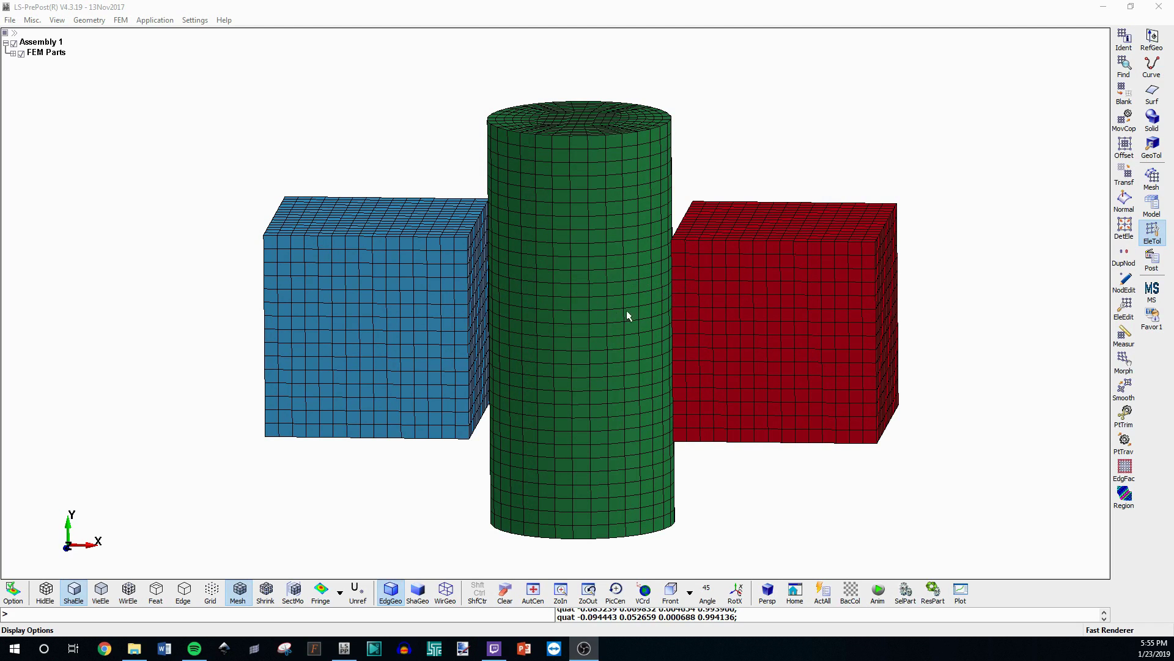
# Orbit the model and show all elements to inspect the cylinder and the gaps between the parts.
pyautogui.keyDown('ctrl'); pyautogui.moveTo(627, 310); pyautogui.dragTo(443, 297); pyautogui.keyUp('ctrl')
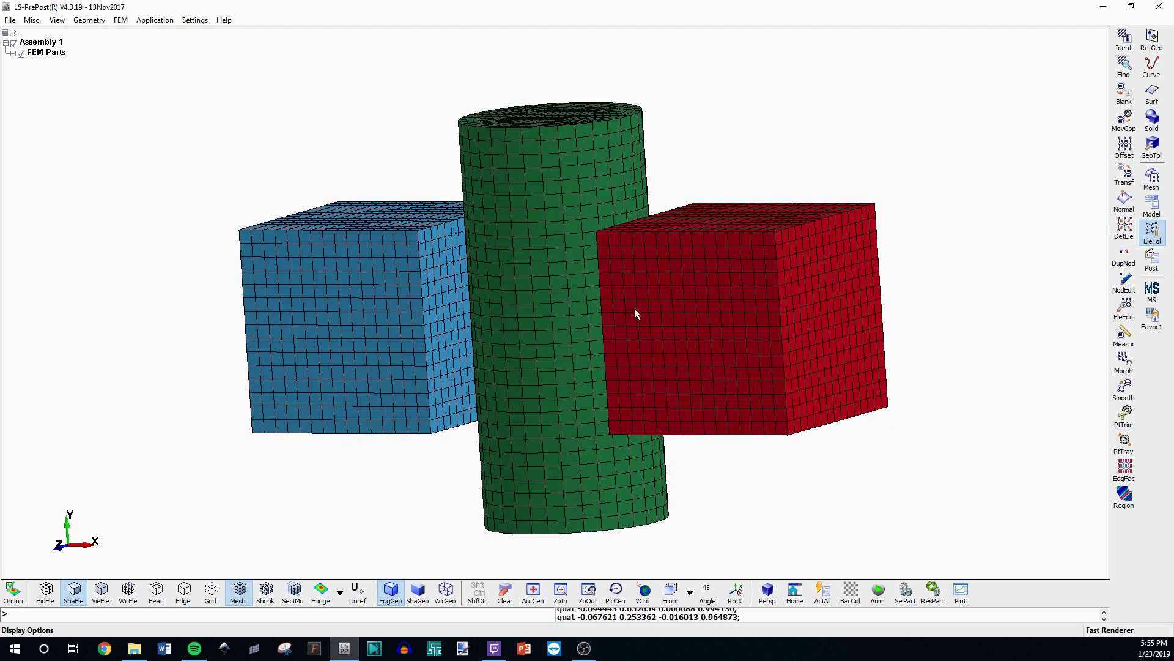
pyautogui.keyDown('ctrl'); pyautogui.moveTo(553, 304); pyautogui.dragTo(519, 325); pyautogui.keyUp('ctrl')
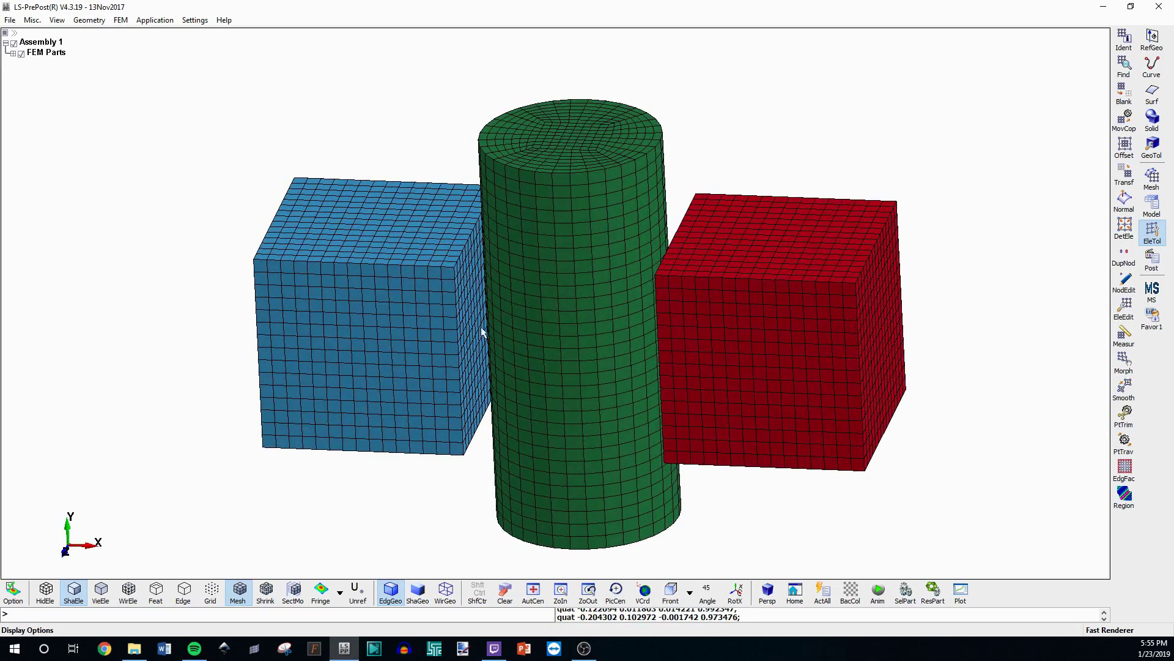
pyautogui.keyDown('ctrl'); pyautogui.moveTo(484, 475); pyautogui.dragTo(456, 369); pyautogui.keyUp('ctrl')
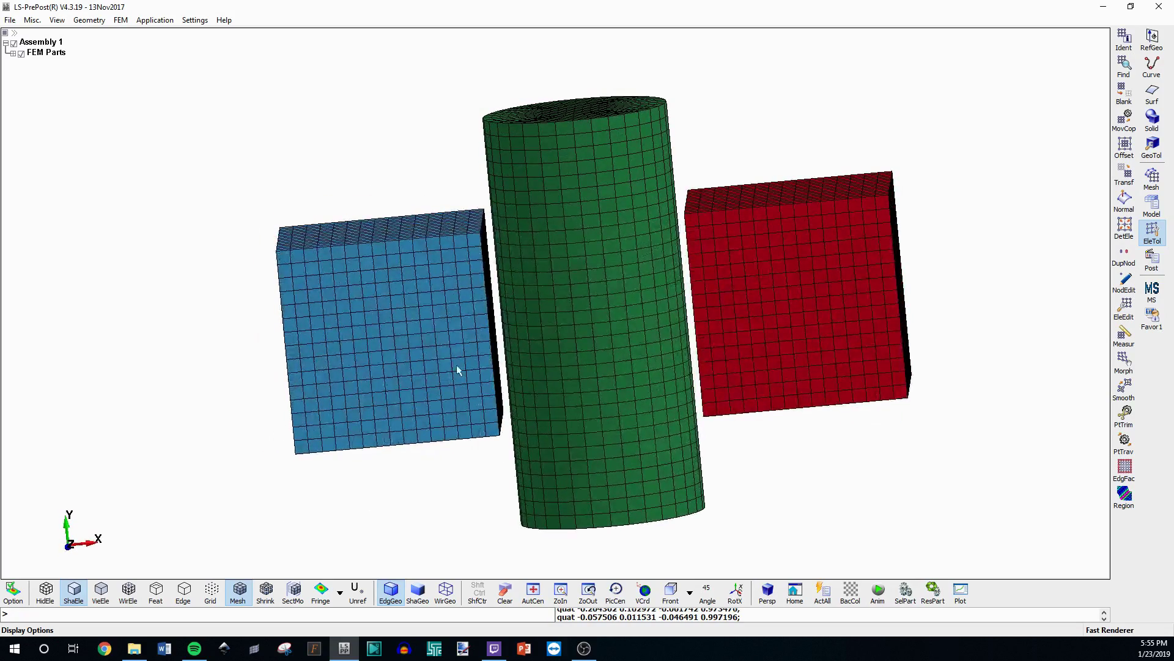
pyautogui.keyDown('ctrl'); pyautogui.moveTo(185, 279); pyautogui.dragTo(392, 174); pyautogui.keyUp('ctrl')
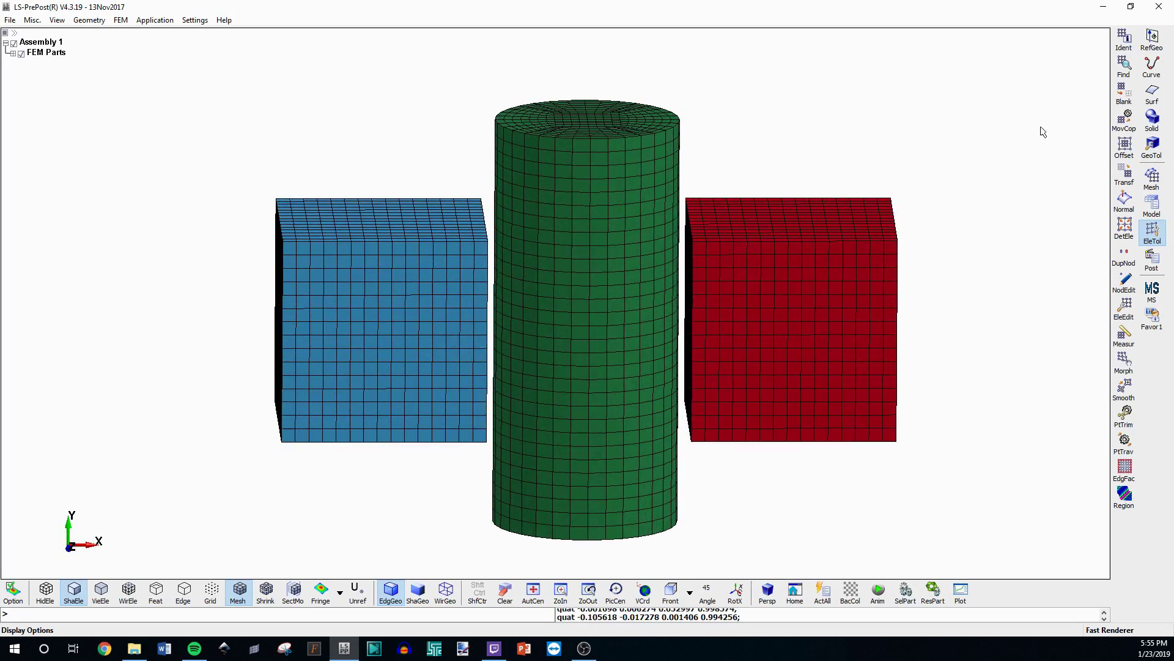
pyautogui.click(1124, 95)
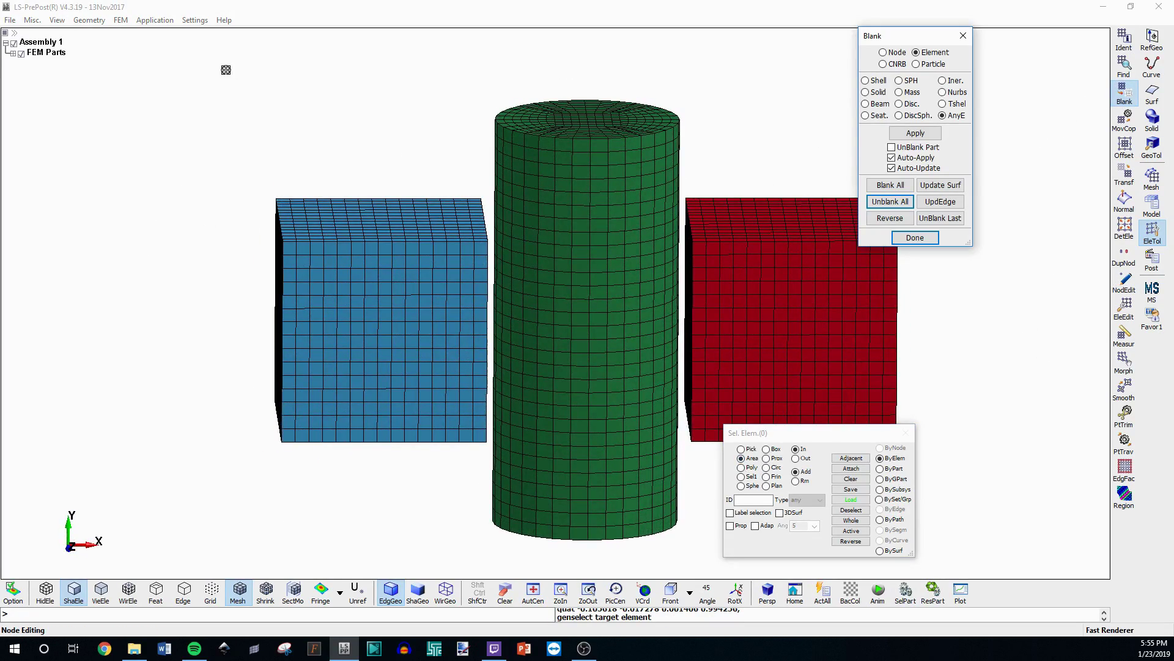
pyautogui.keyDown('ctrl'); pyautogui.moveTo(931, 332); pyautogui.dragTo(661, 202); pyautogui.keyUp('ctrl')
pyautogui.click(889, 202)
pyautogui.keyDown('ctrl'); pyautogui.moveTo(833, 249); pyautogui.dragTo(671, 227); pyautogui.keyUp('ctrl')
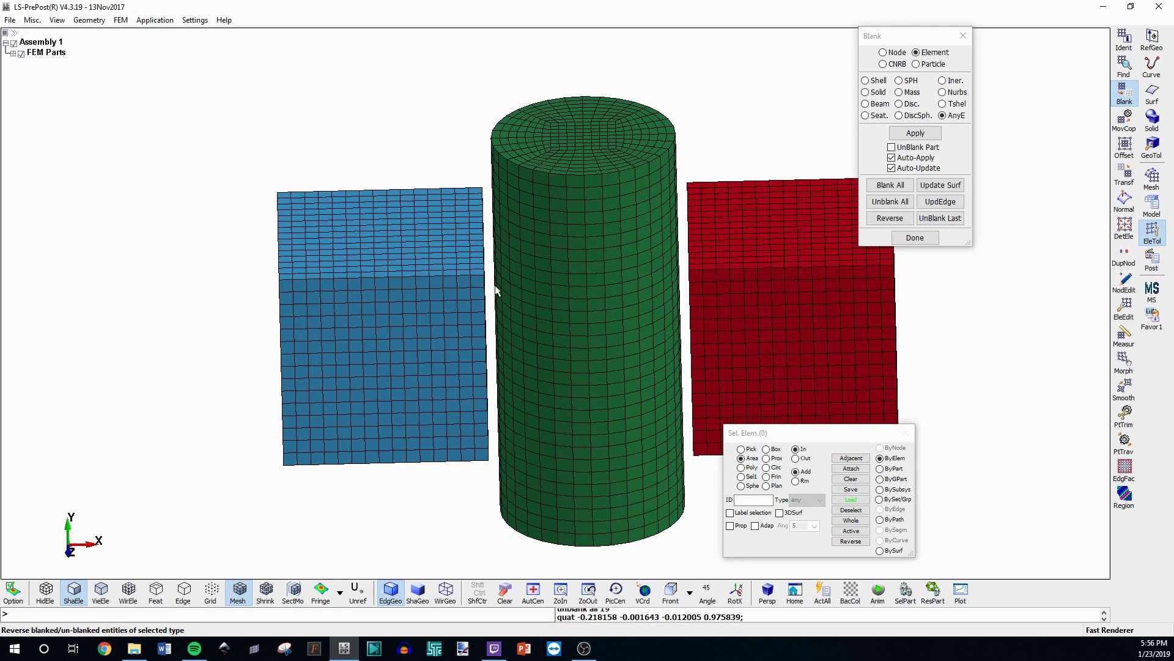
pyautogui.keyDown('ctrl'); pyautogui.moveTo(497, 291); pyautogui.dragTo(463, 257); pyautogui.keyUp('ctrl')
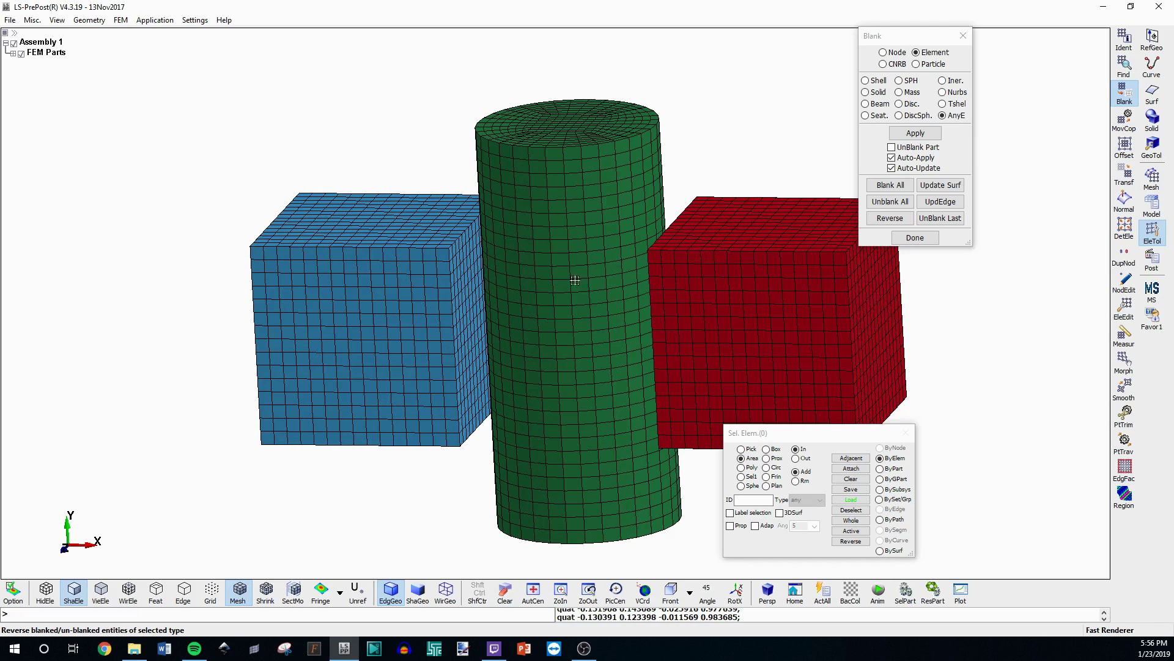
pyautogui.click(915, 237)
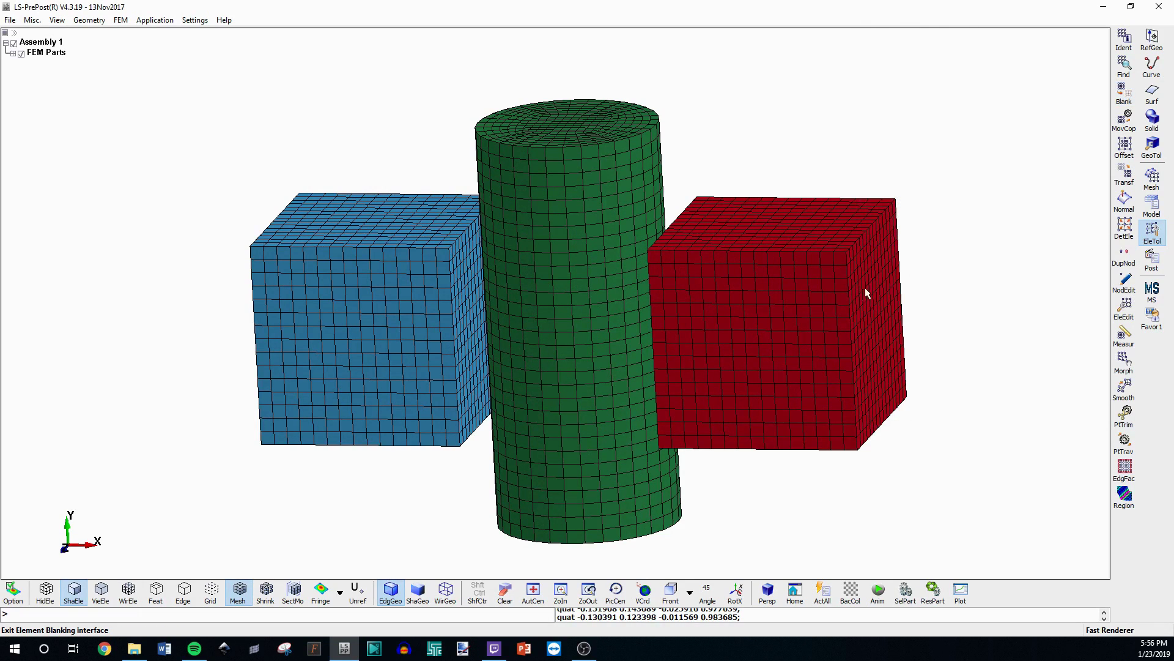
# Open Model > CreEnt in Cre mode for a new set with set ID 1.
pyautogui.click(1166, 218)
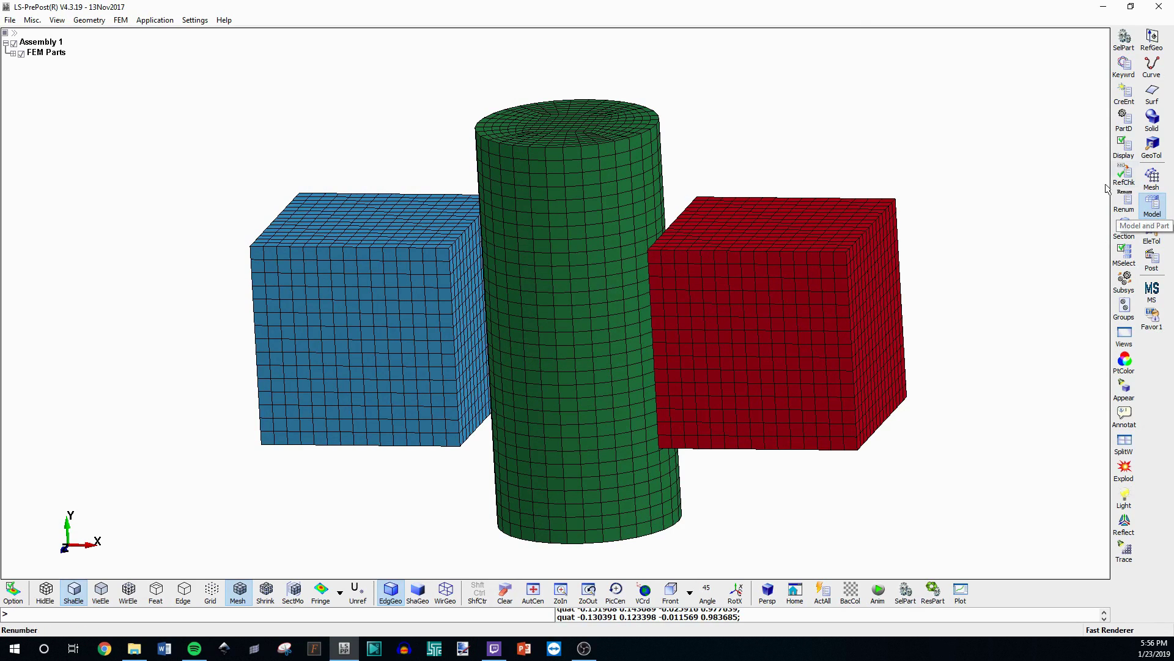
pyautogui.click(1125, 101)
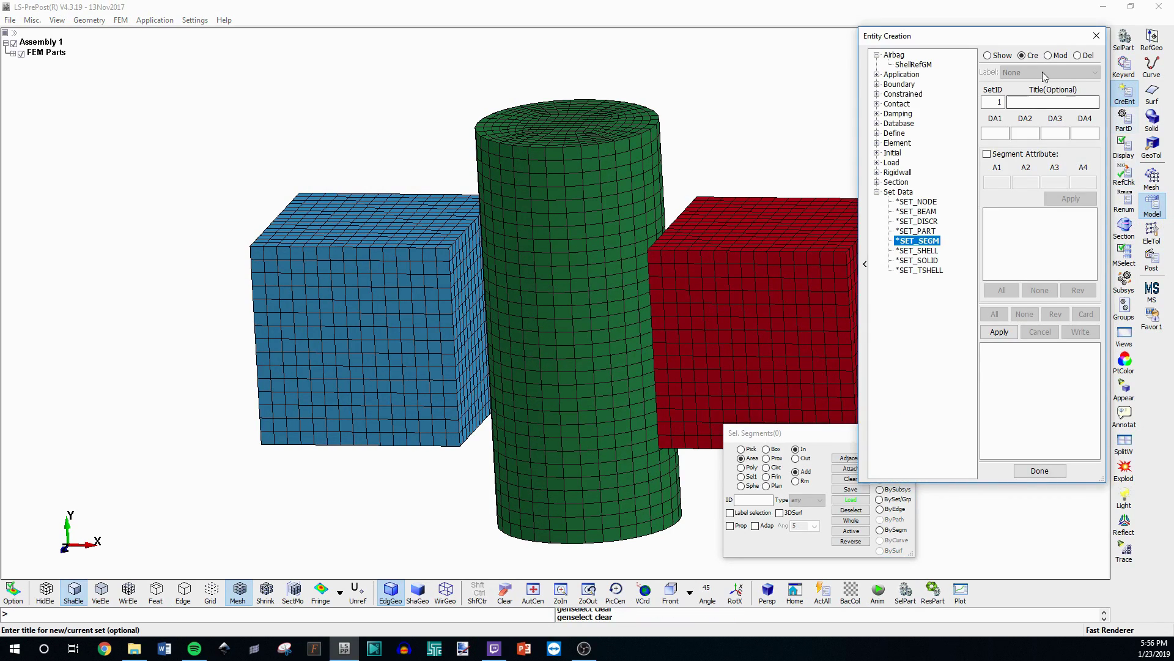
pyautogui.keyDown('shift'); pyautogui.moveTo(791, 237); pyautogui.dragTo(602, 246, button='middle'); pyautogui.keyUp('shift')
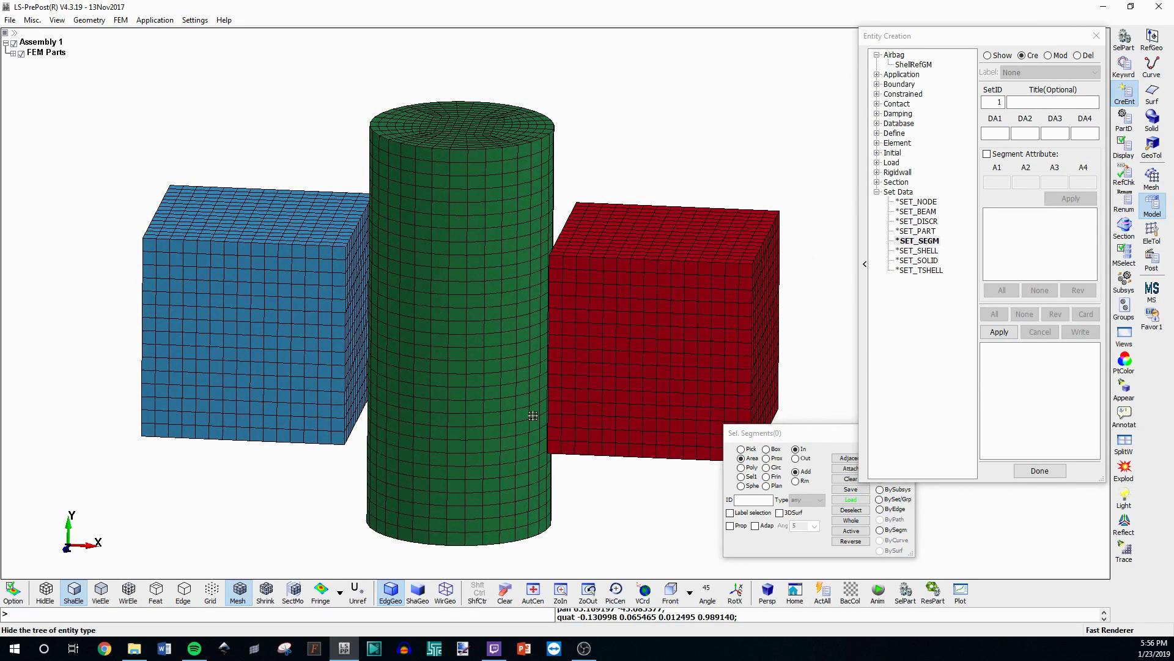
pyautogui.click(1024, 56)
pyautogui.click(1005, 103)
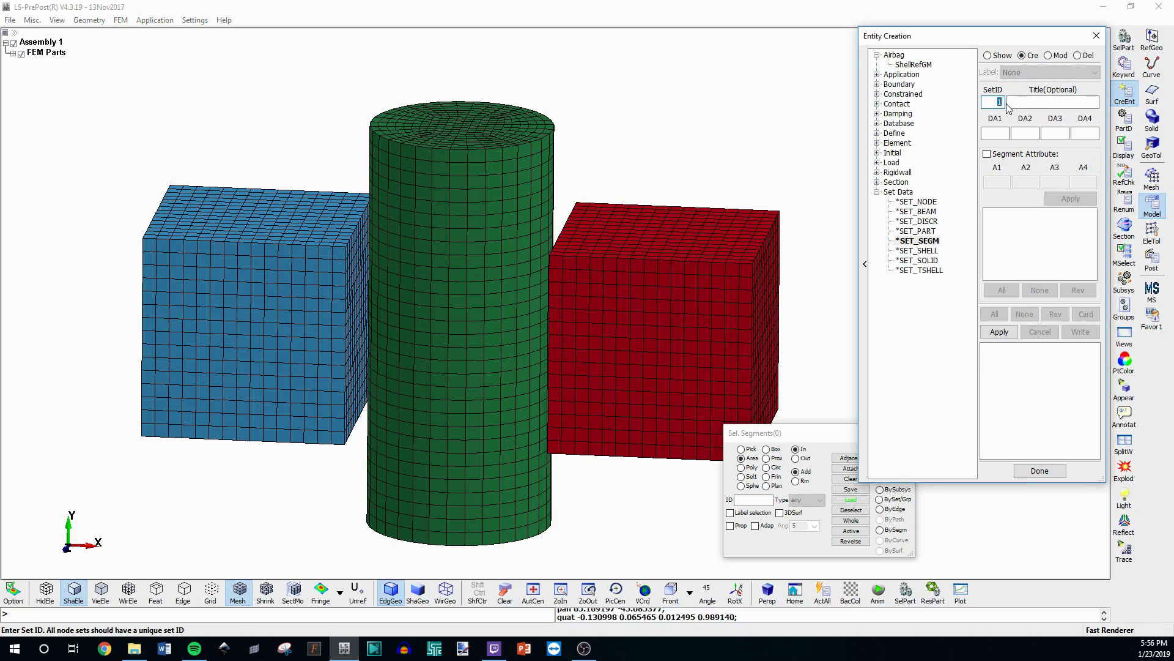
pyautogui.click(992, 102)
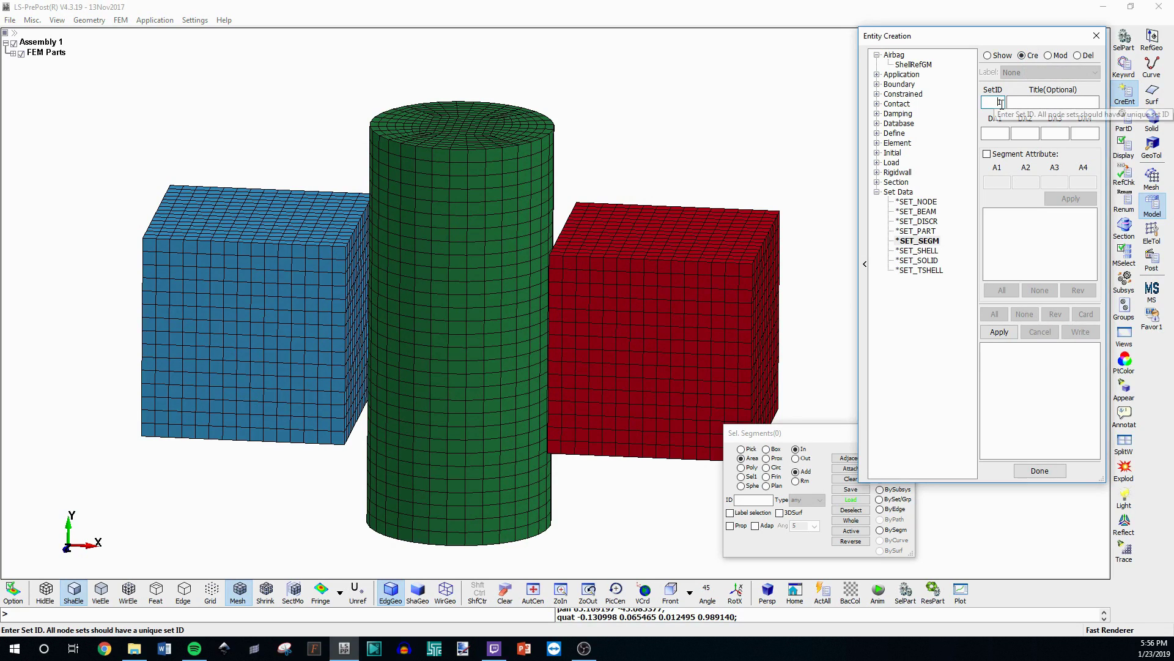
# Choose *SET_NODE with set ID 1 and move the Sel. Nodes panel aside.
pyautogui.click(912, 202)
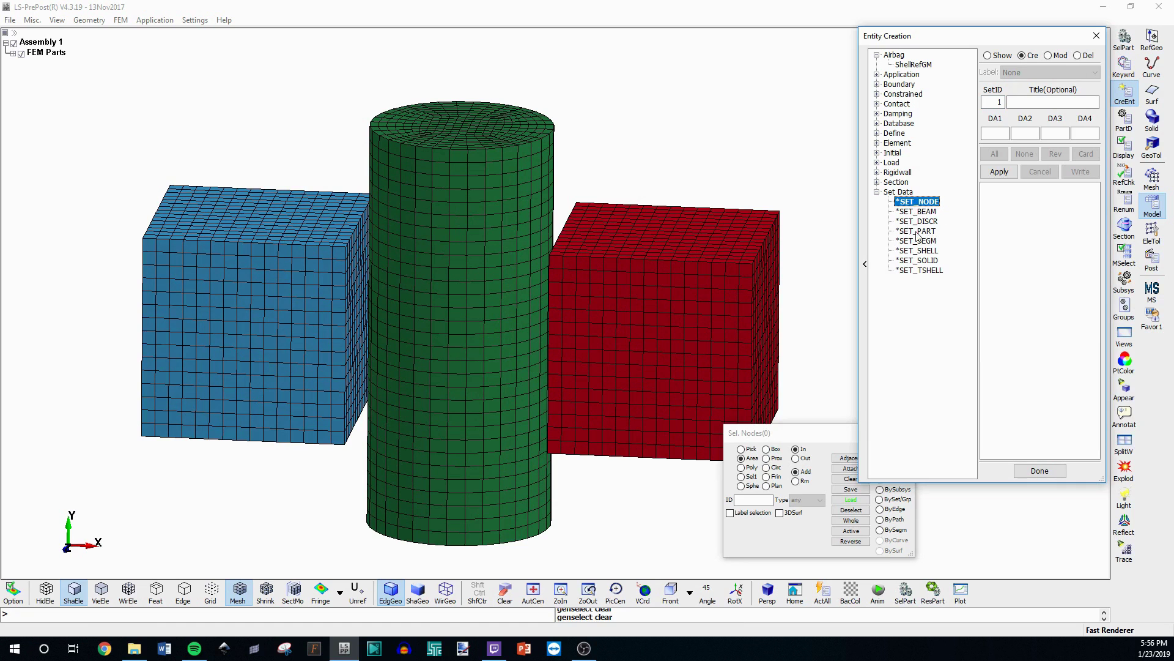
pyautogui.keyDown('ctrl'); pyautogui.moveTo(689, 222); pyautogui.dragTo(684, 215); pyautogui.keyUp('ctrl')
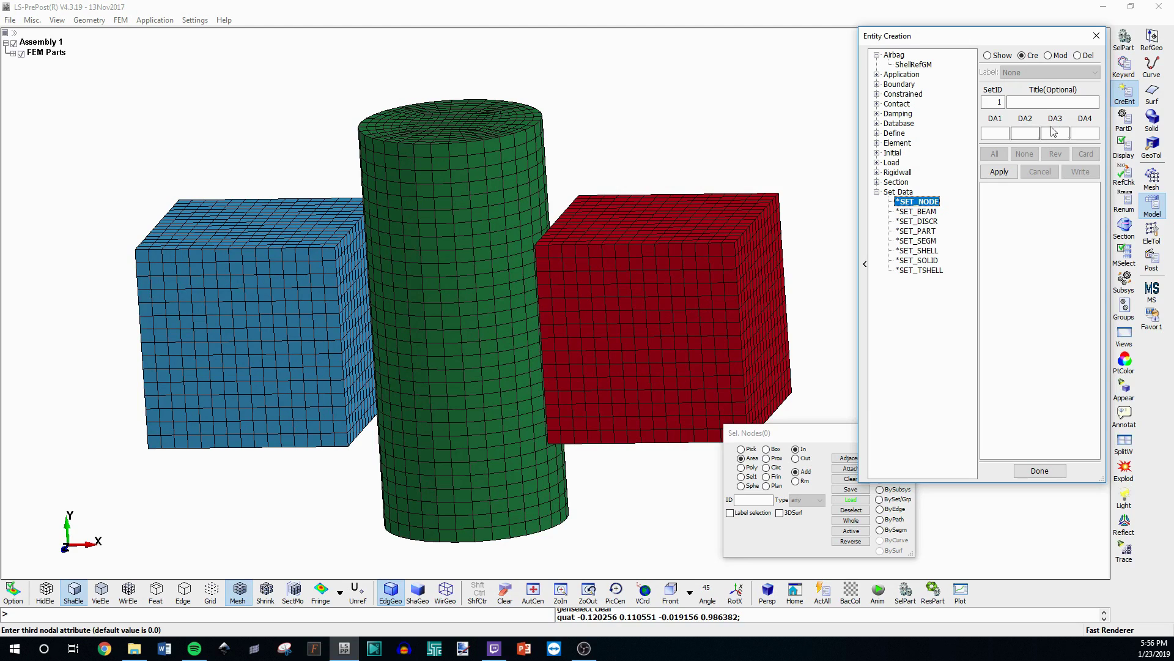
pyautogui.click(993, 102)
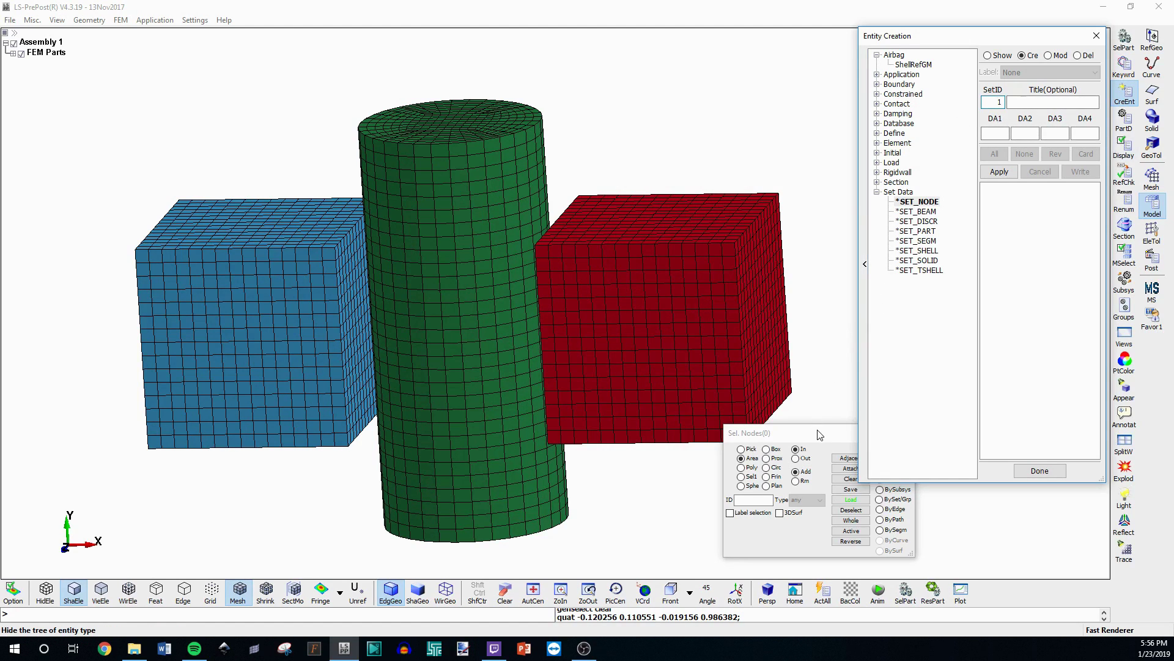
pyautogui.moveTo(764, 432); pyautogui.dragTo(953, 456)
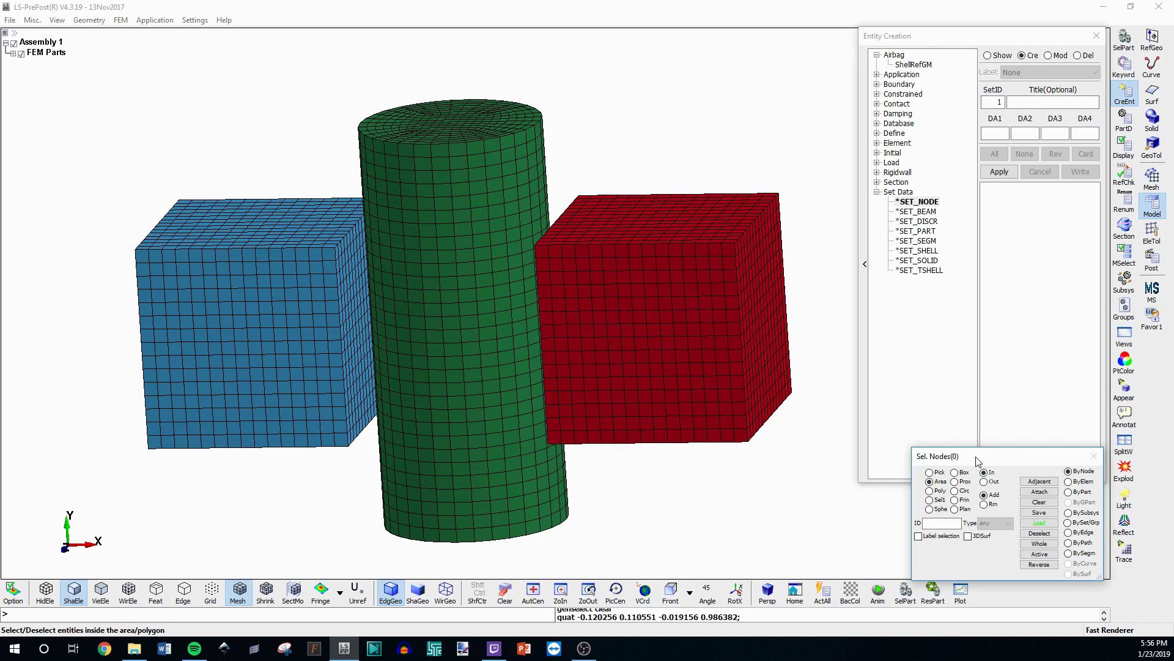
# Try an Area selection of the red cube's nodes, then clear it.
pyautogui.click(930, 473)
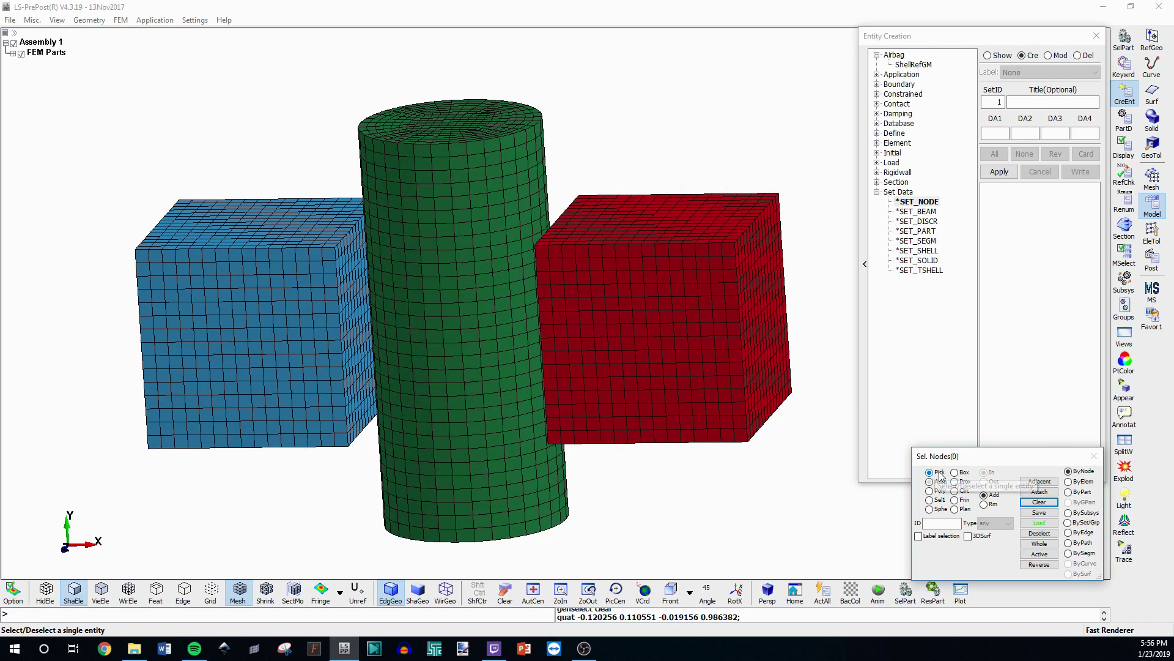
pyautogui.click(931, 481)
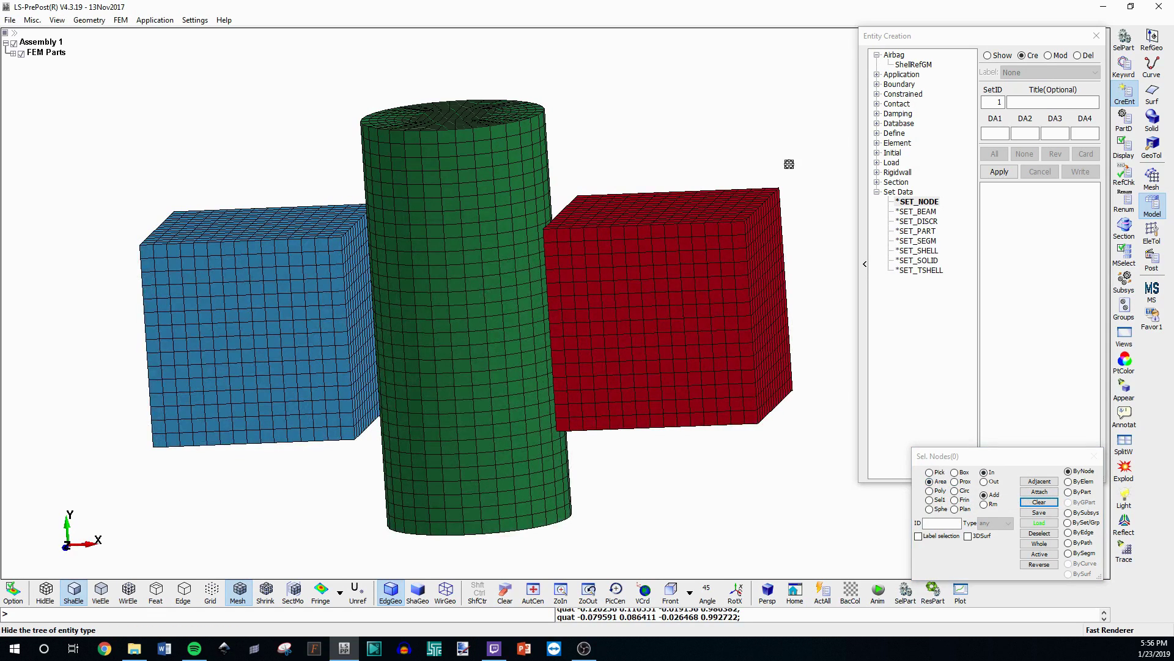
pyautogui.moveTo(788, 162); pyautogui.dragTo(674, 333)
pyautogui.moveTo(565, 298)
pyautogui.mouseDown()
pyautogui.moveTo(722, 251)
pyautogui.moveTo(769, 283)
pyautogui.moveTo(587, 315)
pyautogui.moveTo(556, 296)
pyautogui.moveTo(656, 277)
pyautogui.moveTo(655, 267)
pyautogui.moveTo(643, 328)
pyautogui.mouseUp()
pyautogui.moveTo(688, 259); pyautogui.dragTo(721, 270)
pyautogui.click(1039, 501)
# Switch to Pick, test five single-node picks on the red cube's face, then clear them.
pyautogui.moveTo(782, 392)
pyautogui.mouseDown()
pyautogui.moveTo(677, 278)
pyautogui.moveTo(663, 304)
pyautogui.mouseUp()
pyautogui.click(929, 472)
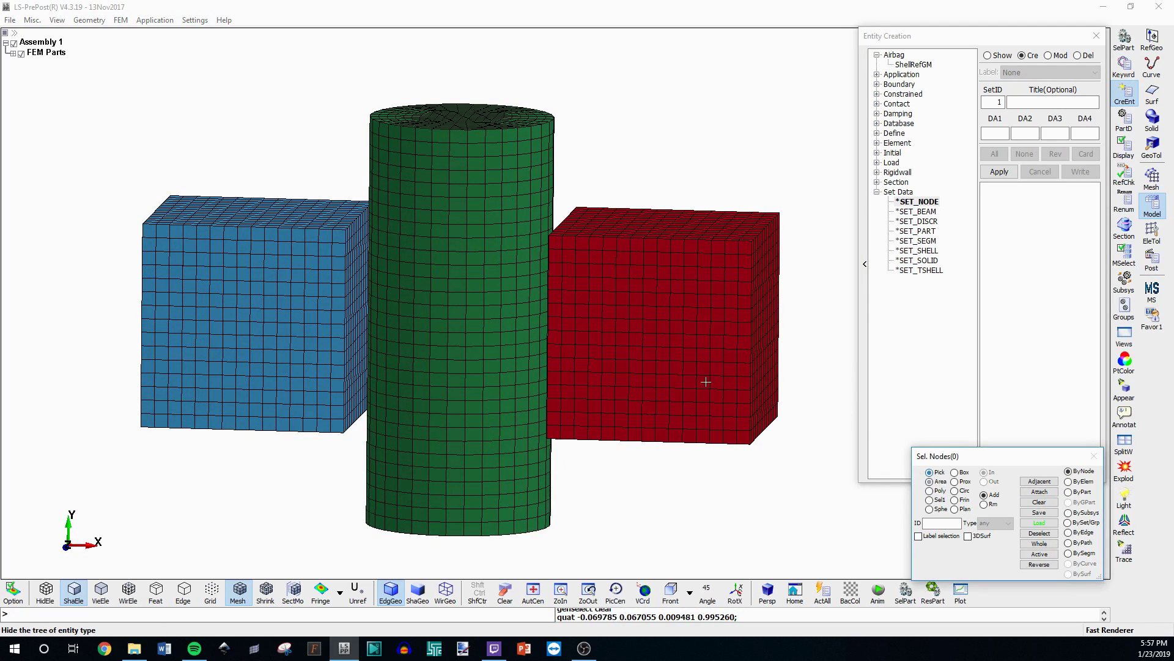
pyautogui.click(670, 307)
pyautogui.click(670, 347)
pyautogui.click(643, 359)
pyautogui.click(602, 291)
pyautogui.click(602, 331)
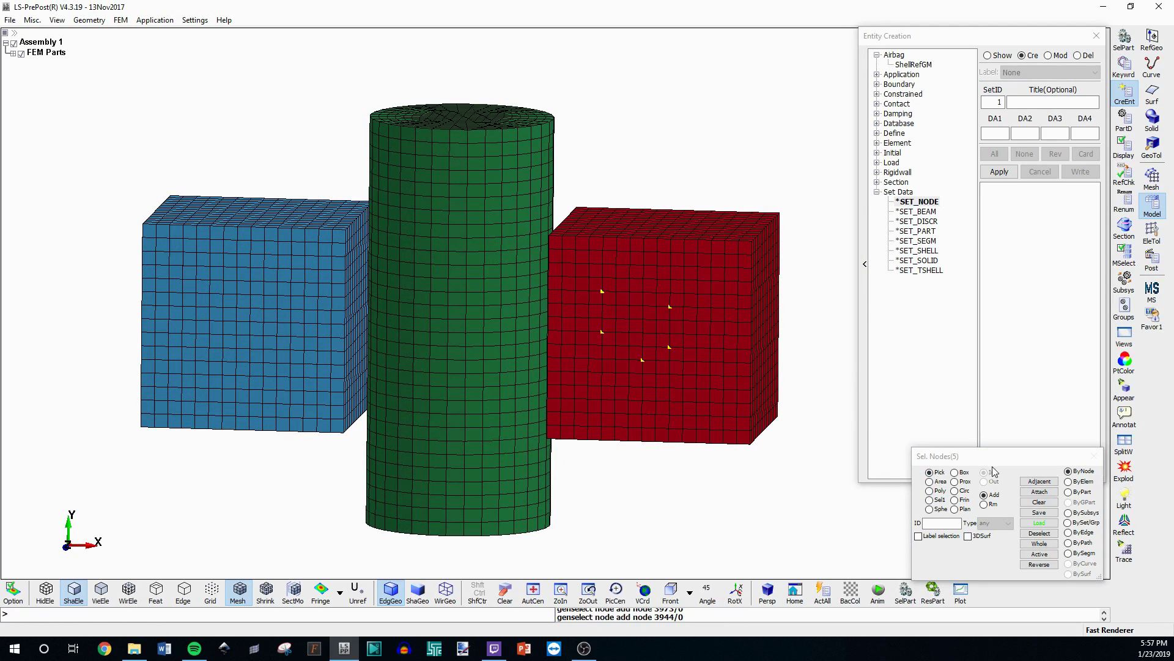
pyautogui.click(1039, 502)
# Area-select the 132 nodes where the cylinder meets the red cube, then clear them.
pyautogui.scroll(-4, 658, 351)
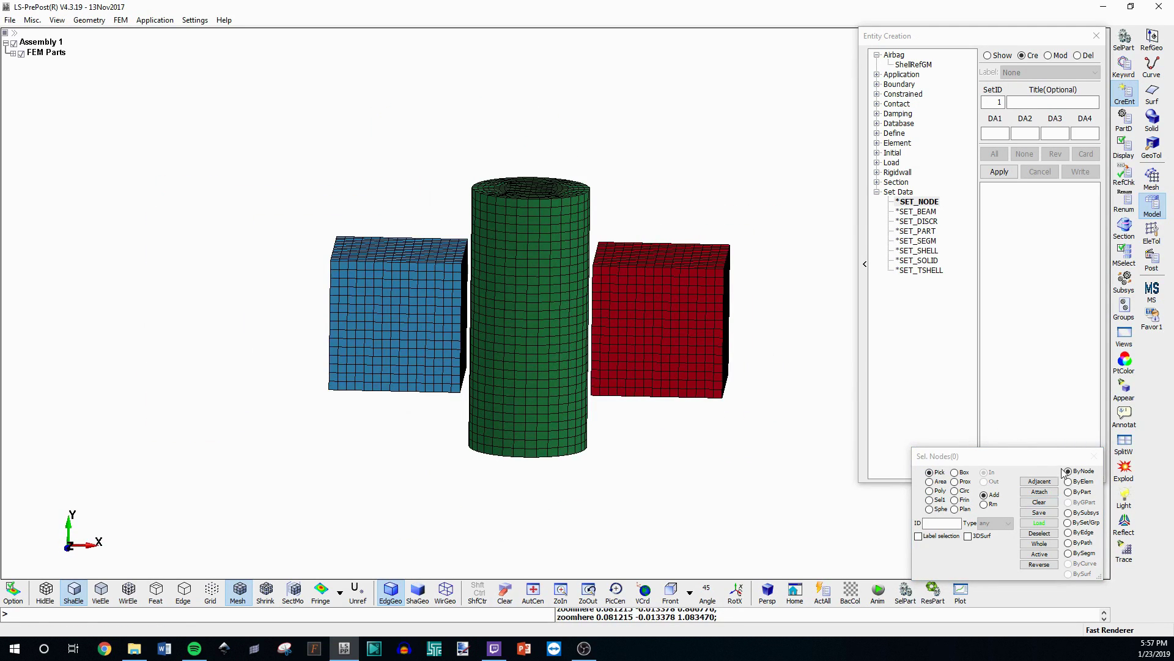
pyautogui.keyDown('ctrl'); pyautogui.moveTo(710, 335); pyautogui.dragTo(524, 327); pyautogui.keyUp('ctrl')
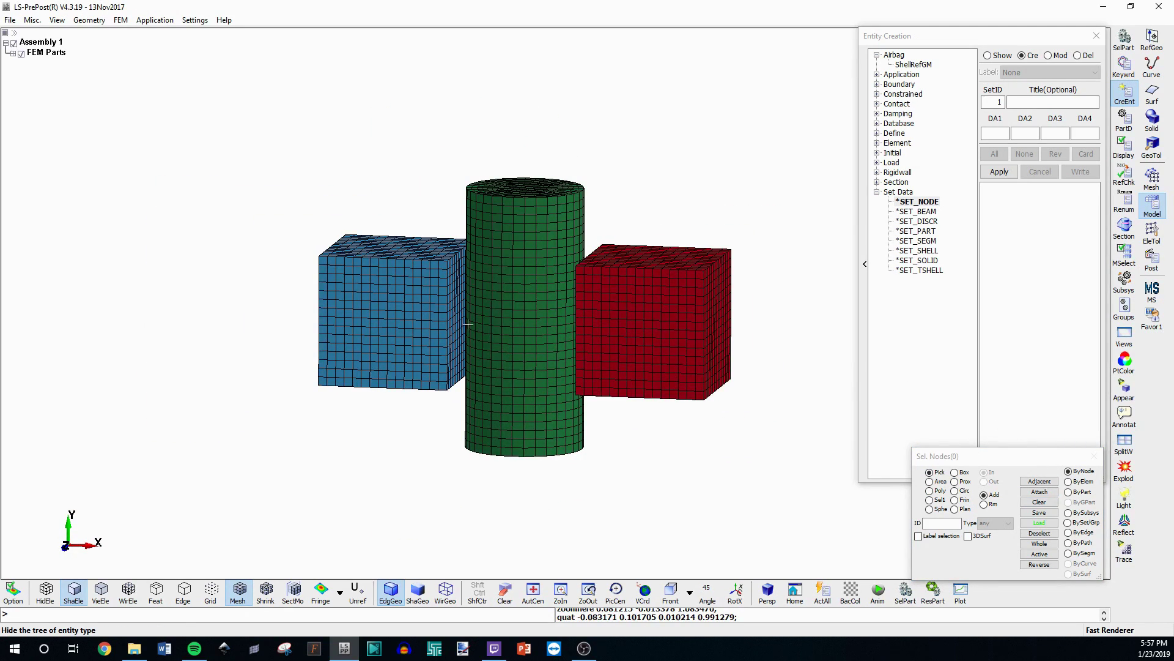
pyautogui.moveTo(609, 339)
pyautogui.keyDown('ctrl'); pyautogui.mouseDown()
pyautogui.moveTo(676, 317)
pyautogui.moveTo(634, 341)
pyautogui.mouseUp(); pyautogui.keyUp('ctrl')
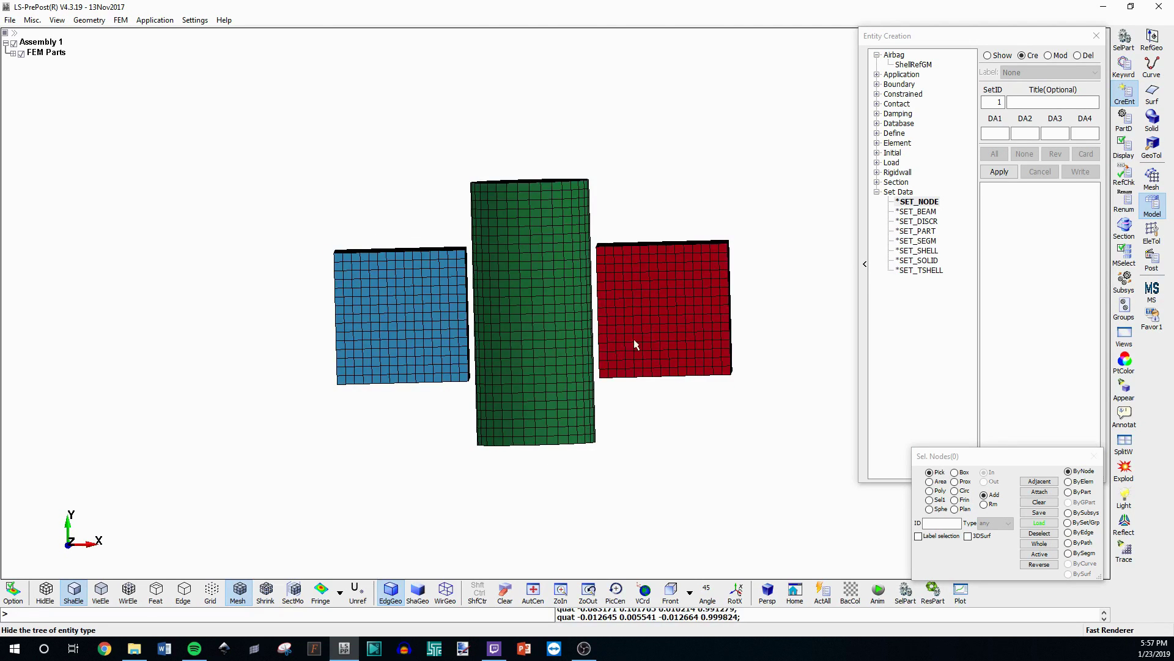
pyautogui.moveTo(509, 286)
pyautogui.keyDown('ctrl'); pyautogui.mouseDown()
pyautogui.moveTo(500, 263)
pyautogui.moveTo(508, 269)
pyautogui.mouseUp(); pyautogui.keyUp('ctrl')
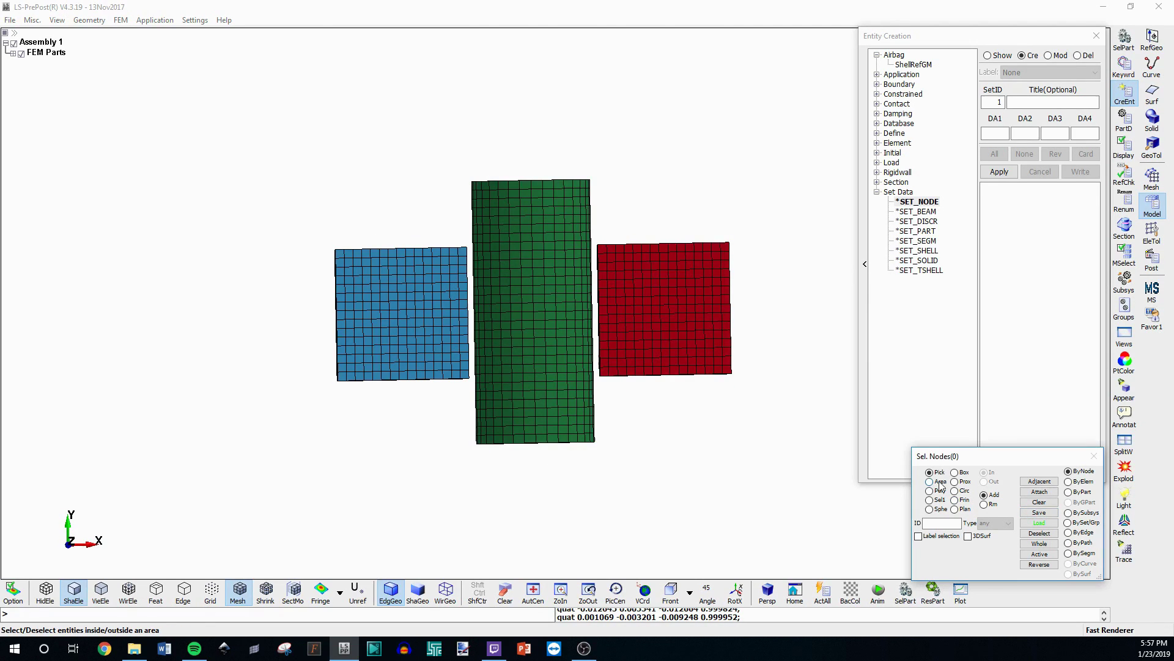
pyautogui.scroll(3, 599, 365)
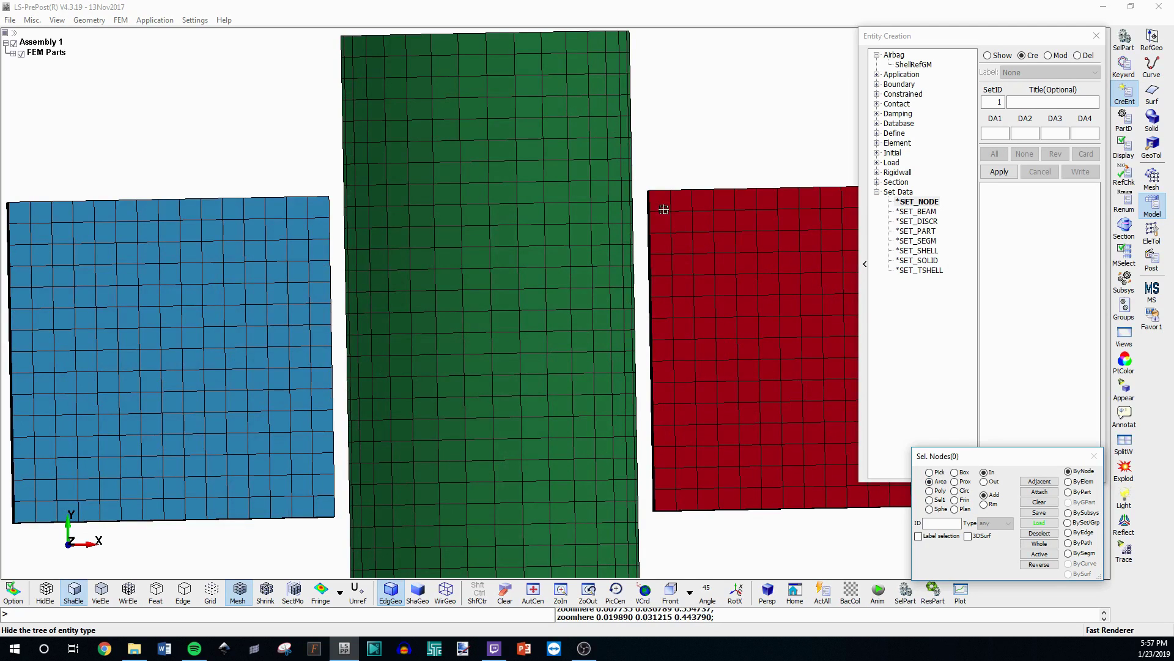
pyautogui.keyDown('ctrl'); pyautogui.moveTo(709, 294); pyautogui.dragTo(703, 291); pyautogui.keyUp('ctrl')
pyautogui.moveTo(652, 179); pyautogui.dragTo(653, 536)
pyautogui.moveTo(642, 381)
pyautogui.keyDown('ctrl'); pyautogui.mouseDown()
pyautogui.moveTo(538, 296)
pyautogui.moveTo(613, 302)
pyautogui.moveTo(702, 388)
pyautogui.moveTo(666, 411)
pyautogui.moveTo(563, 227)
pyautogui.moveTo(555, 296)
pyautogui.moveTo(645, 186)
pyautogui.mouseUp(); pyautogui.keyUp('ctrl')
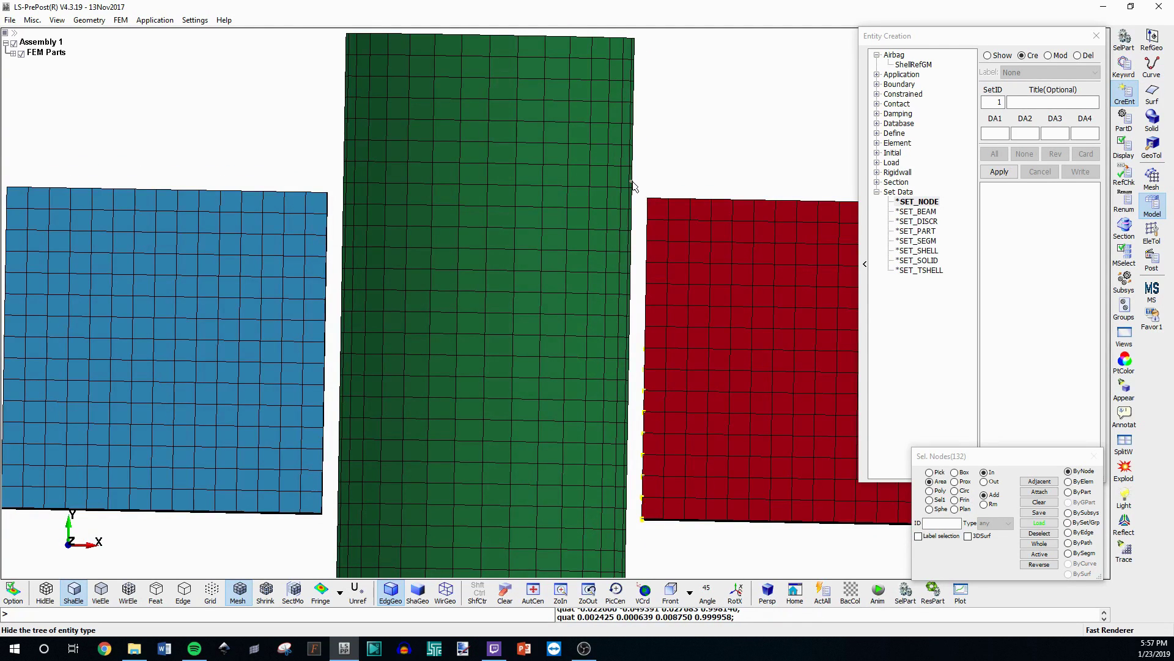
pyautogui.click(1039, 501)
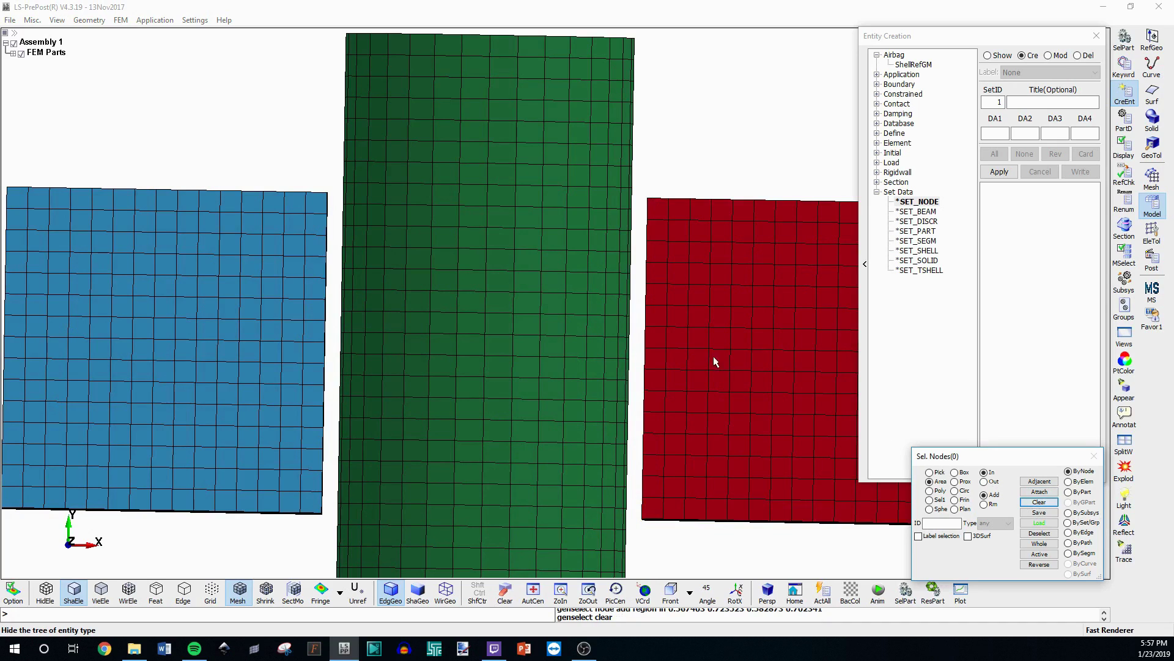
pyautogui.keyDown('ctrl'); pyautogui.moveTo(713, 361); pyautogui.dragTo(660, 337); pyautogui.keyUp('ctrl')
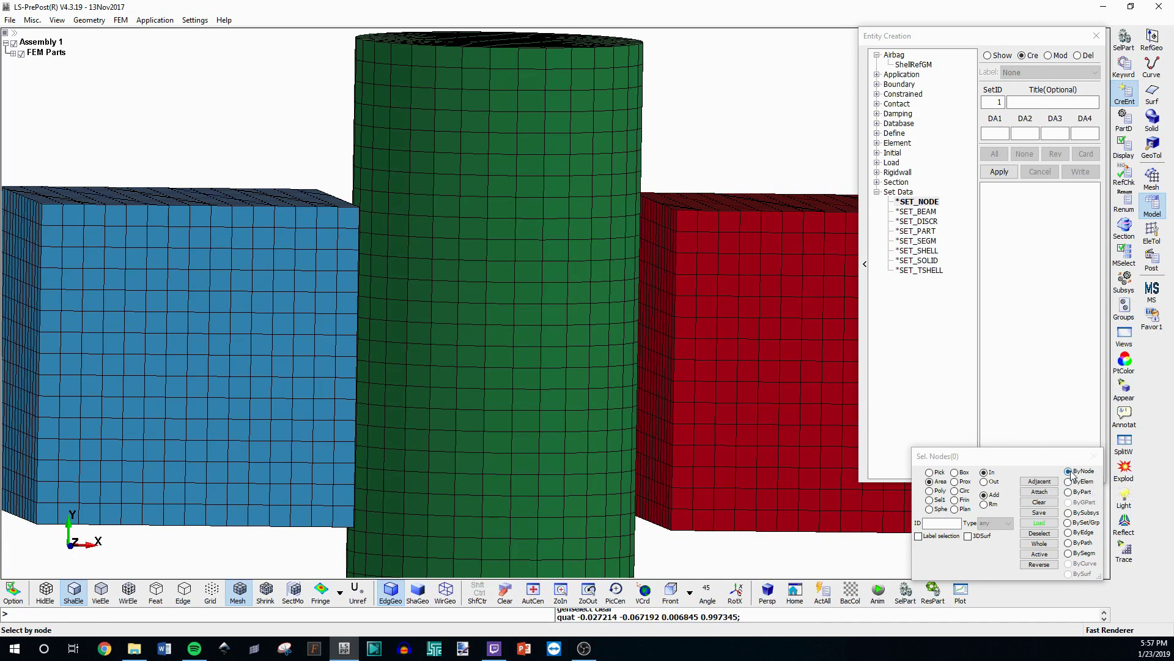
# Test picking two single nodes on the red cube, then clear them.
pyautogui.click(1068, 482)
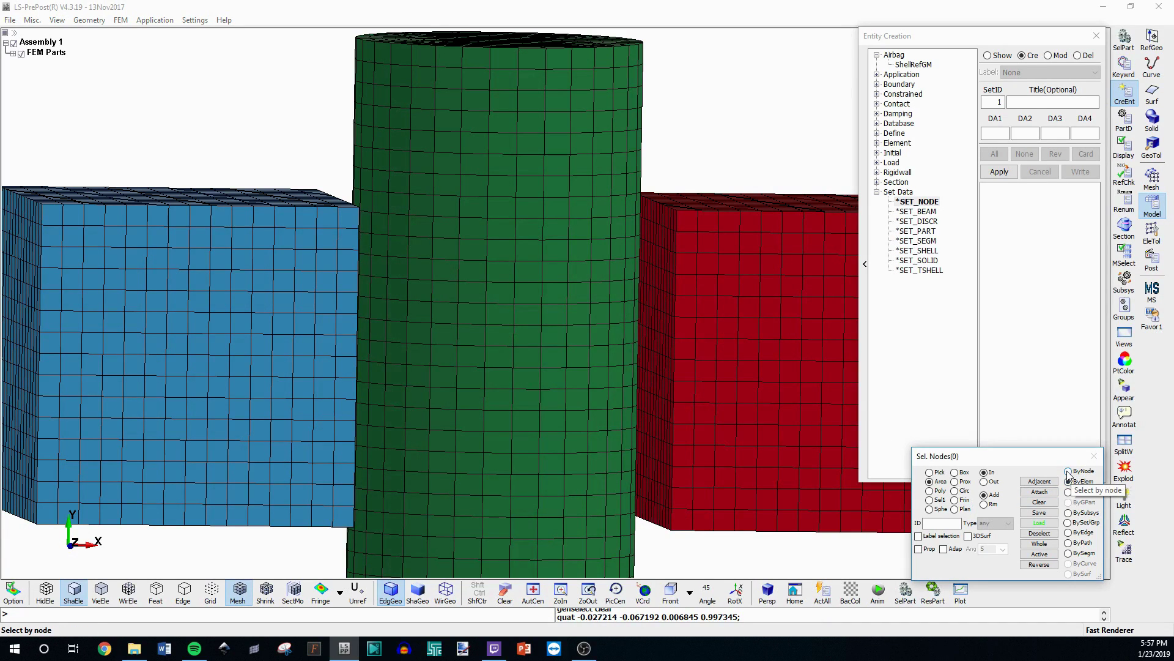
pyautogui.click(1069, 471)
pyautogui.click(759, 318)
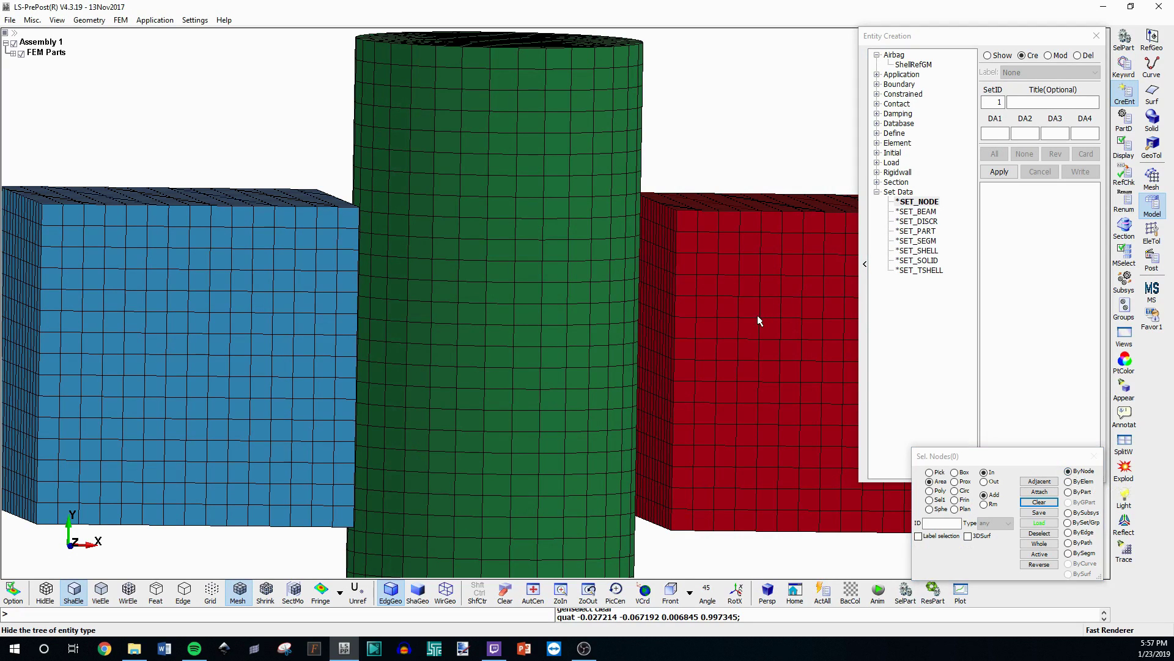
pyautogui.click(760, 291)
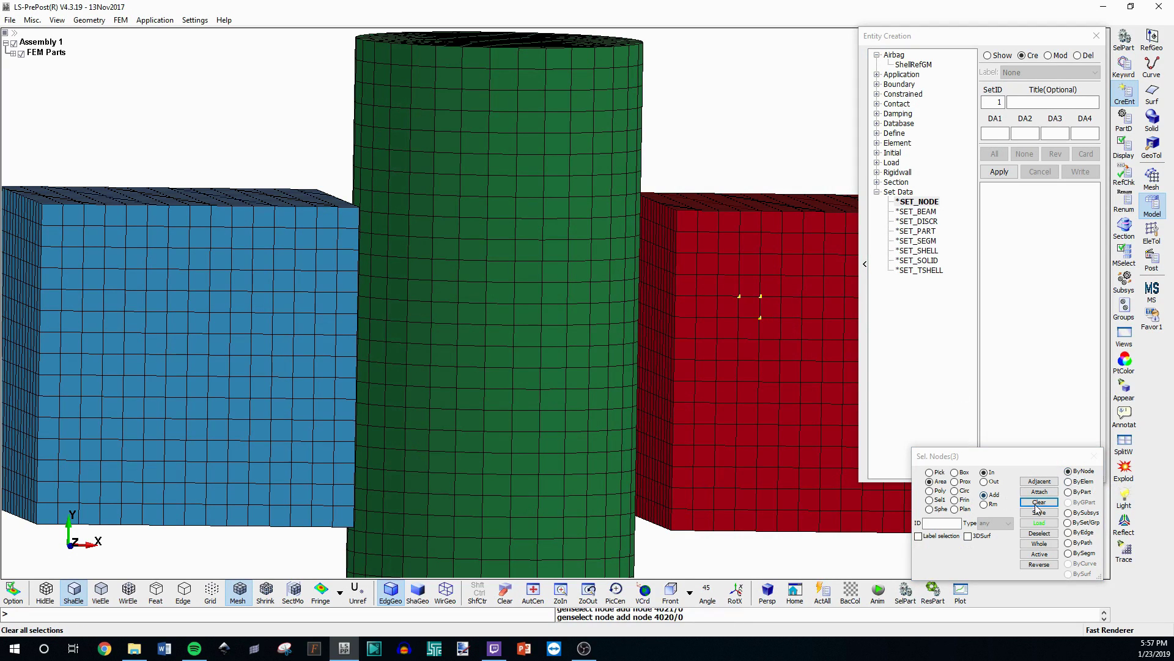
pyautogui.click(1039, 502)
# Test ByElem picks on three red-cube elements, clear them, and turn on Prop at angle 5.
pyautogui.click(1068, 482)
pyautogui.click(751, 308)
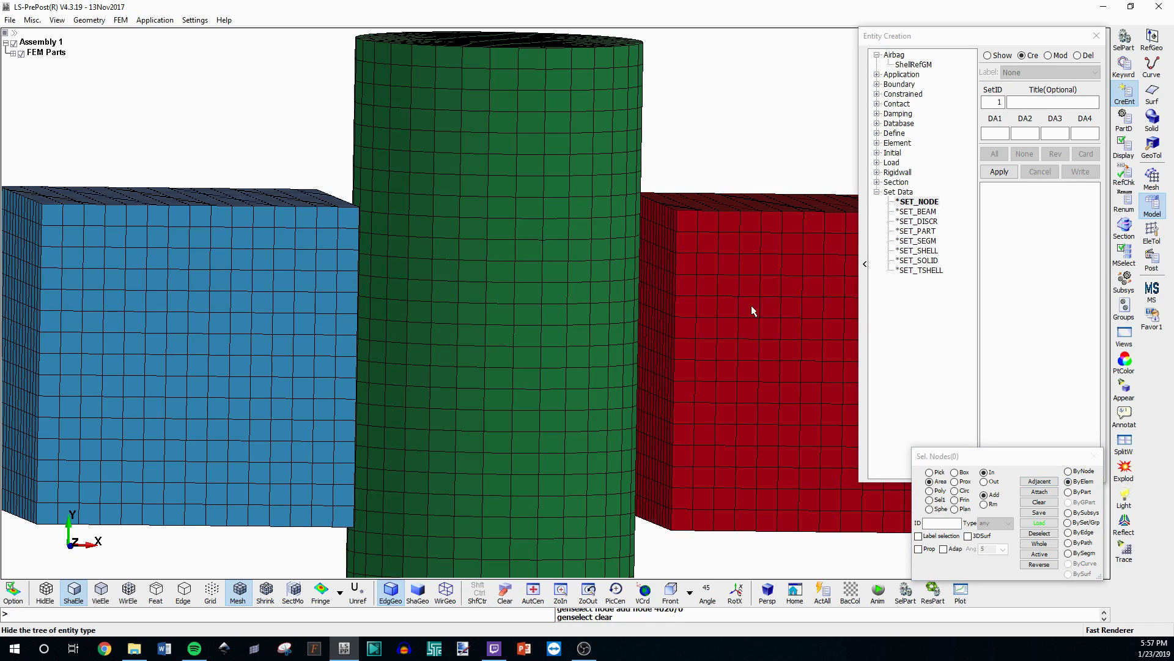
pyautogui.moveTo(759, 320)
pyautogui.keyDown('shift'); pyautogui.mouseDown()
pyautogui.moveTo(726, 310)
pyautogui.moveTo(658, 335)
pyautogui.moveTo(681, 328)
pyautogui.moveTo(569, 328)
pyautogui.moveTo(558, 359)
pyautogui.mouseUp(); pyautogui.keyUp('shift')
pyautogui.click(681, 328)
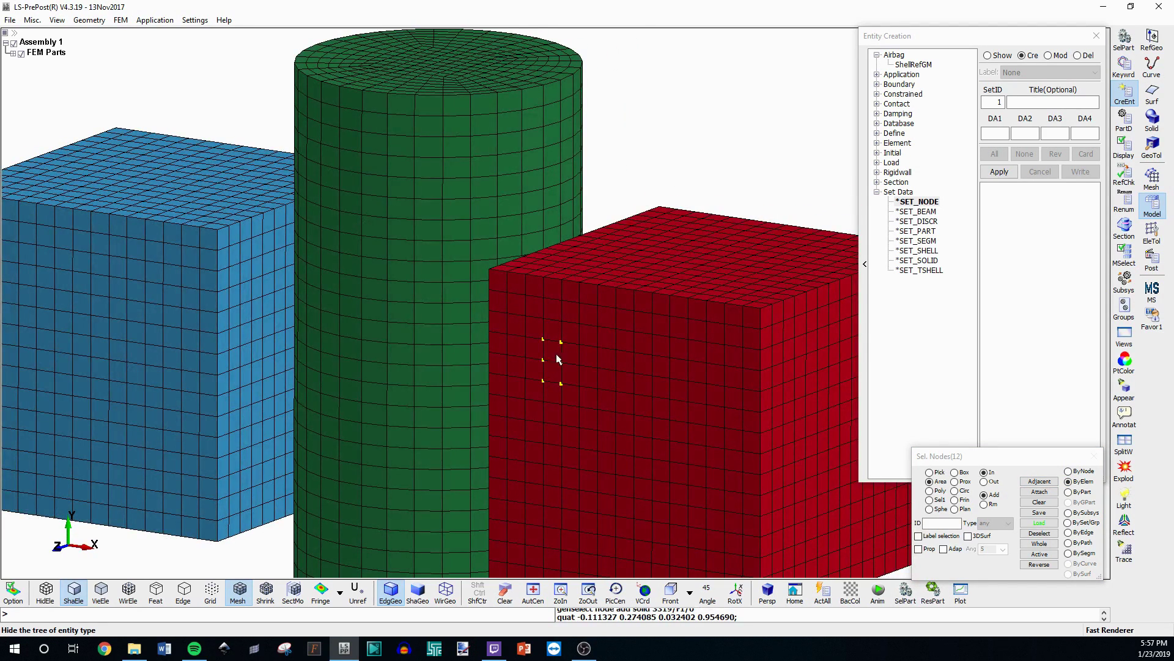
pyautogui.moveTo(657, 384)
pyautogui.keyDown('shift'); pyautogui.mouseDown()
pyautogui.moveTo(503, 314)
pyautogui.moveTo(372, 320)
pyautogui.moveTo(556, 320)
pyautogui.moveTo(578, 324)
pyautogui.moveTo(545, 320)
pyautogui.moveTo(672, 358)
pyautogui.mouseUp(); pyautogui.keyUp('shift')
pyautogui.click(473, 315)
pyautogui.click(1039, 501)
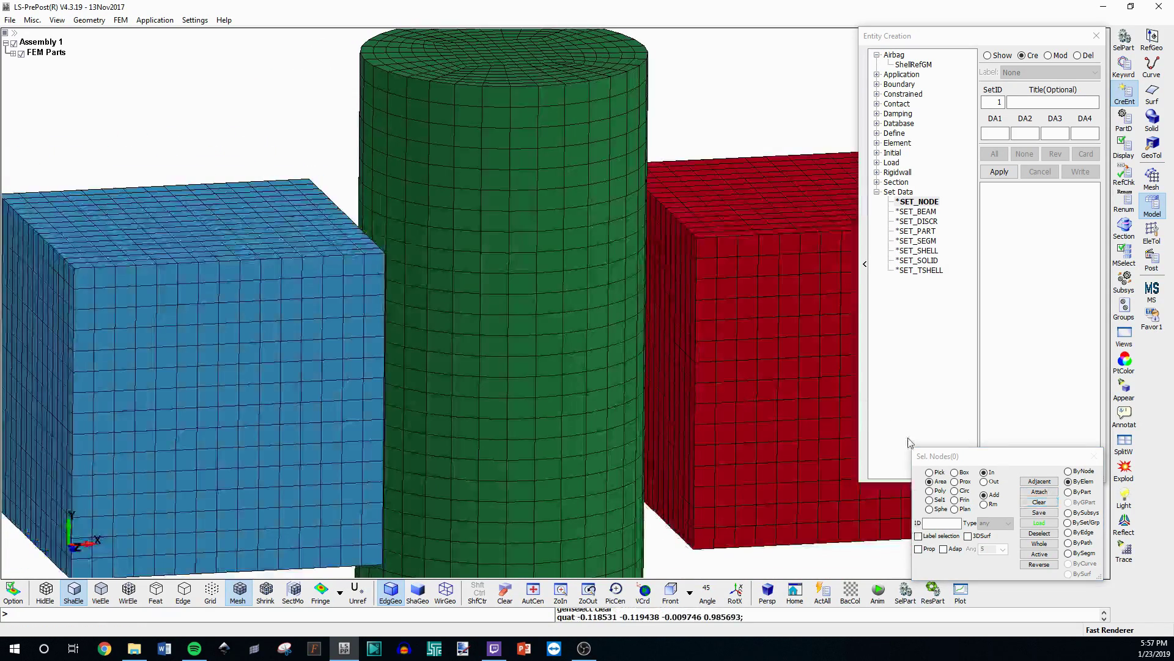
pyautogui.click(920, 550)
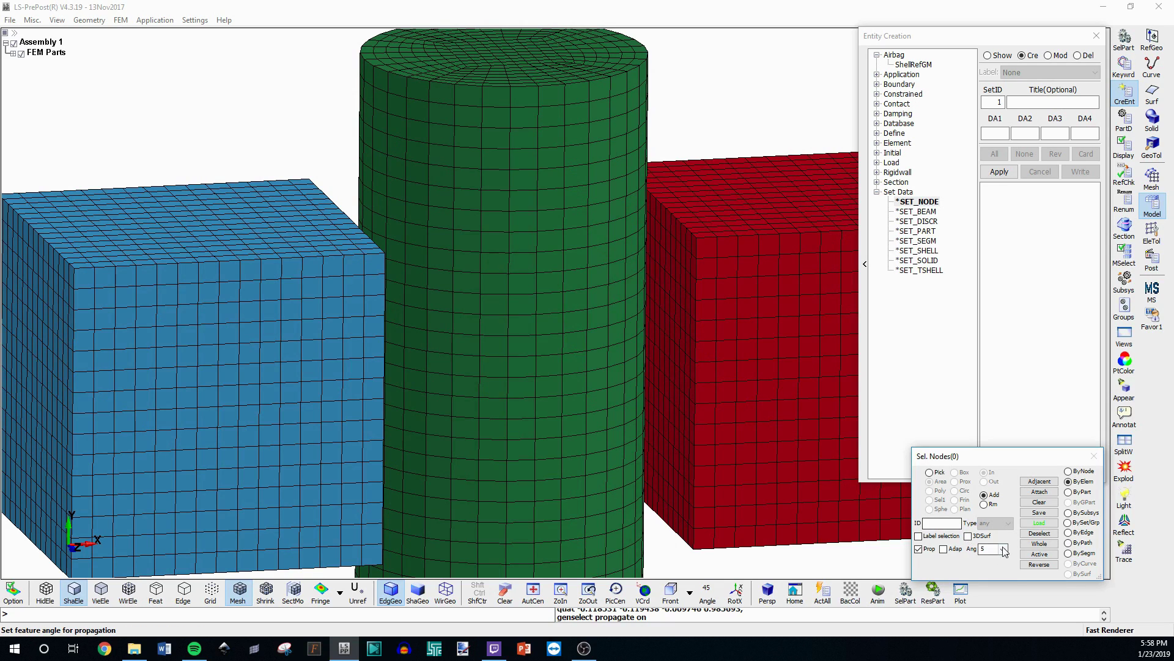
# Pick a red-cube face element to propagate over it, then remove it from the selection.
pyautogui.click(672, 306)
pyautogui.moveTo(717, 434)
pyautogui.keyDown('shift'); pyautogui.mouseDown()
pyautogui.moveTo(619, 383)
pyautogui.moveTo(658, 382)
pyautogui.mouseUp(); pyautogui.keyUp('shift')
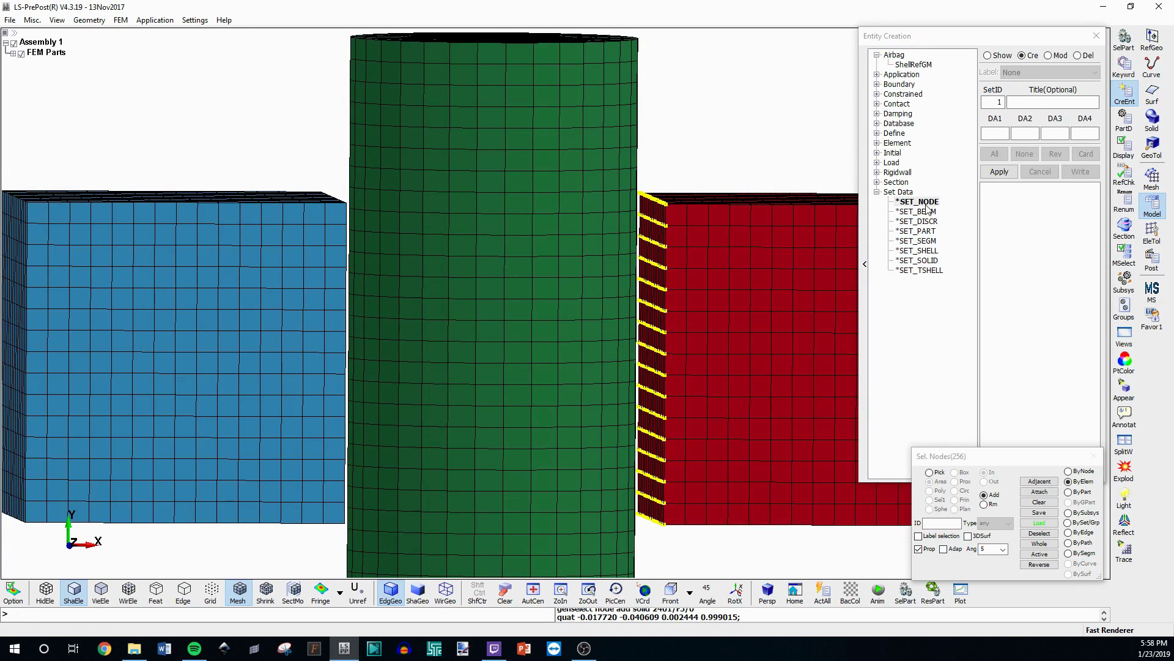
pyautogui.keyDown('shift'); pyautogui.moveTo(666, 266); pyautogui.dragTo(647, 290); pyautogui.keyUp('shift')
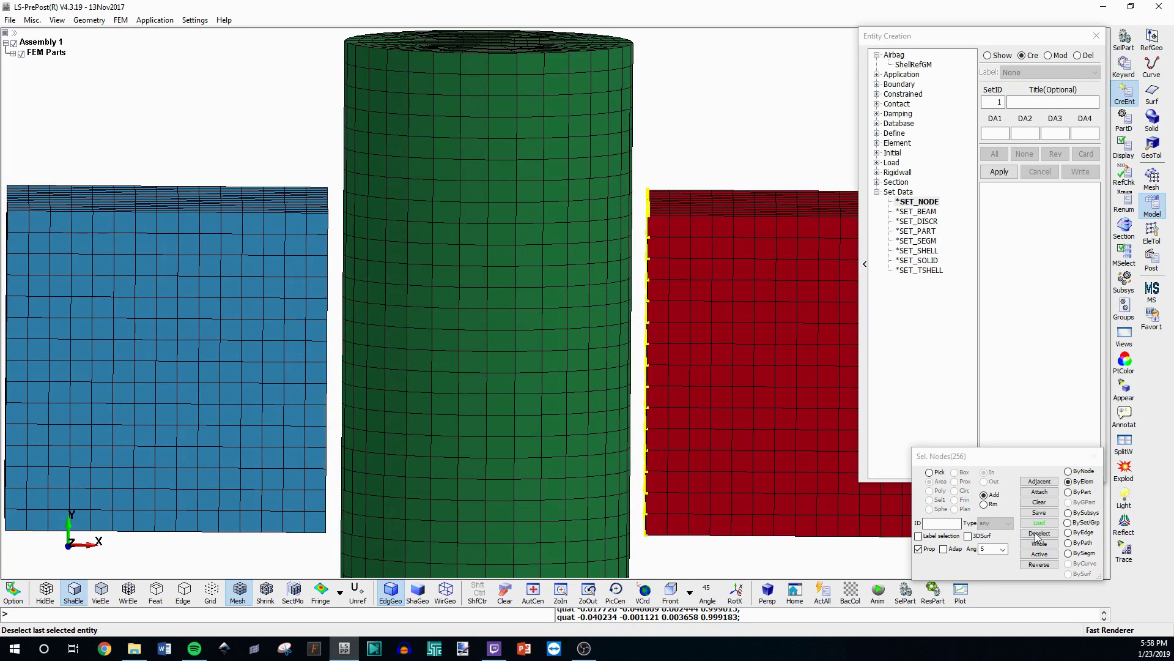
pyautogui.click(1040, 501)
# Pick a cylinder element to select a column of nodes along the cylinder's side.
pyautogui.keyDown('shift'); pyautogui.moveTo(575, 352); pyautogui.dragTo(634, 350); pyautogui.keyUp('shift')
pyautogui.keyDown('shift'); pyautogui.moveTo(603, 186); pyautogui.dragTo(627, 272); pyautogui.keyUp('shift')
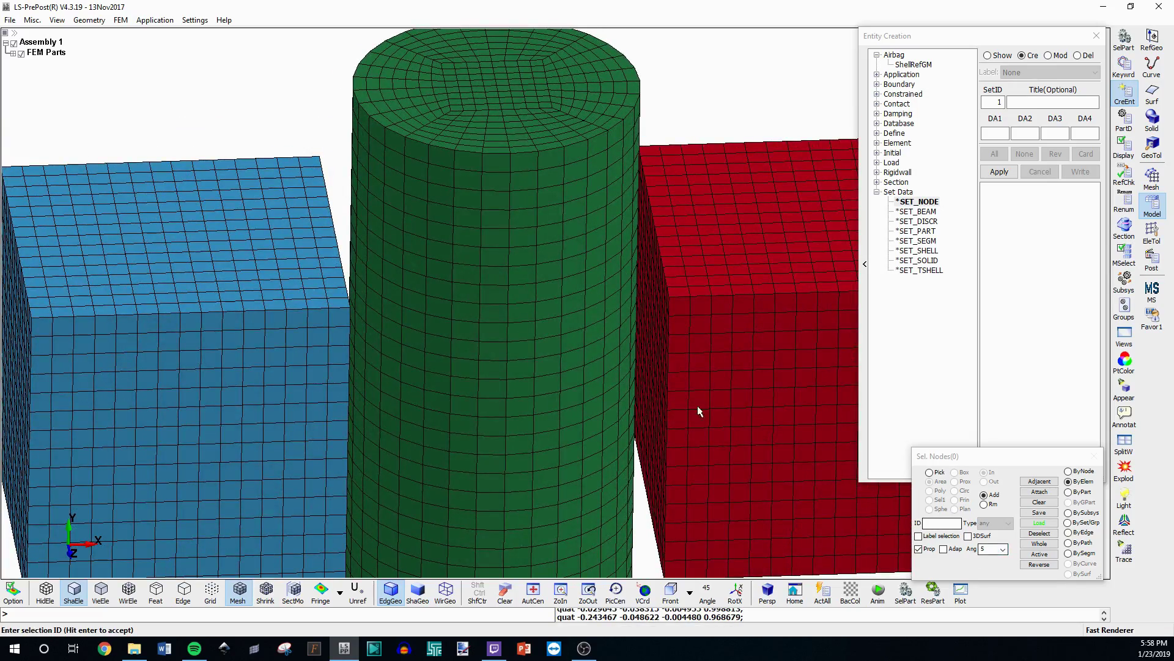
pyautogui.keyDown('shift'); pyautogui.moveTo(698, 405); pyautogui.dragTo(508, 266); pyautogui.keyUp('shift')
pyautogui.click(508, 266)
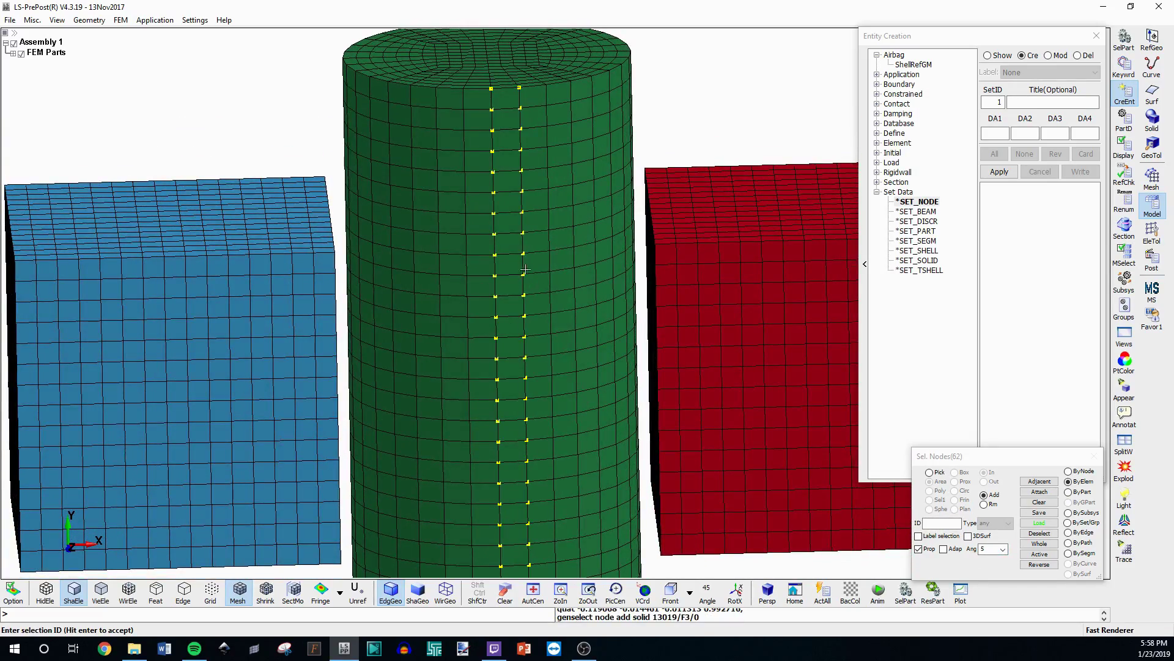
pyautogui.scroll(-3, 508, 183)
pyautogui.keyDown('shift'); pyautogui.moveTo(508, 183); pyautogui.dragTo(486, 360); pyautogui.keyUp('shift')
pyautogui.scroll(5, 495, 154)
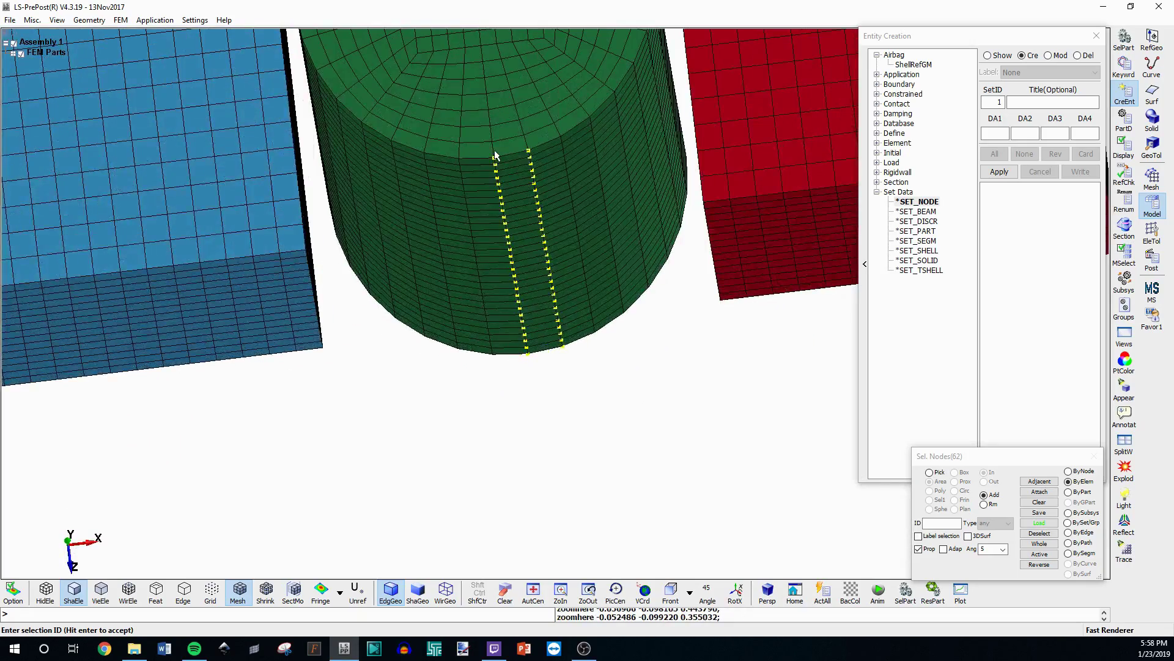
pyautogui.scroll(-3, 496, 154)
pyautogui.keyDown('shift'); pyautogui.moveTo(577, 226); pyautogui.dragTo(548, 214); pyautogui.keyUp('shift')
pyautogui.scroll(5, 549, 209)
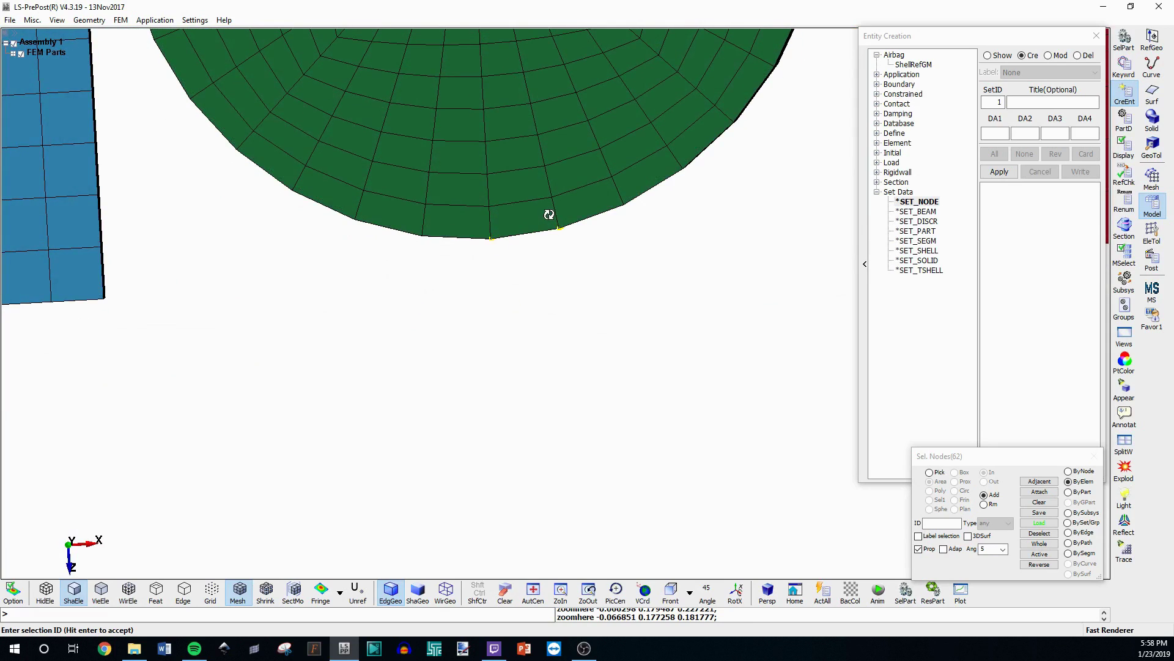
pyautogui.scroll(3, 543, 221)
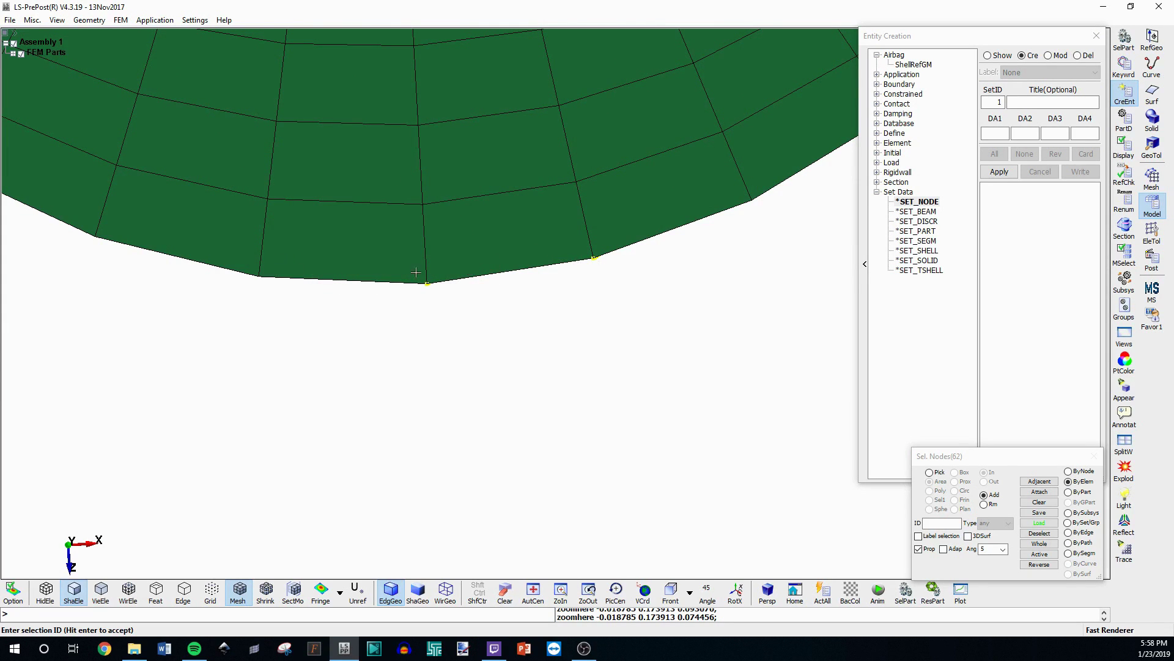
pyautogui.scroll(-4, 416, 272)
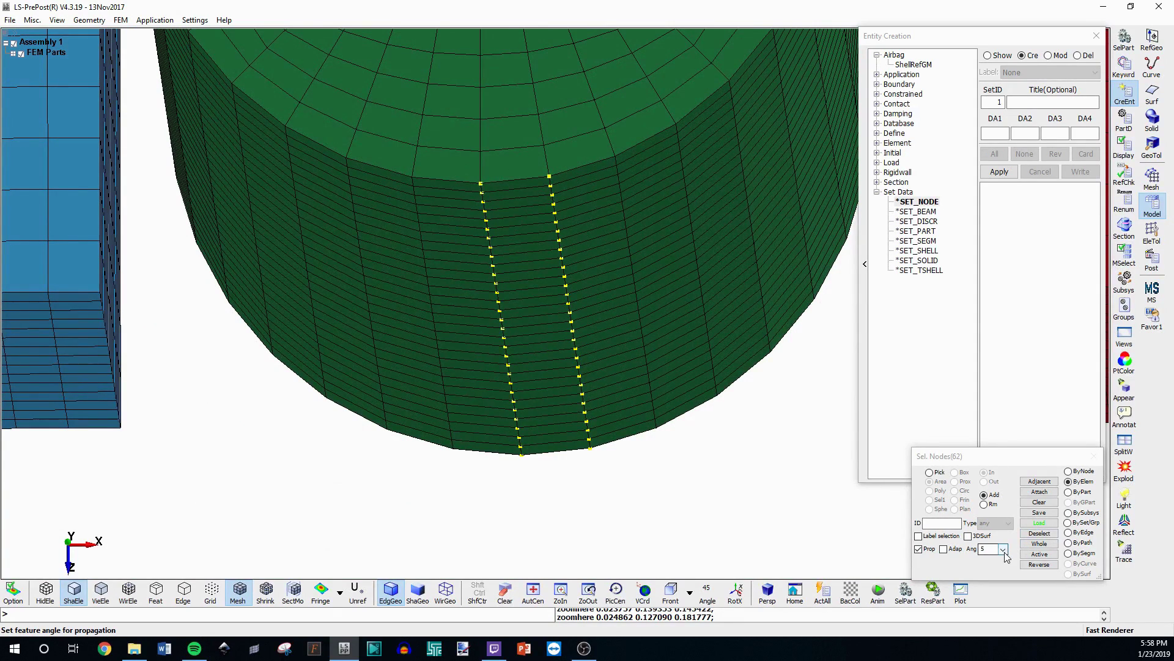
# Raise the propagation angle to 10, then 15, and pick again to spread over the cylinder side.
pyautogui.click(1004, 549)
pyautogui.click(996, 583)
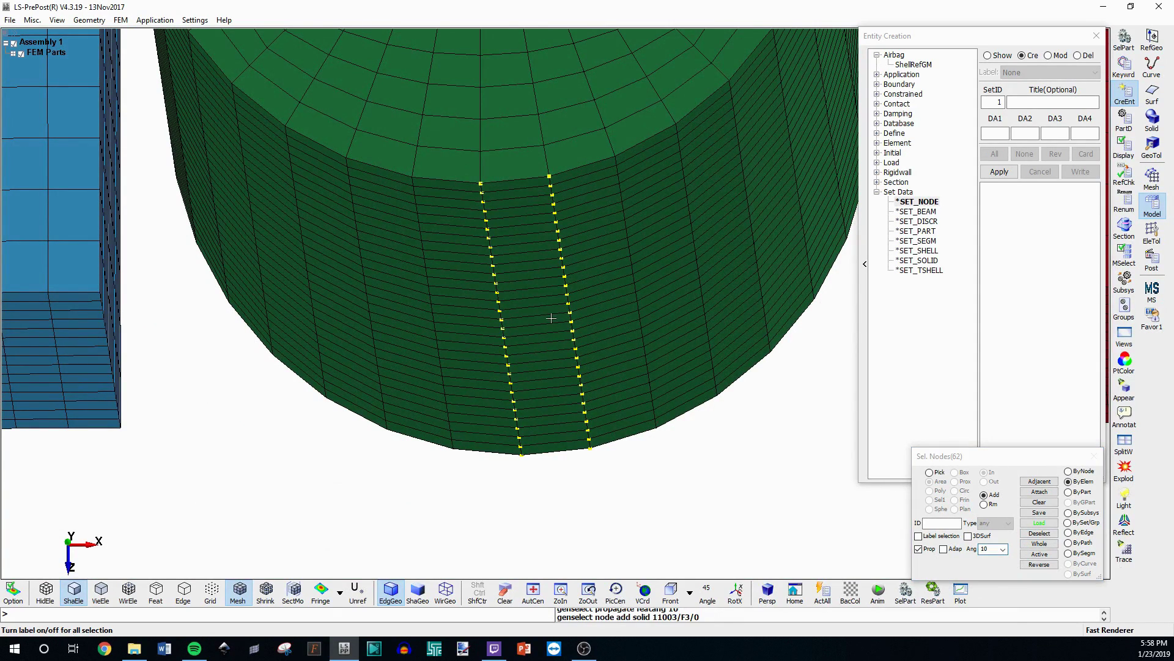
pyautogui.click(1003, 549)
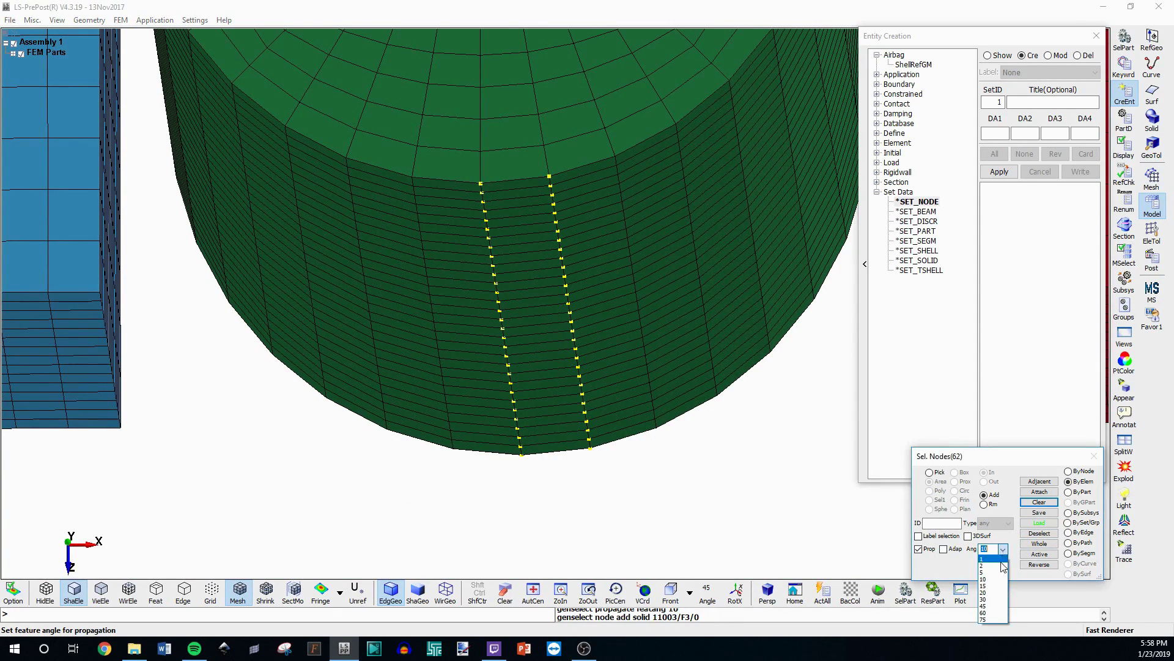
pyautogui.click(995, 593)
pyautogui.click(550, 334)
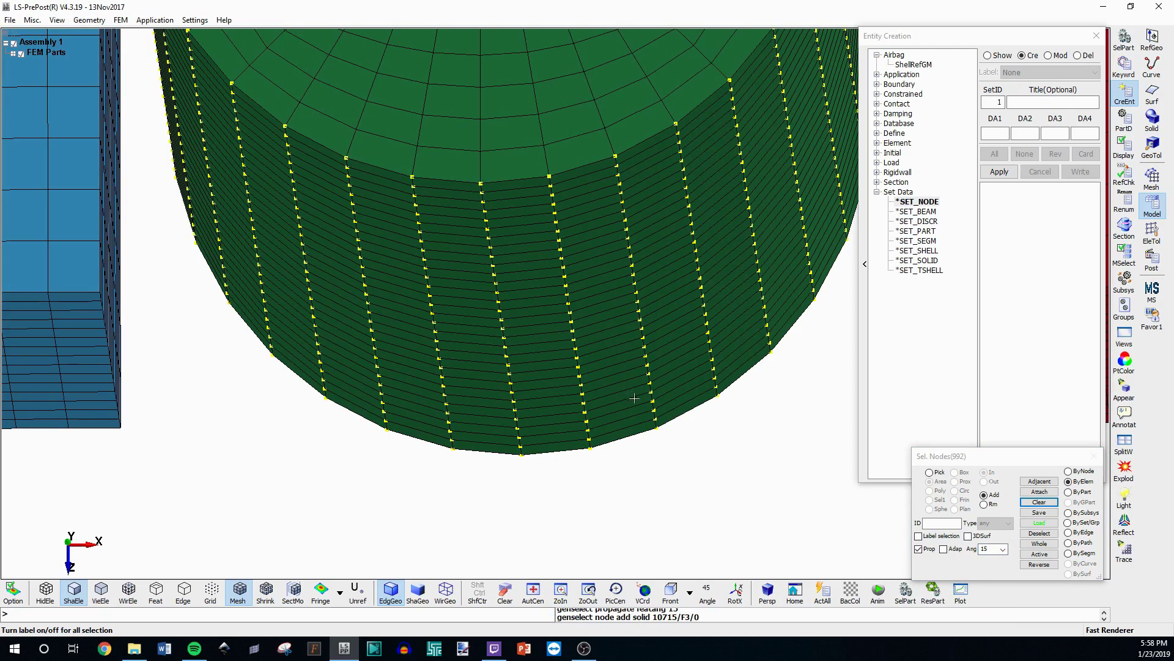
# Orbit the model to check the 992 nodes selected over the cylinder's outer surface.
pyautogui.keyDown('ctrl'); pyautogui.moveTo(635, 399); pyautogui.dragTo(583, 420); pyautogui.keyUp('ctrl')
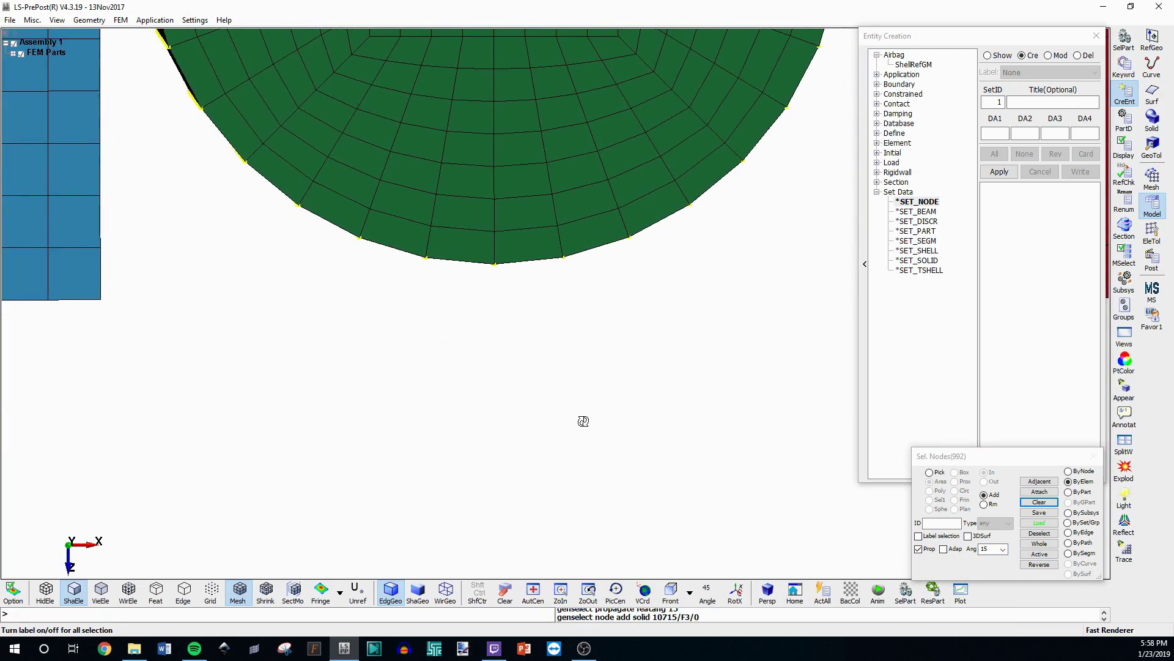
pyautogui.scroll(2, 538, 335)
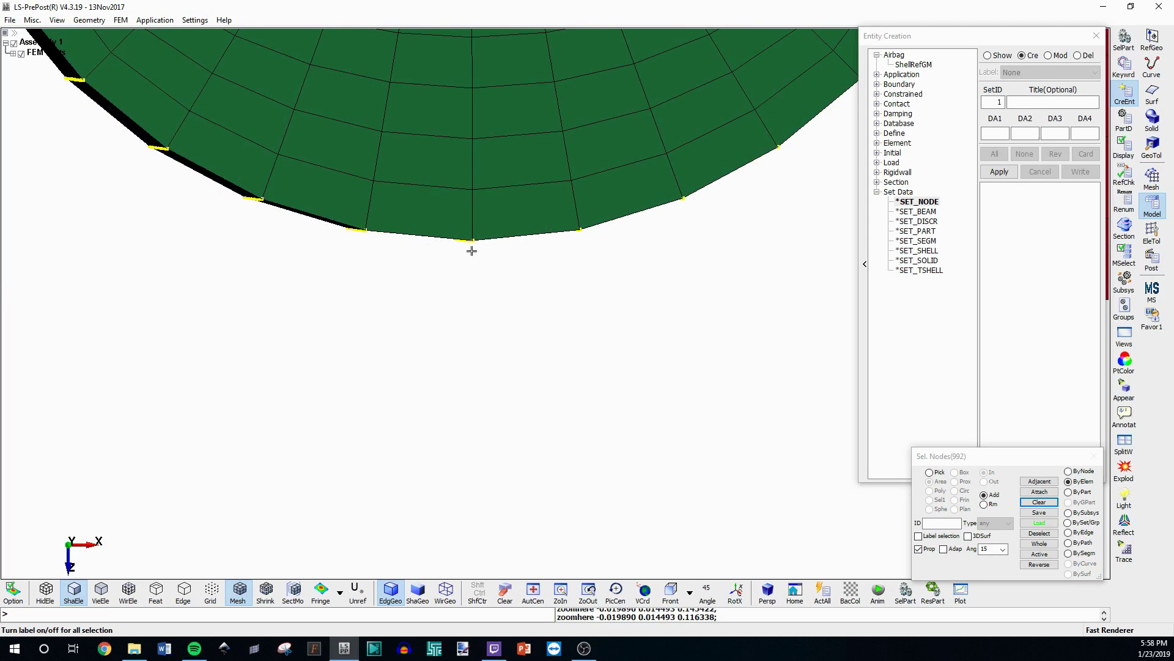
pyautogui.keyDown('shift'); pyautogui.moveTo(438, 239); pyautogui.dragTo(504, 202); pyautogui.keyUp('shift')
pyautogui.scroll(-5, 520, 232)
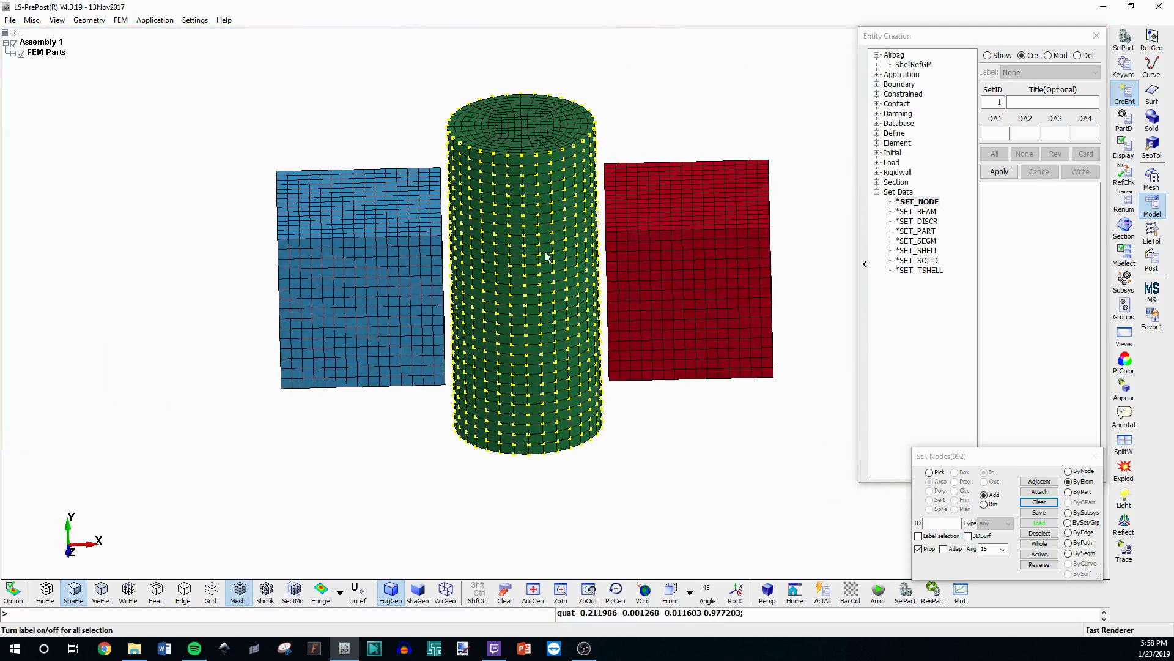
pyautogui.scroll(3, 520, 257)
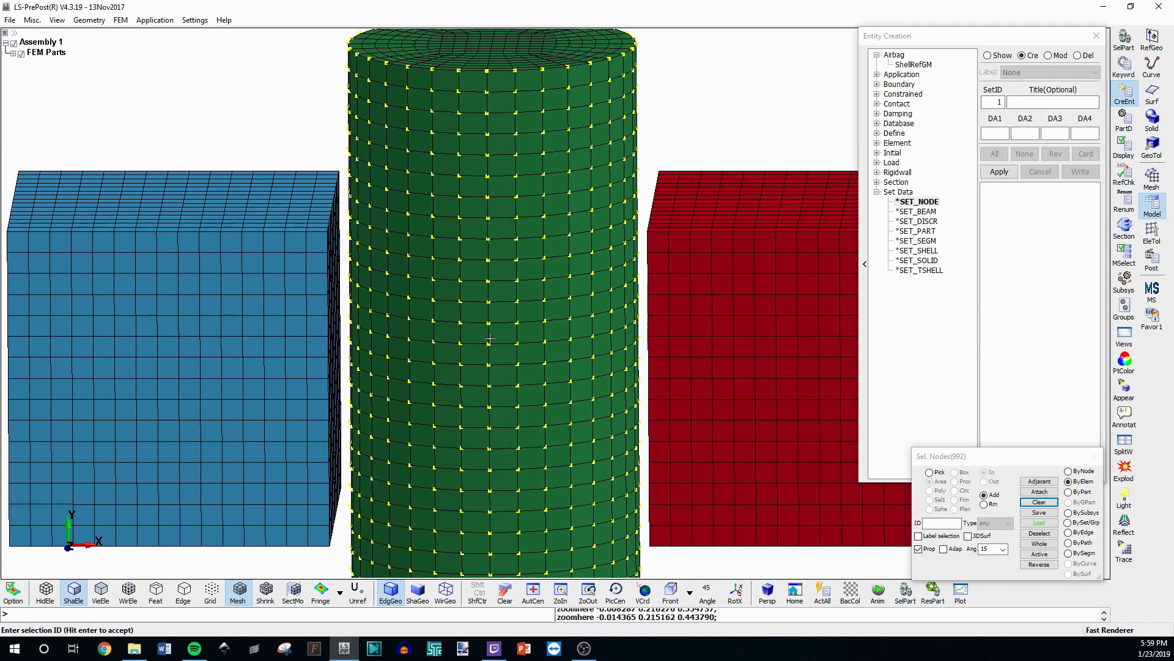
pyautogui.scroll(-3, 513, 281)
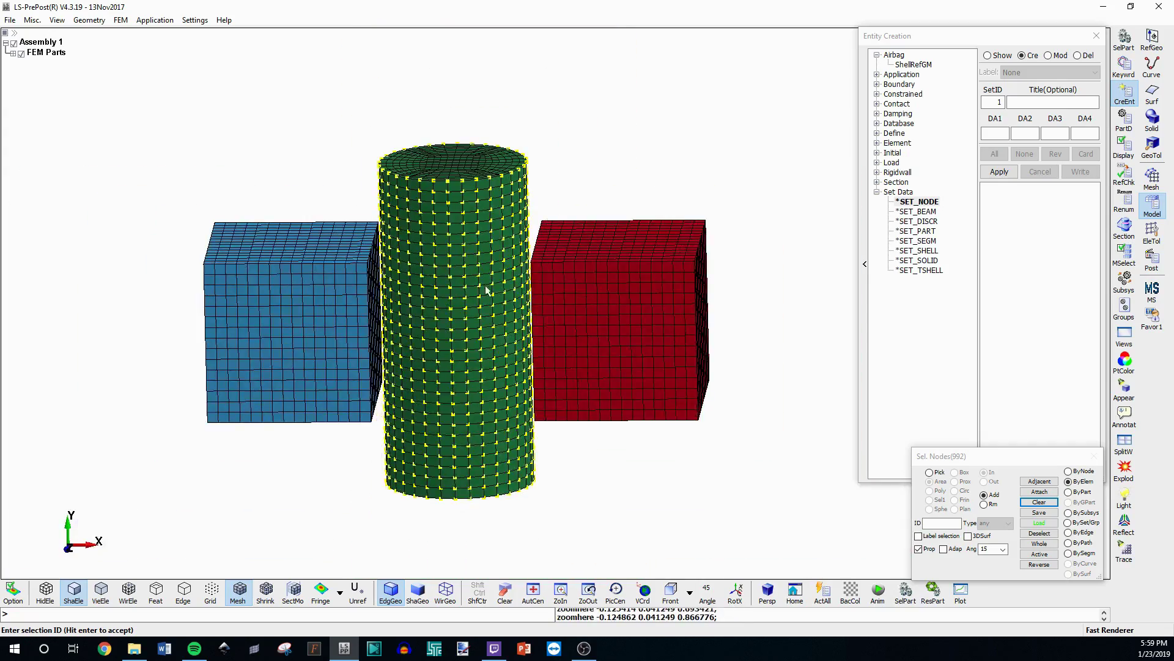
pyautogui.keyDown('ctrl'); pyautogui.moveTo(431, 384); pyautogui.dragTo(452, 257); pyautogui.keyUp('ctrl')
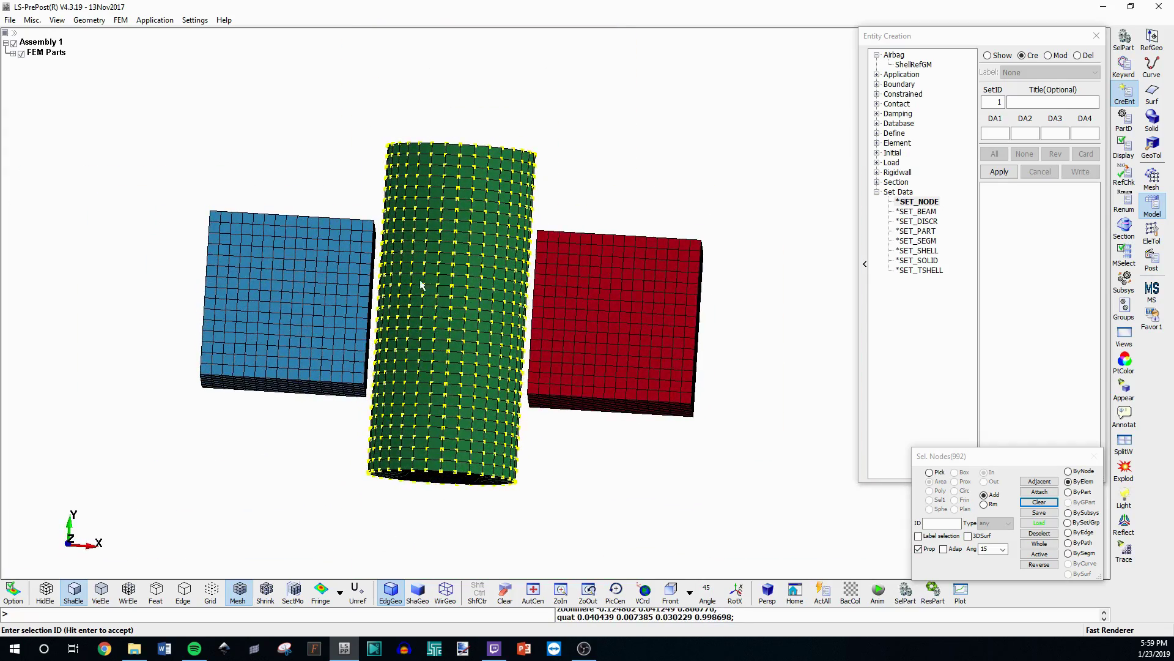
pyautogui.moveTo(547, 347)
pyautogui.keyDown('ctrl'); pyautogui.mouseDown()
pyautogui.moveTo(558, 236)
pyautogui.moveTo(485, 265)
pyautogui.moveTo(511, 165)
pyautogui.mouseUp(); pyautogui.keyUp('ctrl')
pyautogui.moveTo(428, 386)
pyautogui.keyDown('ctrl'); pyautogui.mouseDown()
pyautogui.moveTo(420, 336)
pyautogui.moveTo(388, 350)
pyautogui.mouseUp(); pyautogui.keyUp('ctrl')
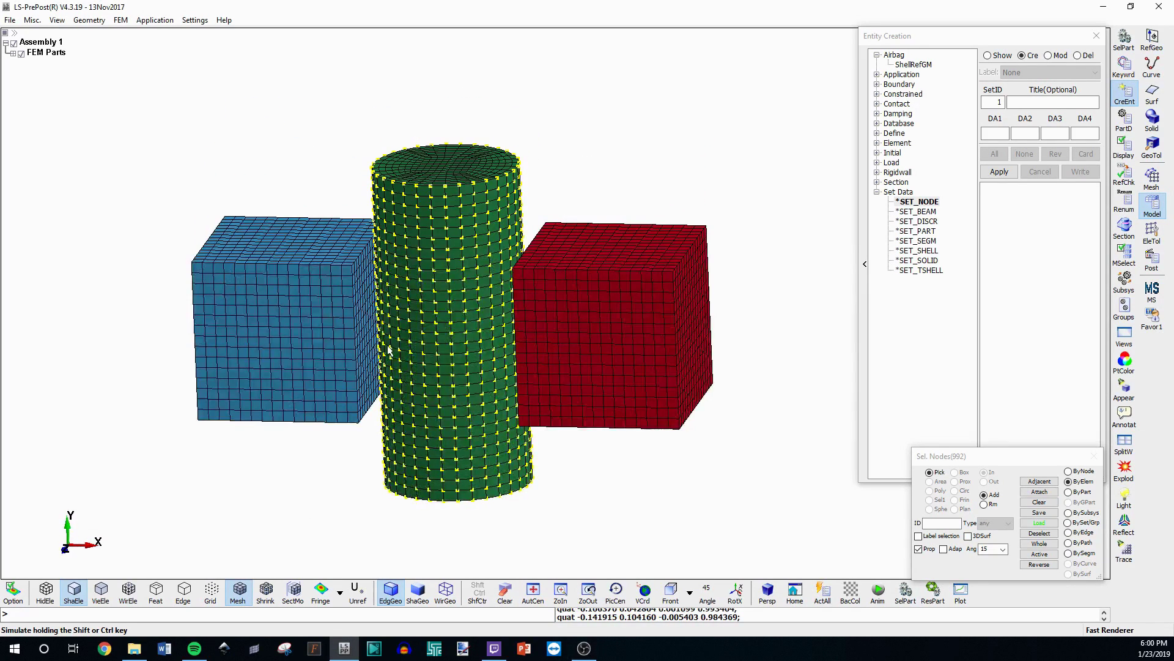
# Clear the 992-node selection, switch to ByPath, and pick a node column down the cylinder.
pyautogui.click(1069, 471)
pyautogui.click(1040, 501)
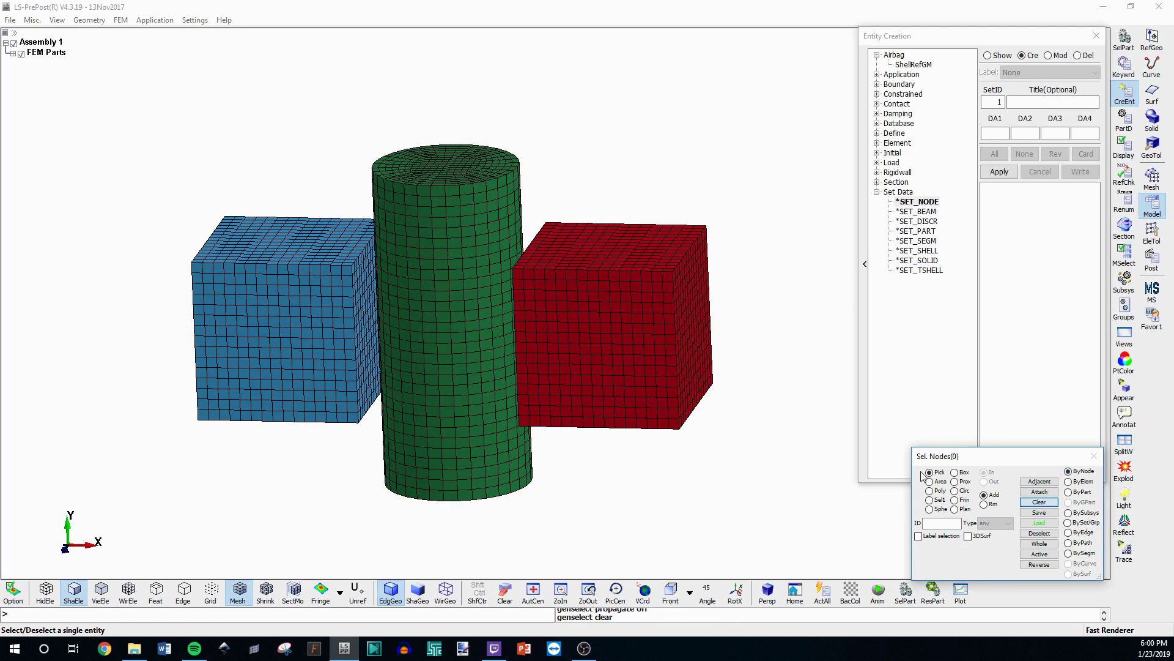
pyautogui.click(1075, 545)
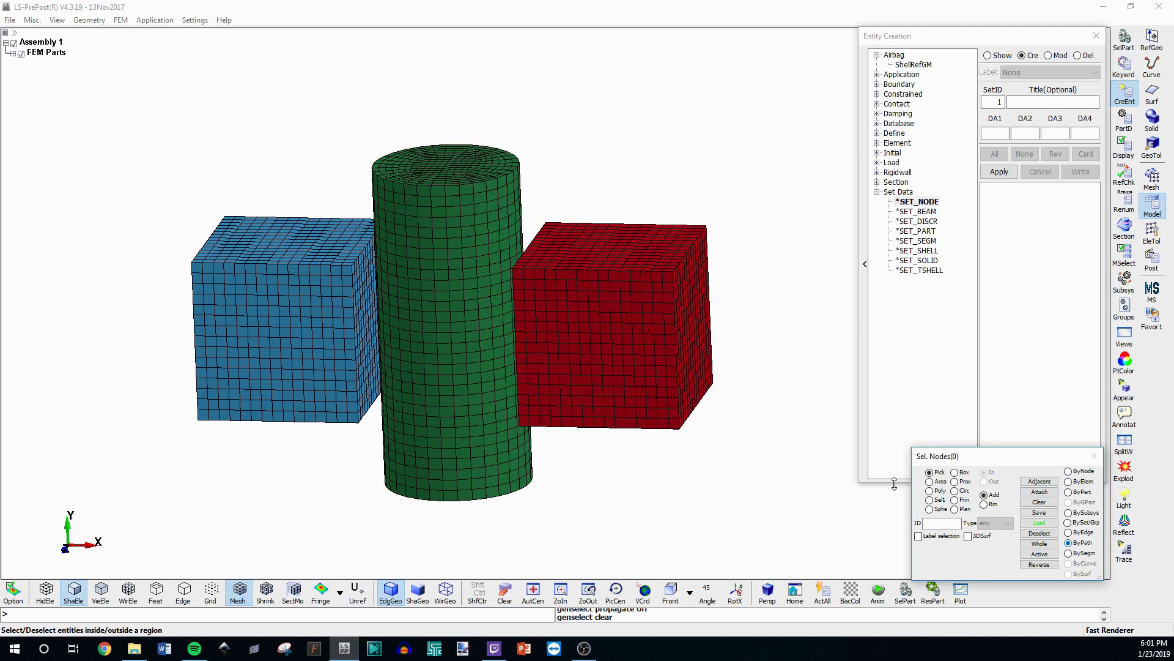
pyautogui.click(447, 240)
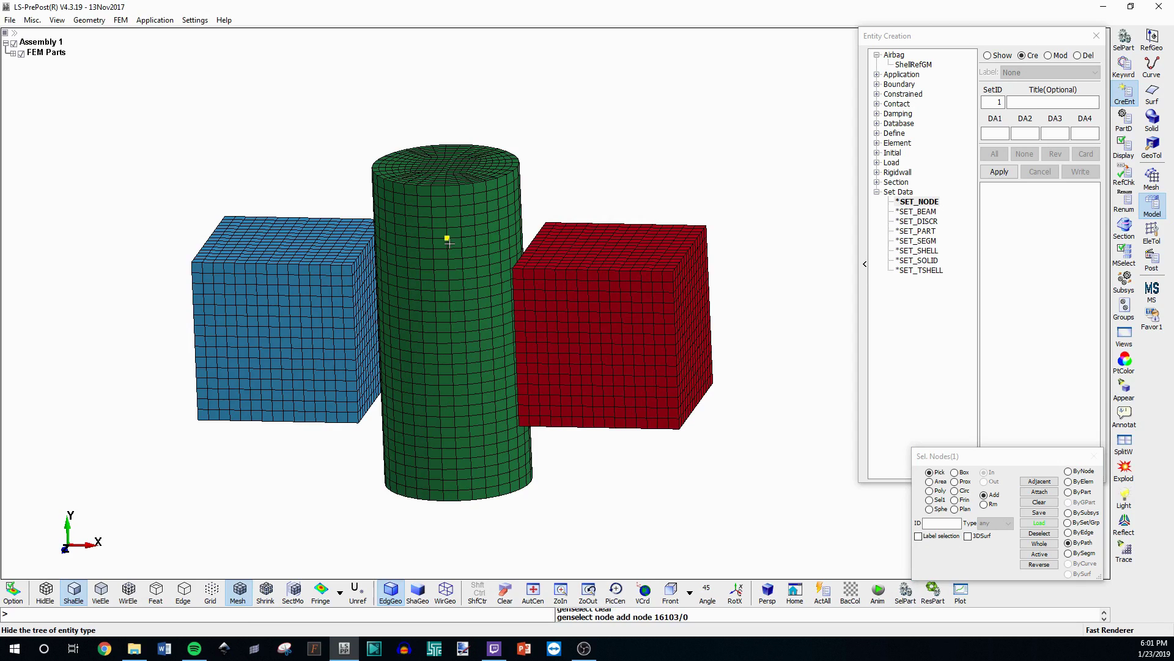
pyautogui.click(456, 448)
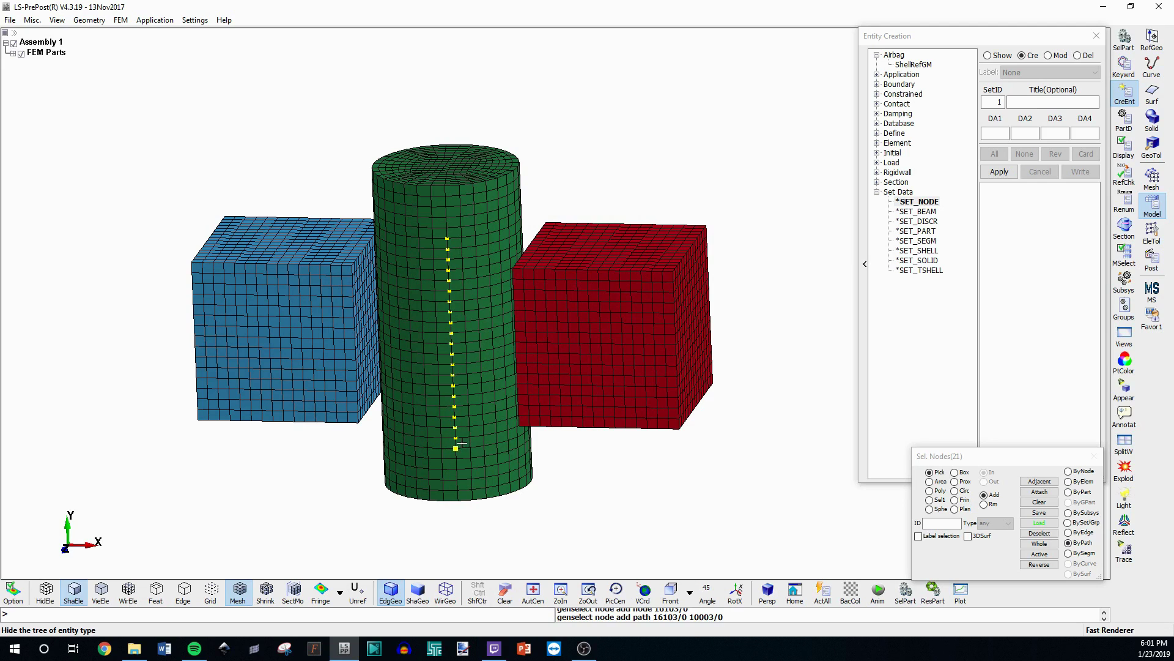
# Extend the trial node path further down the cylinder, then clear it.
pyautogui.keyDown('shift'); pyautogui.moveTo(437, 362); pyautogui.dragTo(433, 292); pyautogui.keyUp('shift')
pyautogui.click(410, 253)
pyautogui.keyDown('shift'); pyautogui.moveTo(440, 356); pyautogui.dragTo(435, 286); pyautogui.keyUp('shift')
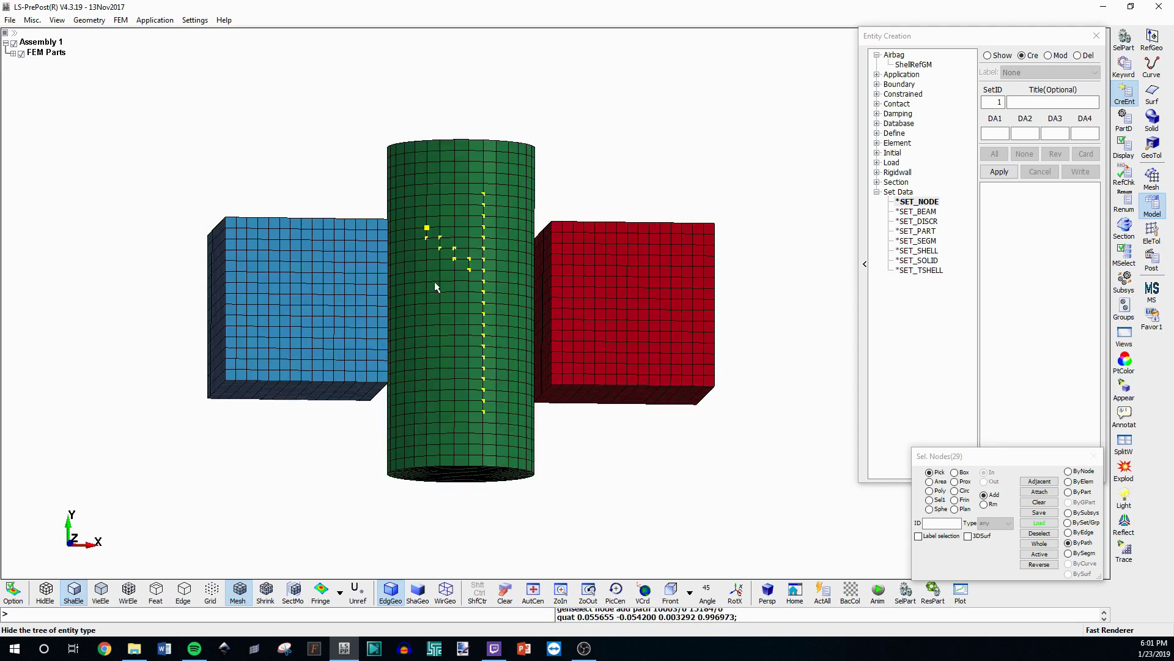
pyautogui.click(415, 401)
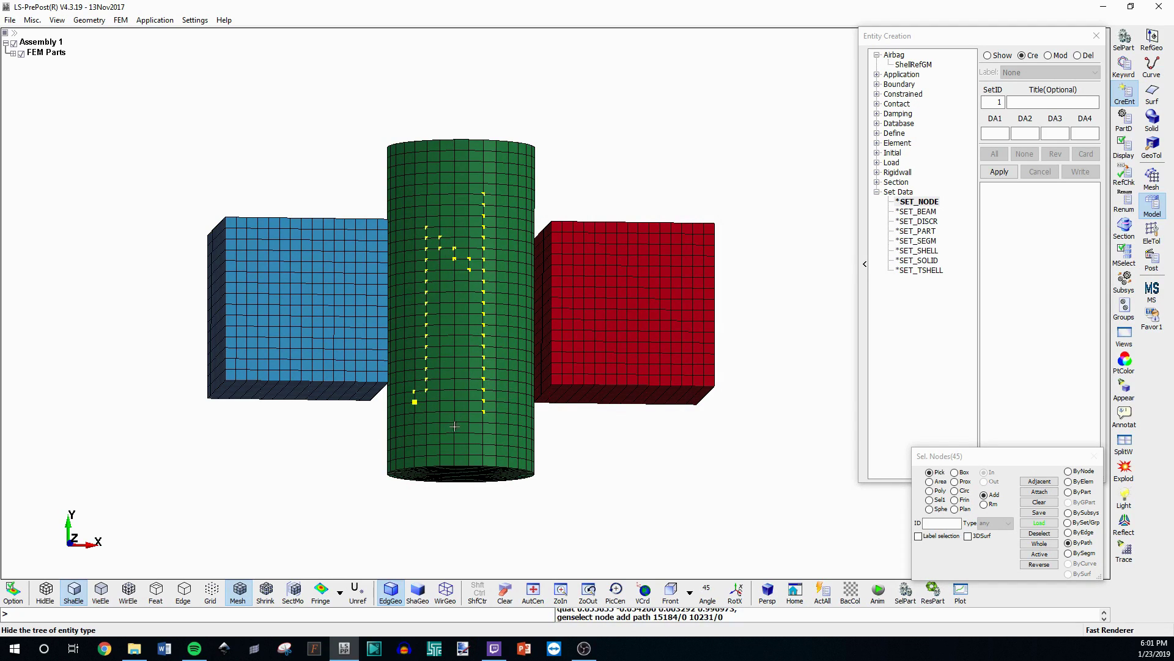
pyautogui.click(469, 443)
pyautogui.keyDown('ctrl'); pyautogui.moveTo(438, 389); pyautogui.dragTo(321, 367); pyautogui.keyUp('ctrl')
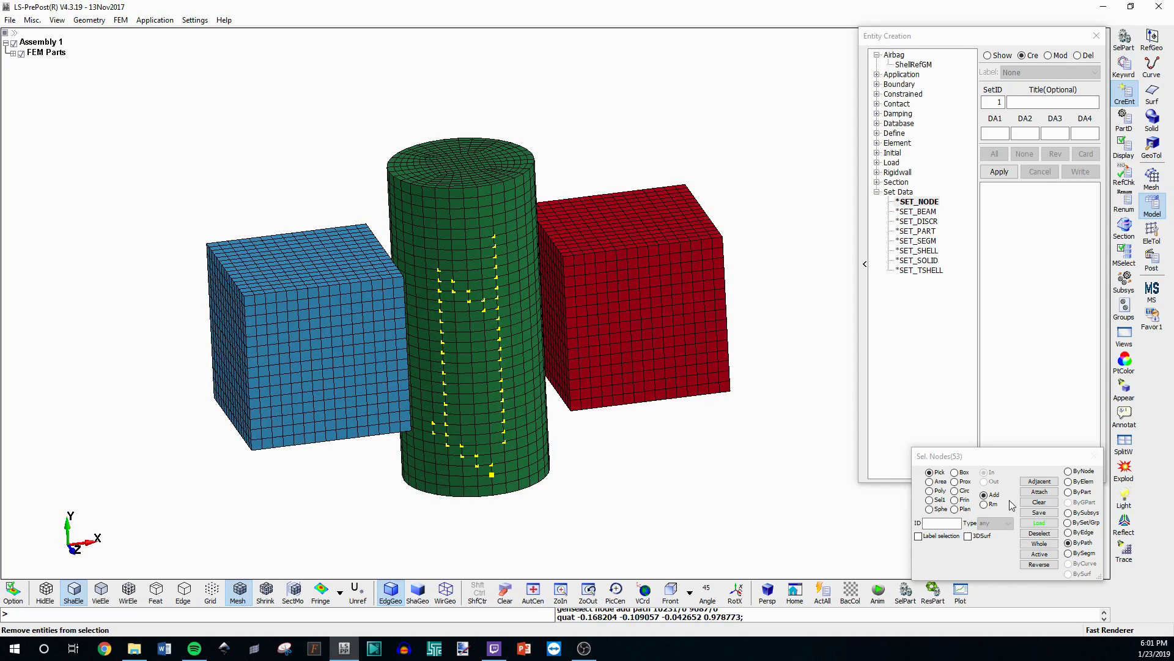
pyautogui.click(1039, 502)
pyautogui.scroll(5, 429, 236)
pyautogui.scroll(-2, 507, 239)
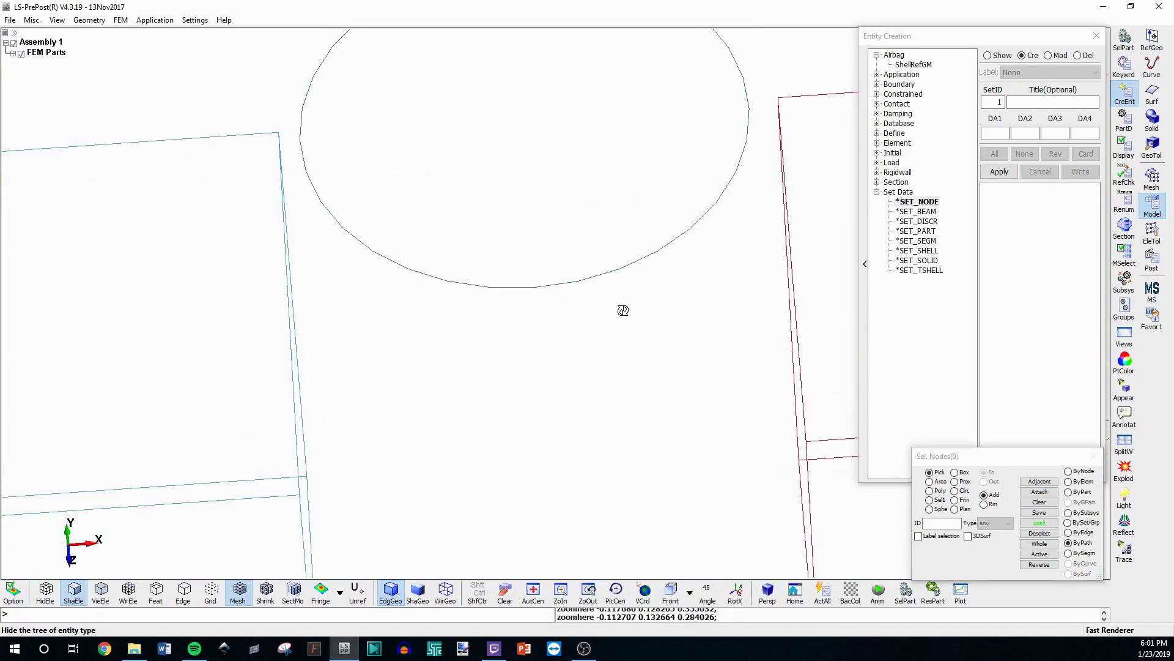
pyautogui.click(539, 349)
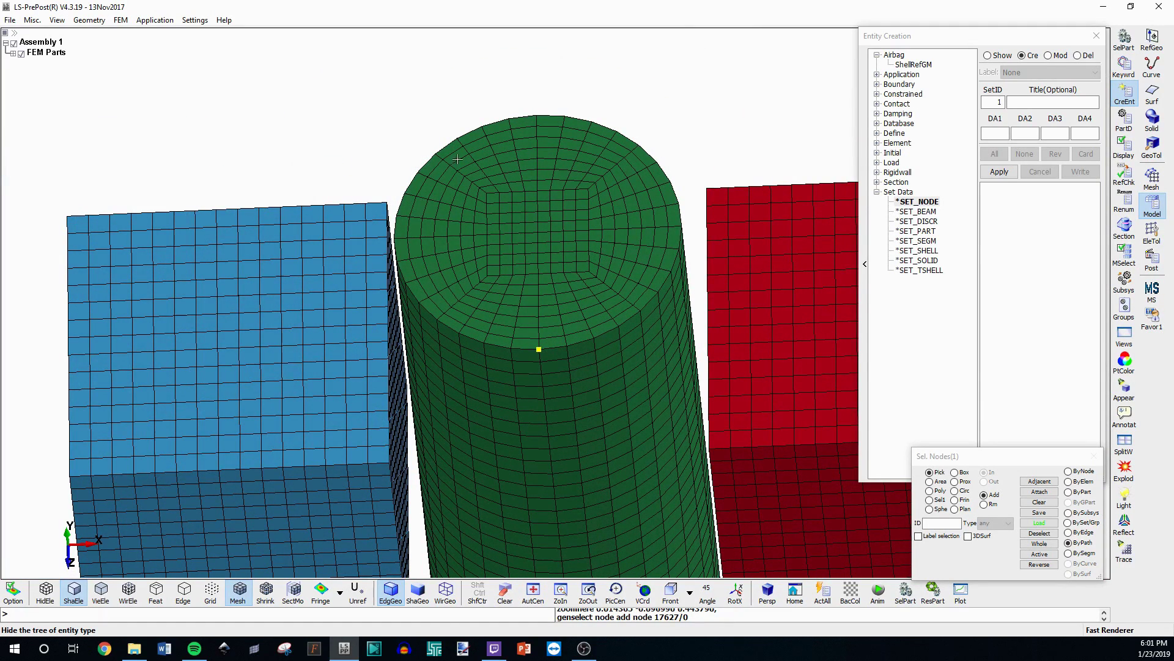
pyautogui.click(487, 130)
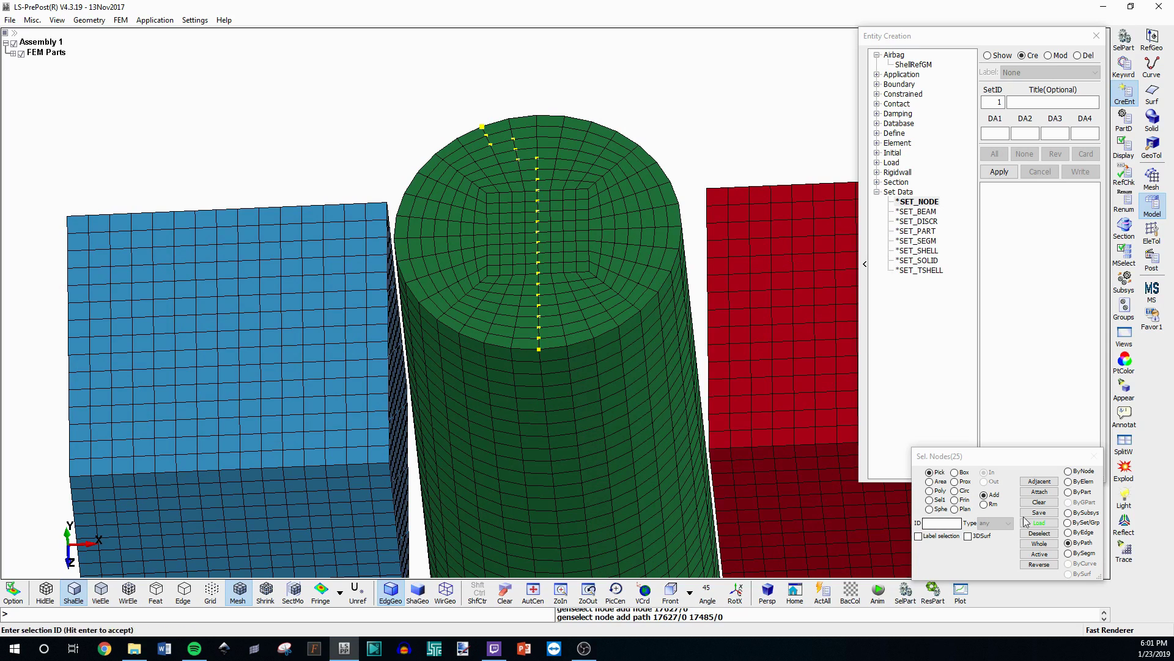
pyautogui.click(1039, 502)
pyautogui.click(538, 349)
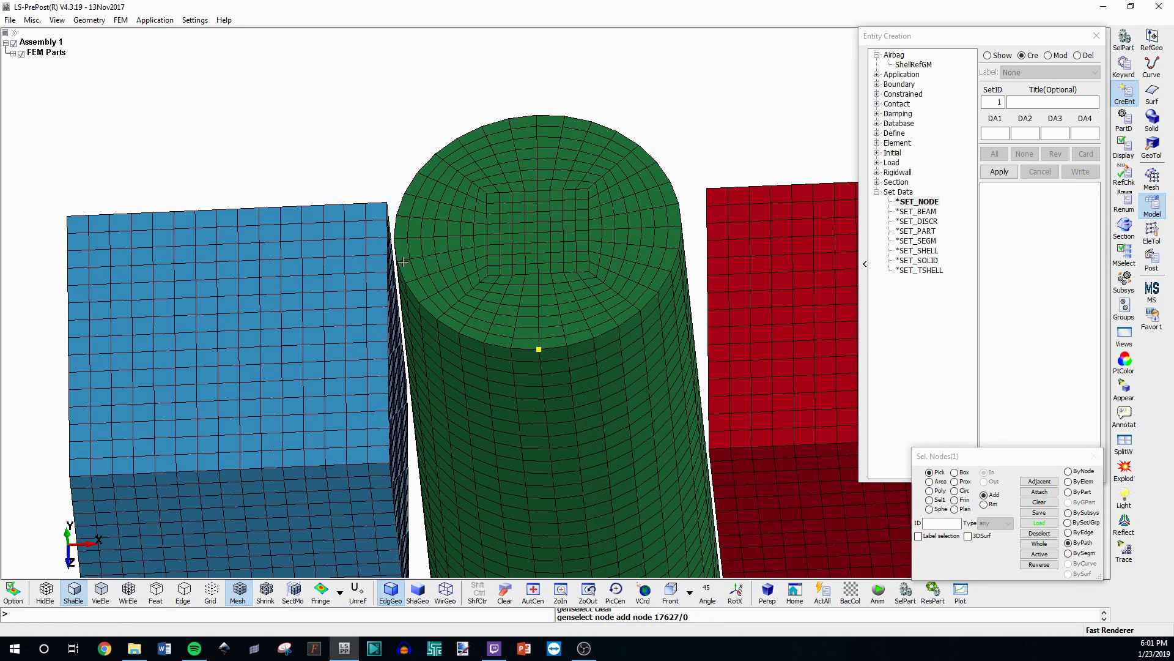
pyautogui.click(394, 238)
pyautogui.keyDown('ctrl'); pyautogui.moveTo(437, 244); pyautogui.dragTo(439, 283); pyautogui.keyUp('ctrl')
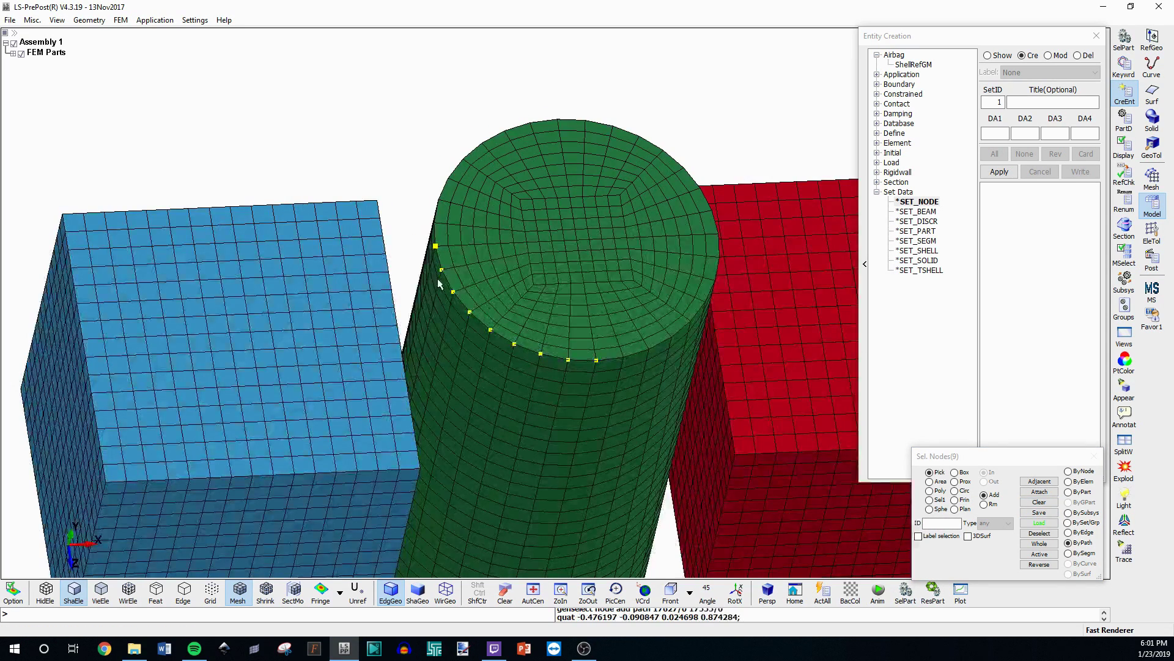
pyautogui.click(560, 122)
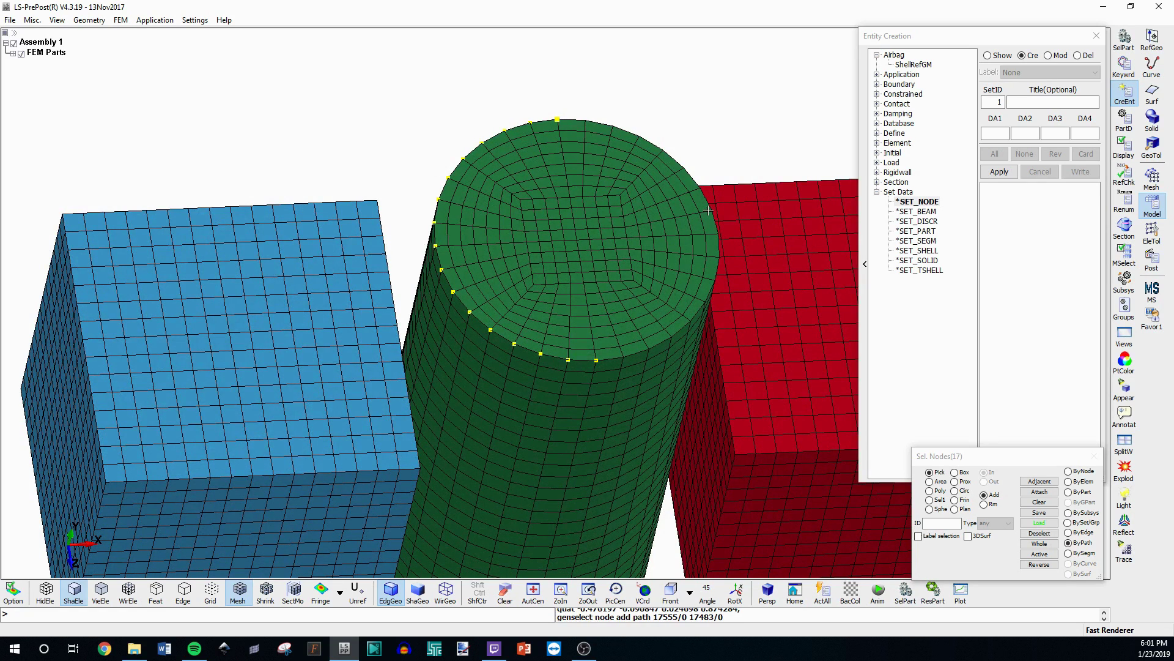
pyautogui.click(711, 211)
pyautogui.click(624, 353)
pyautogui.keyDown('ctrl'); pyautogui.moveTo(624, 353); pyautogui.dragTo(672, 156); pyautogui.keyUp('ctrl')
pyautogui.keyDown('ctrl'); pyautogui.moveTo(455, 138); pyautogui.dragTo(450, 240); pyautogui.keyUp('ctrl')
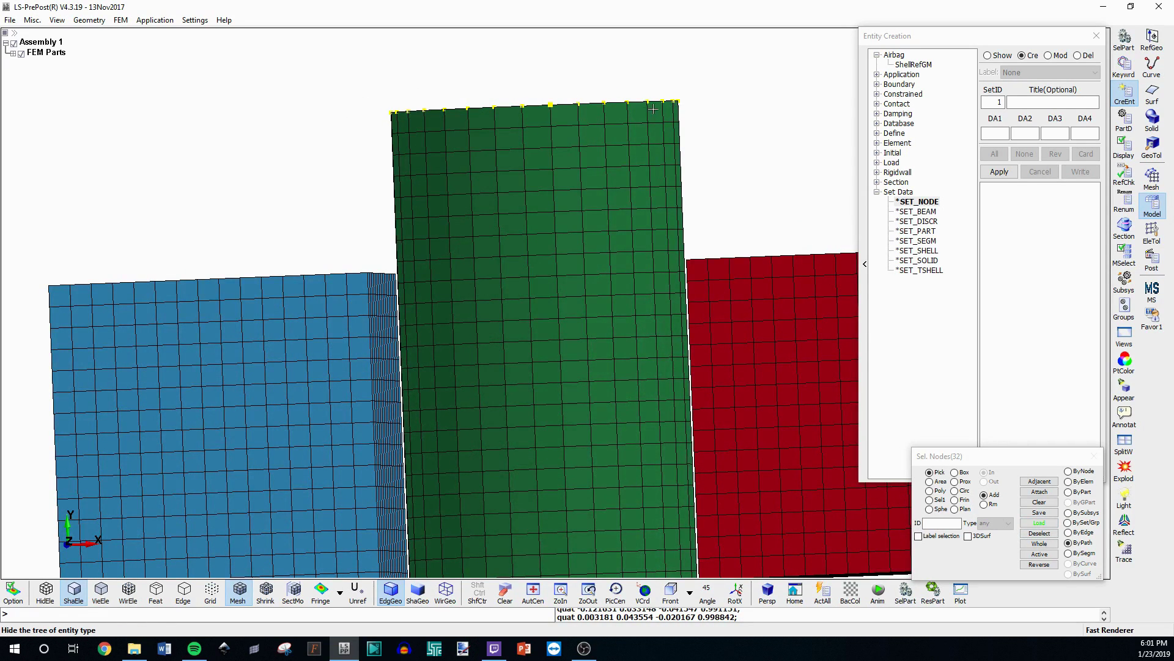
pyautogui.scroll(-3, 618, 133)
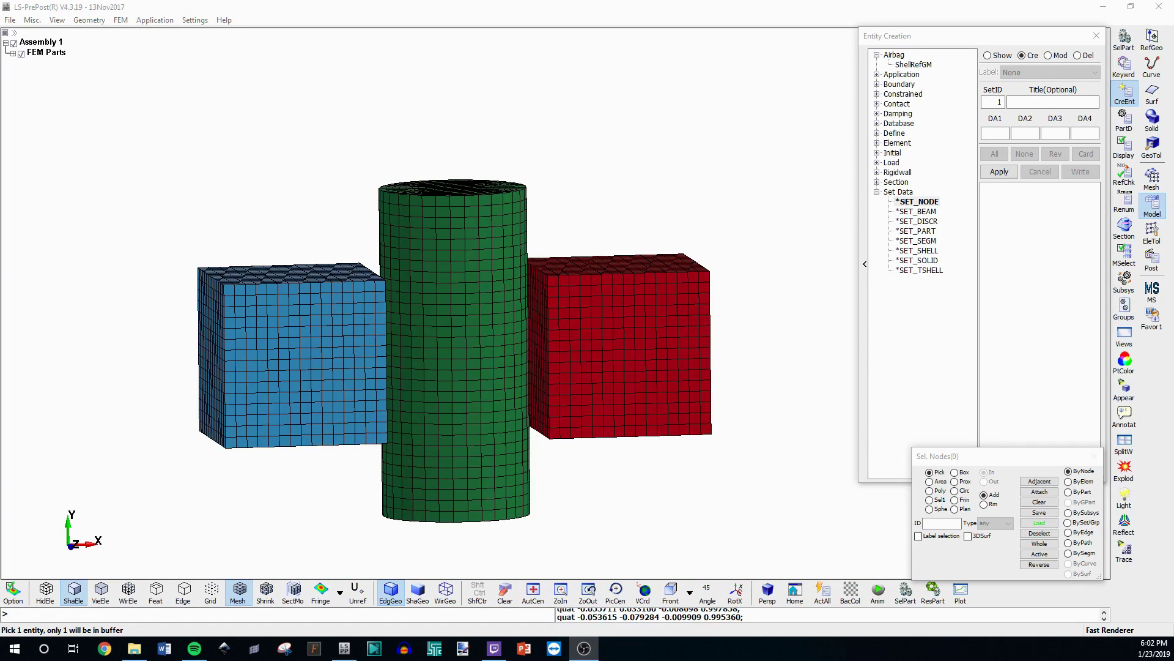
pyautogui.keyDown('ctrl'); pyautogui.moveTo(532, 357); pyautogui.dragTo(456, 354); pyautogui.keyUp('ctrl')
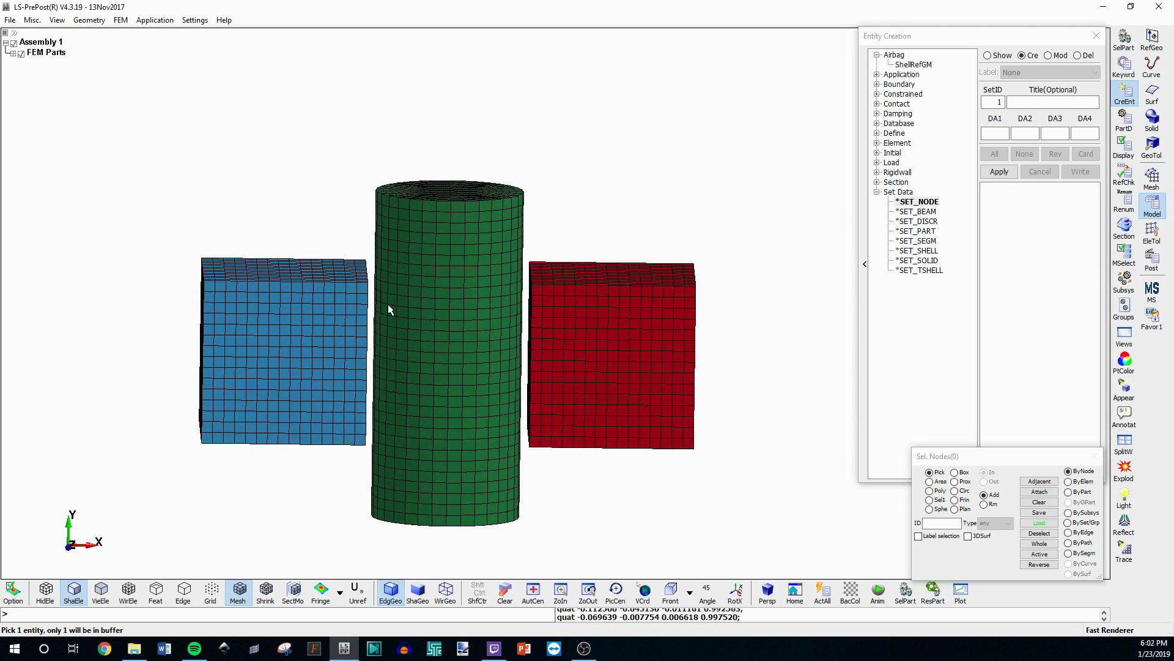
pyautogui.moveTo(456, 296)
pyautogui.keyDown('ctrl'); pyautogui.mouseDown()
pyautogui.moveTo(487, 419)
pyautogui.moveTo(627, 497)
pyautogui.moveTo(448, 307)
pyautogui.mouseUp(); pyautogui.keyUp('ctrl')
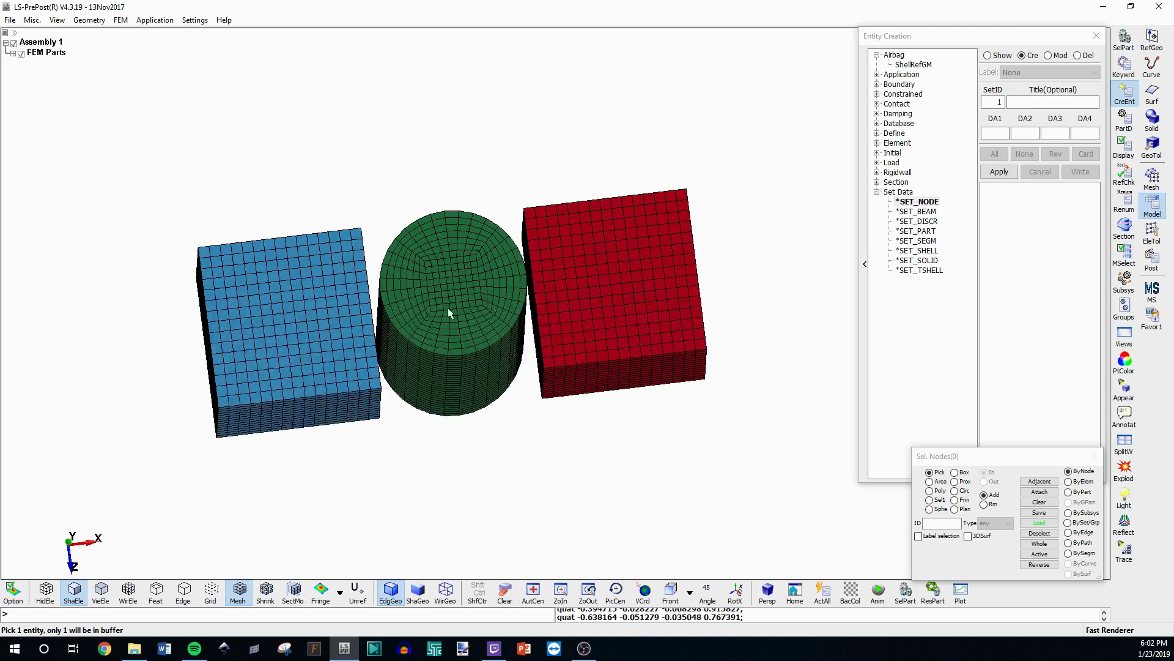
pyautogui.moveTo(561, 302)
pyautogui.keyDown('ctrl'); pyautogui.mouseDown()
pyautogui.moveTo(514, 302)
pyautogui.moveTo(548, 275)
pyautogui.moveTo(519, 331)
pyautogui.moveTo(505, 256)
pyautogui.moveTo(509, 306)
pyautogui.mouseUp(); pyautogui.keyUp('ctrl')
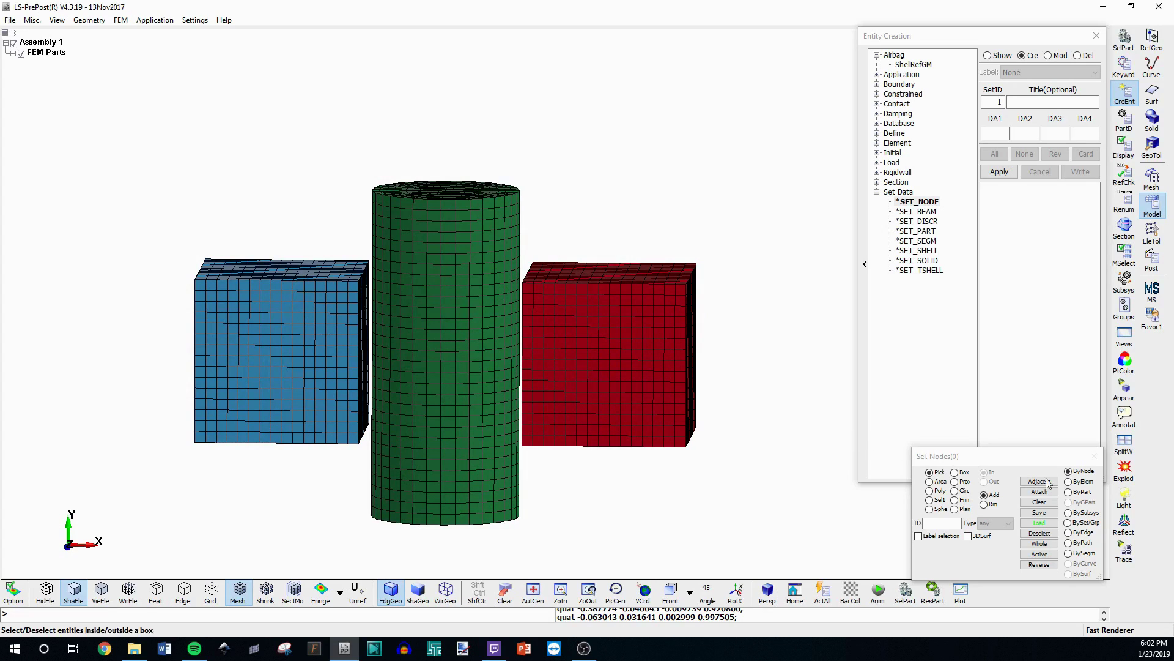
# Switch node picking to Prox and set the proximity distance to 15.
pyautogui.click(955, 482)
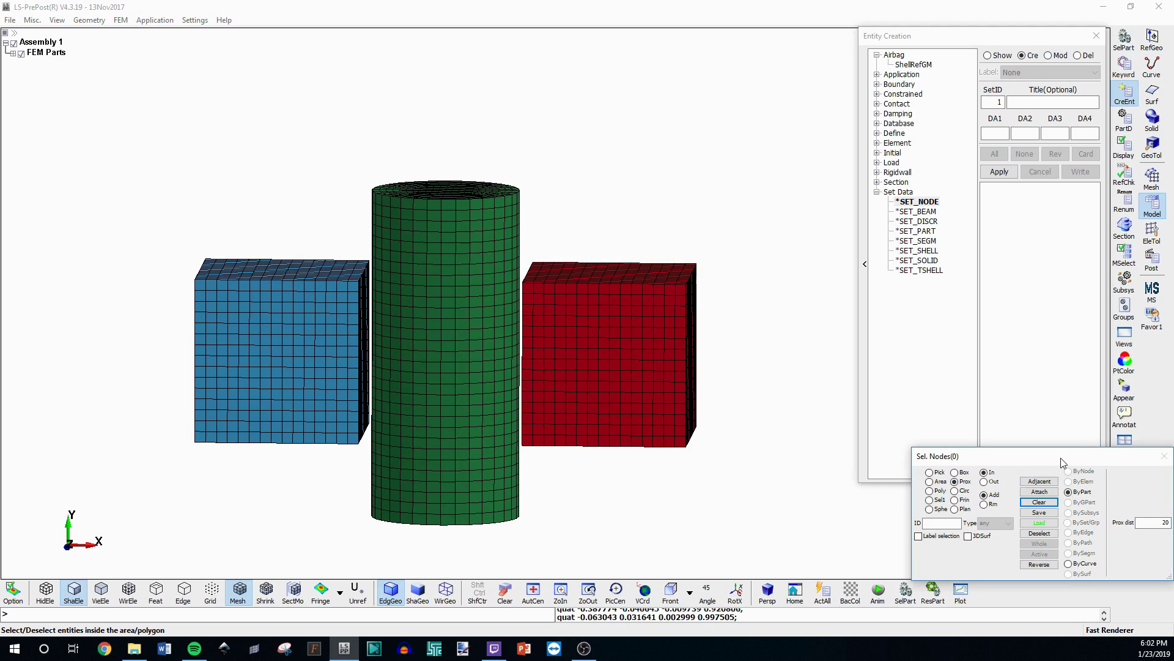
pyautogui.moveTo(1062, 460); pyautogui.dragTo(910, 423)
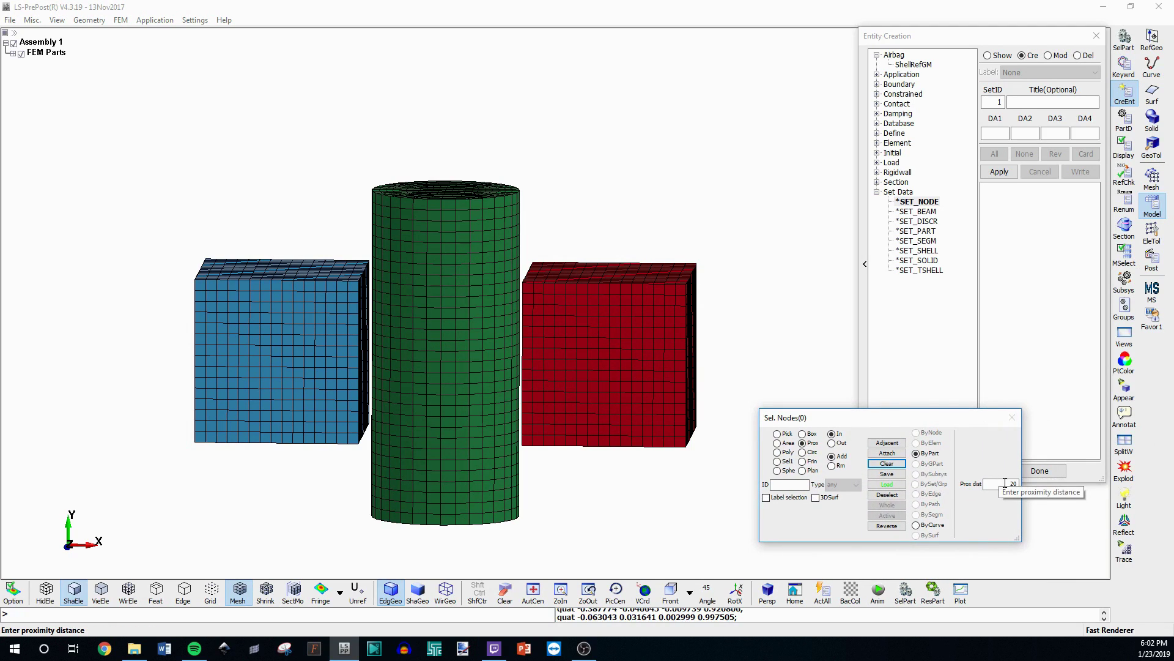
pyautogui.scroll(5, 519, 320)
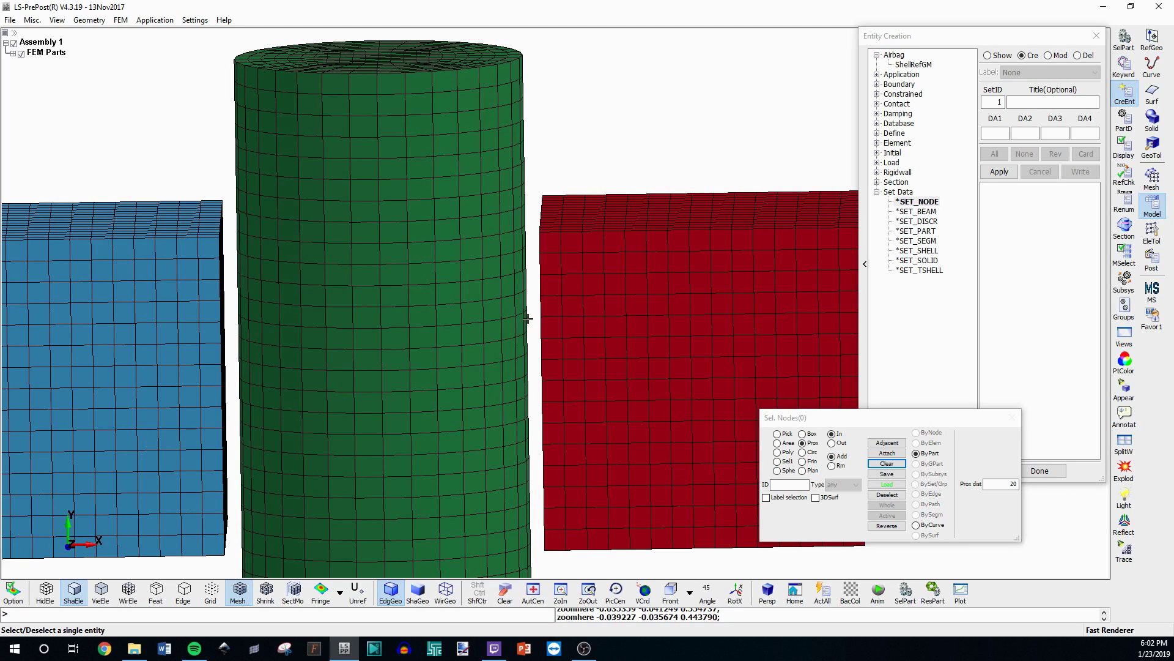
pyautogui.doubleClick(1003, 484)
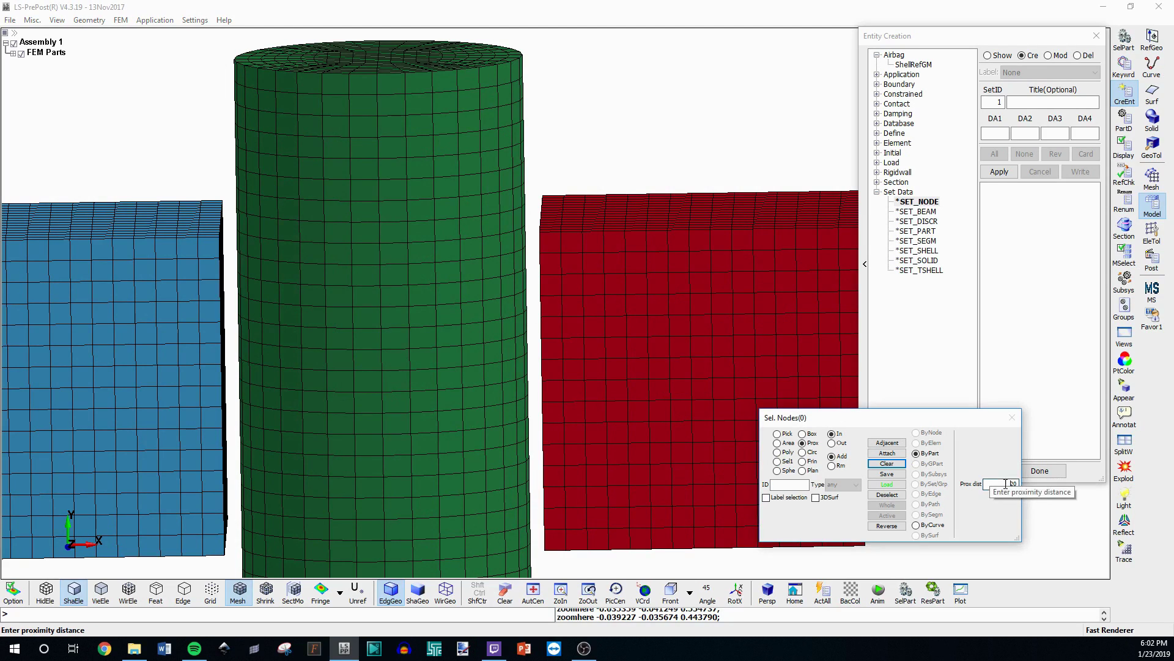
pyautogui.write('1')
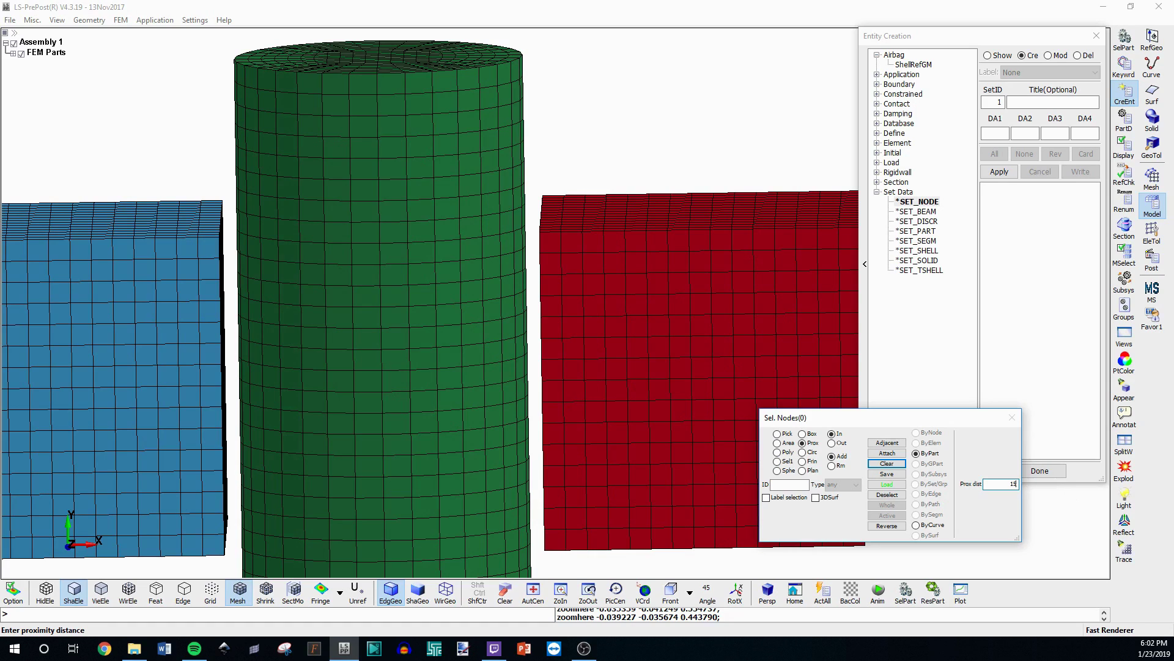
pyautogui.press('Return')
pyautogui.click(668, 335)
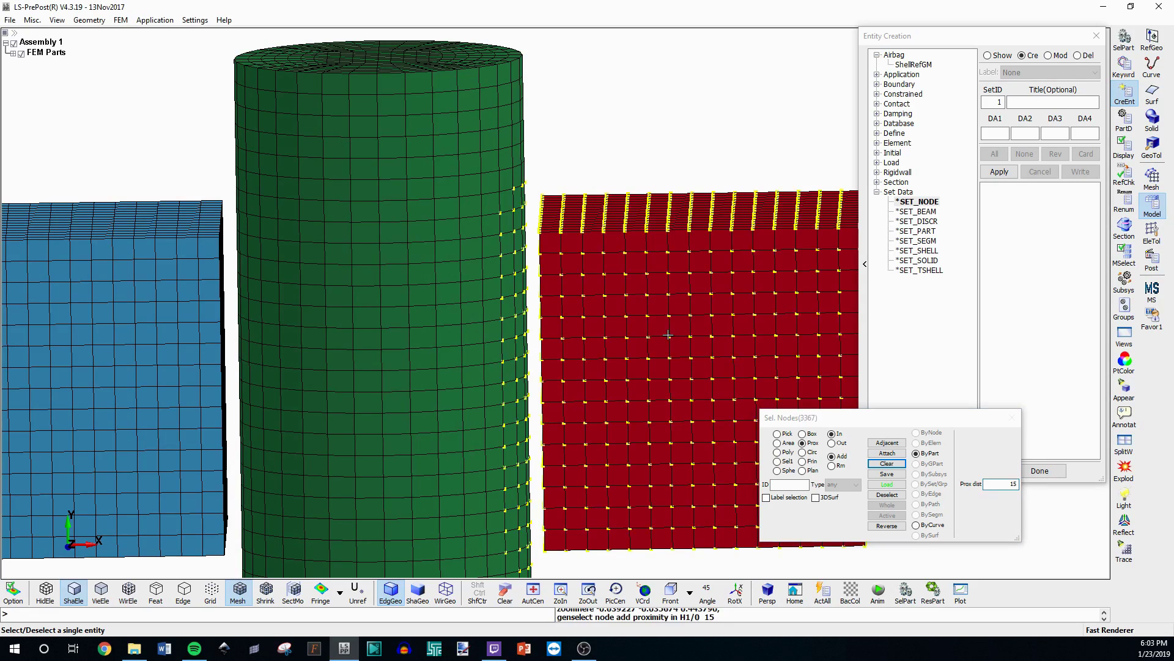
pyautogui.keyDown('shift'); pyautogui.moveTo(670, 334); pyautogui.dragTo(582, 401); pyautogui.keyUp('shift')
pyautogui.scroll(-5, 581, 355)
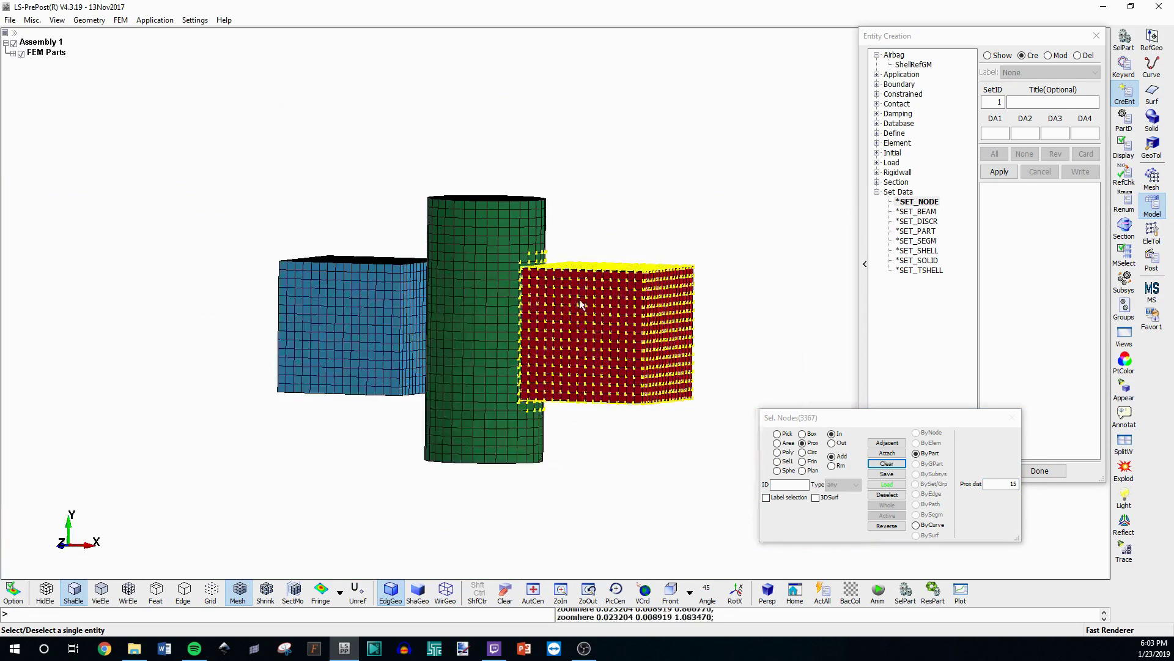
pyautogui.keyDown('shift'); pyautogui.moveTo(582, 306); pyautogui.dragTo(564, 289); pyautogui.keyUp('shift')
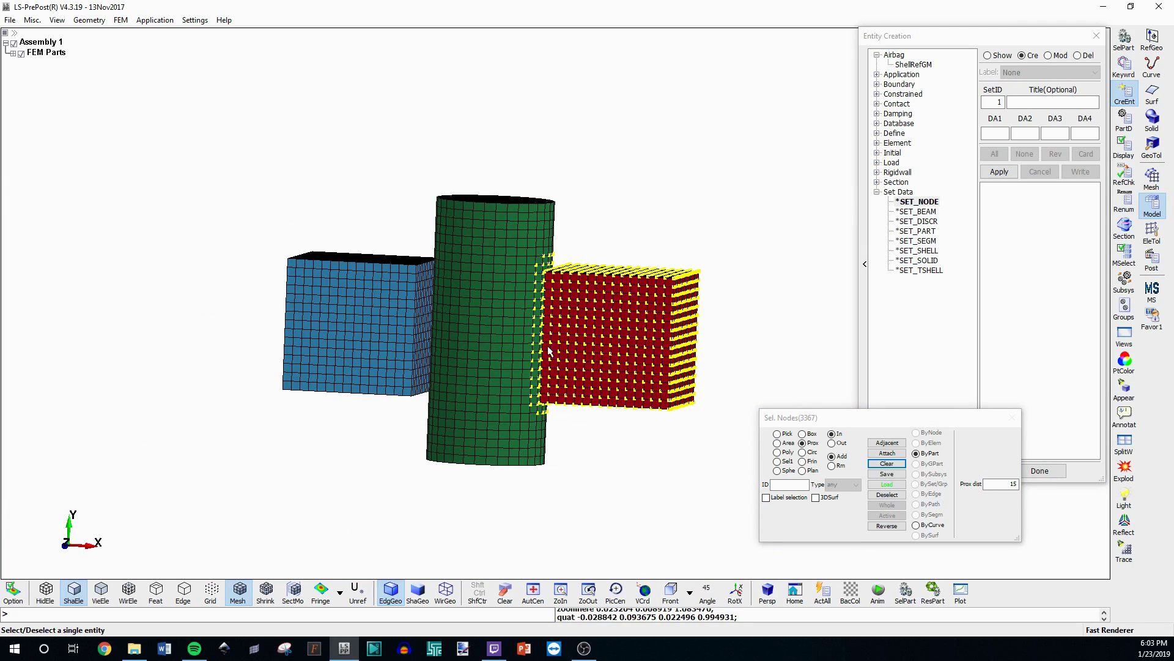
pyautogui.keyDown('shift'); pyautogui.moveTo(548, 350); pyautogui.dragTo(615, 338); pyautogui.keyUp('shift')
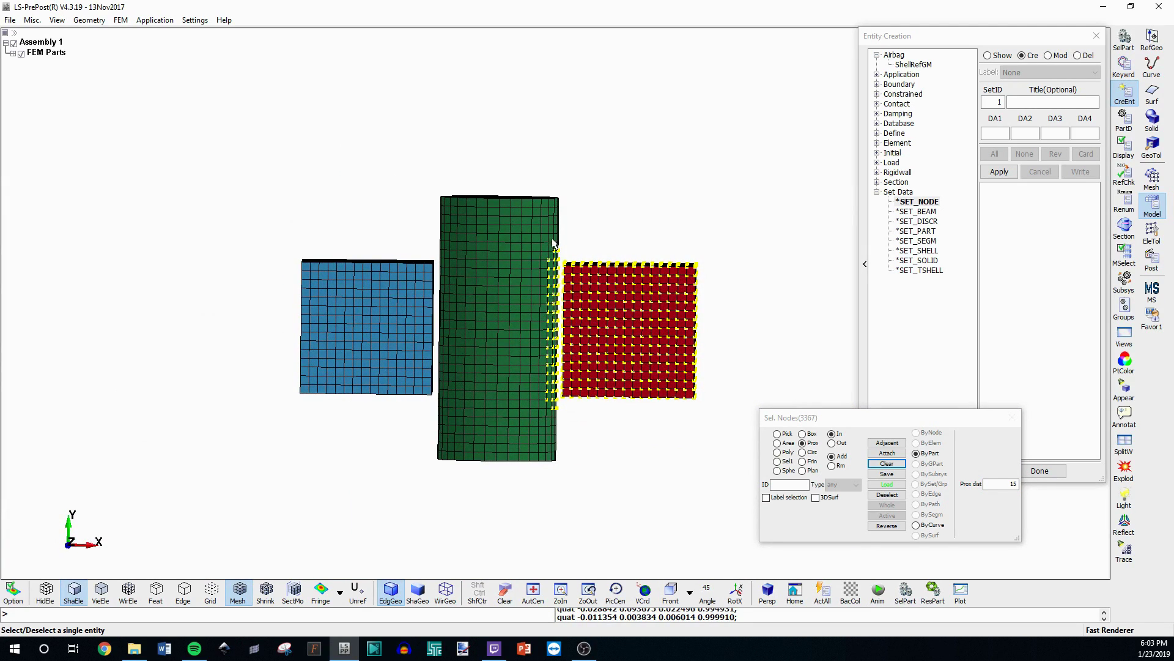
pyautogui.moveTo(545, 422)
pyautogui.keyDown('shift'); pyautogui.mouseDown()
pyautogui.moveTo(505, 309)
pyautogui.moveTo(527, 350)
pyautogui.moveTo(471, 414)
pyautogui.moveTo(469, 453)
pyautogui.mouseUp(); pyautogui.keyUp('shift')
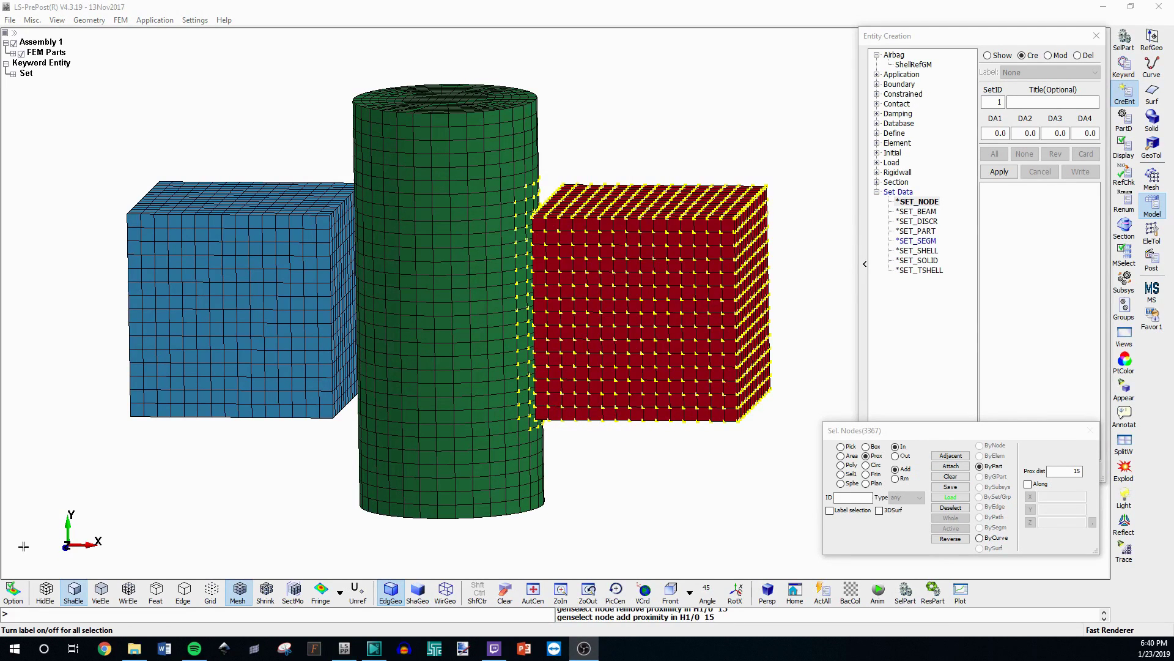
pyautogui.moveTo(529, 438)
pyautogui.keyDown('shift'); pyautogui.mouseDown()
pyautogui.moveTo(553, 365)
pyautogui.moveTo(591, 342)
pyautogui.mouseUp(); pyautogui.keyUp('shift')
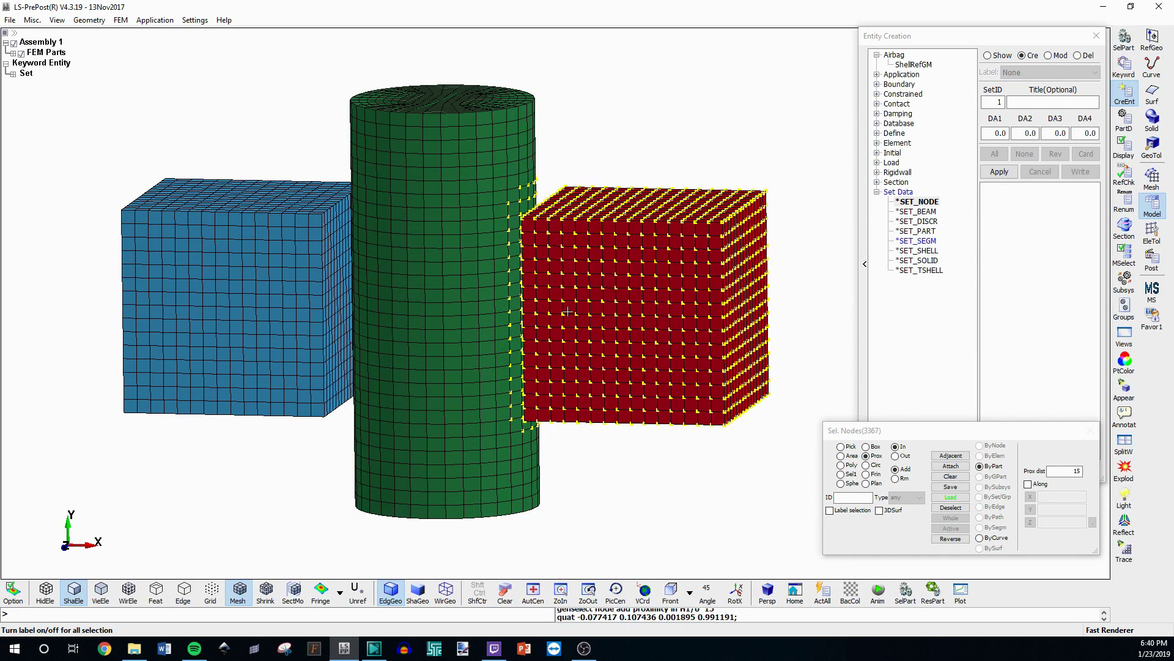
pyautogui.moveTo(567, 312)
pyautogui.keyDown('shift'); pyautogui.mouseDown()
pyautogui.moveTo(522, 343)
pyautogui.moveTo(537, 315)
pyautogui.mouseUp(); pyautogui.keyUp('shift')
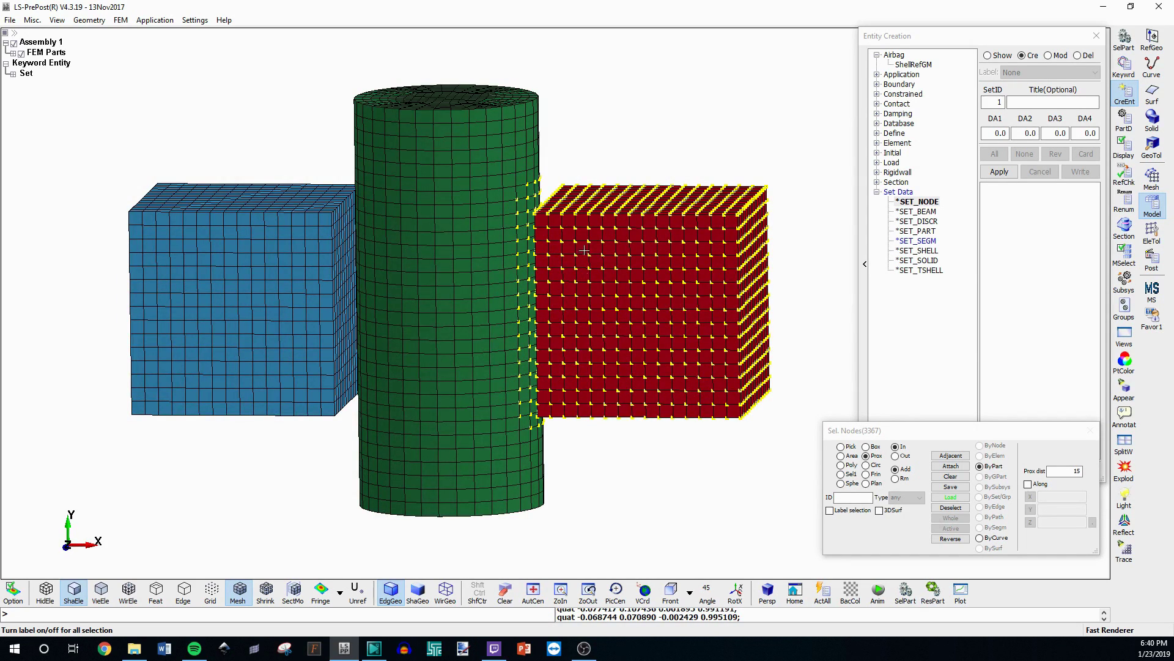
# Remove the red cube's nodes with Rm picks and ByPart, leaving 271 cylinder nodes.
pyautogui.click(841, 446)
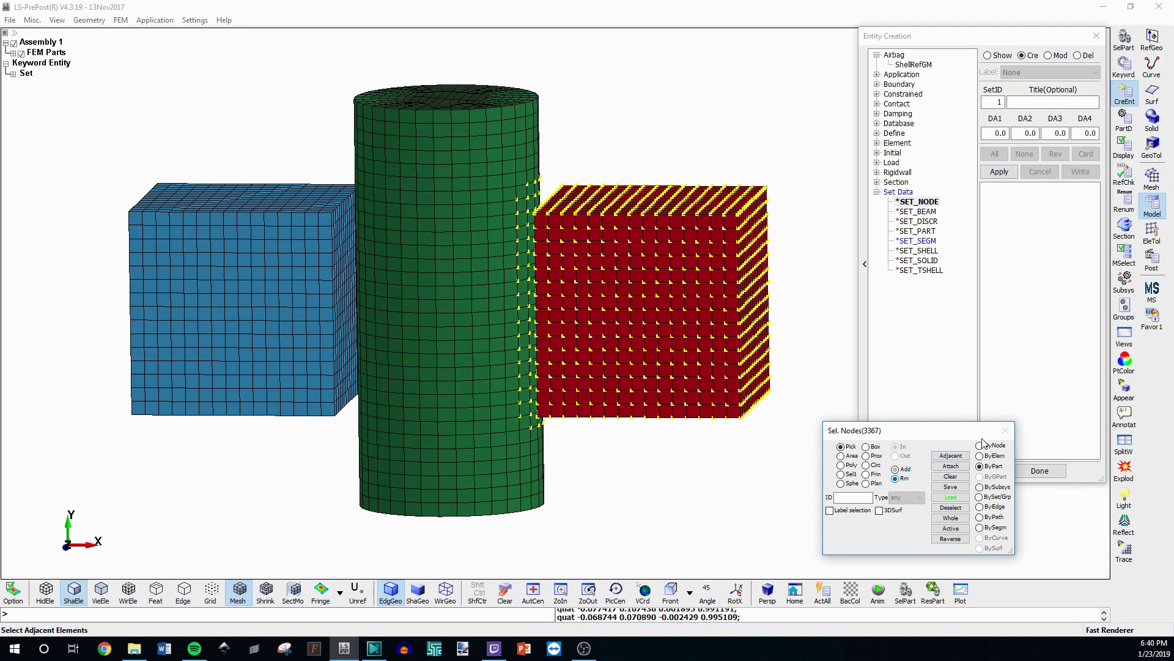
pyautogui.click(979, 445)
pyautogui.click(906, 478)
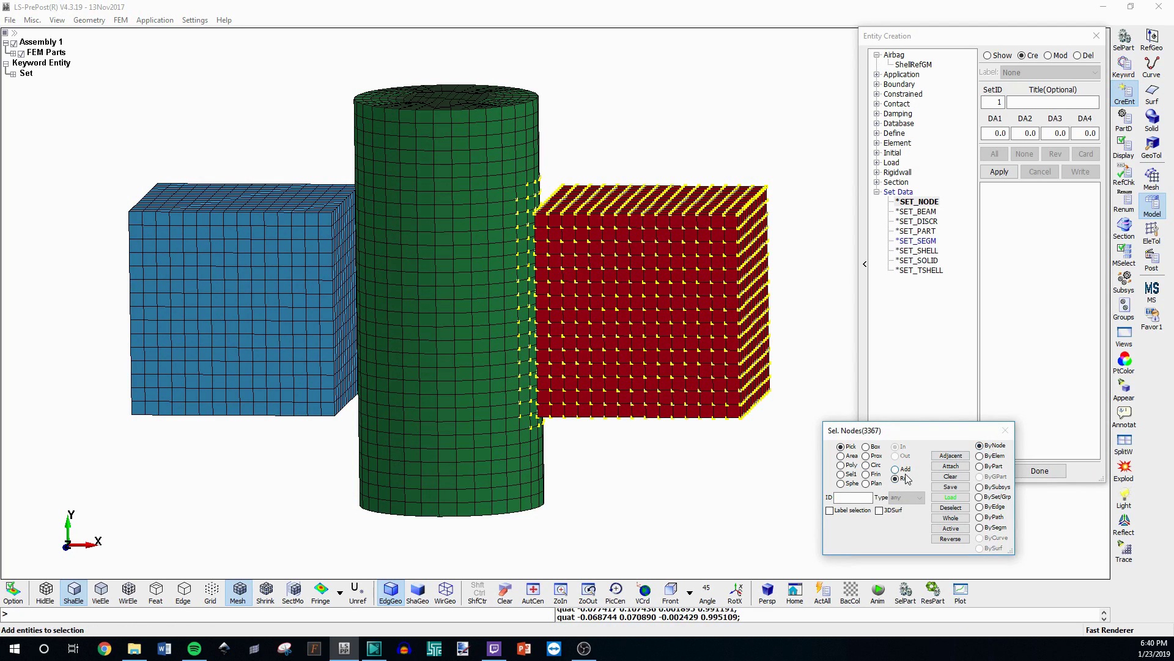
pyautogui.click(643, 284)
pyautogui.keyDown('ctrl'); pyautogui.moveTo(619, 294); pyautogui.dragTo(633, 293); pyautogui.keyUp('ctrl')
pyautogui.click(634, 293)
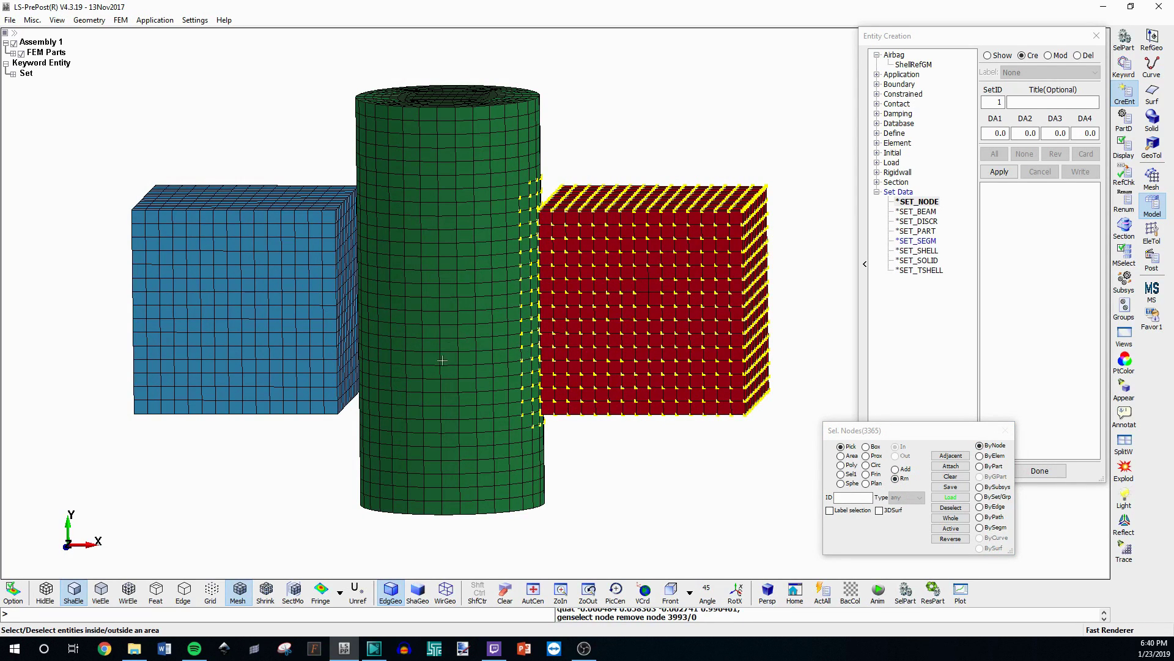
pyautogui.click(980, 467)
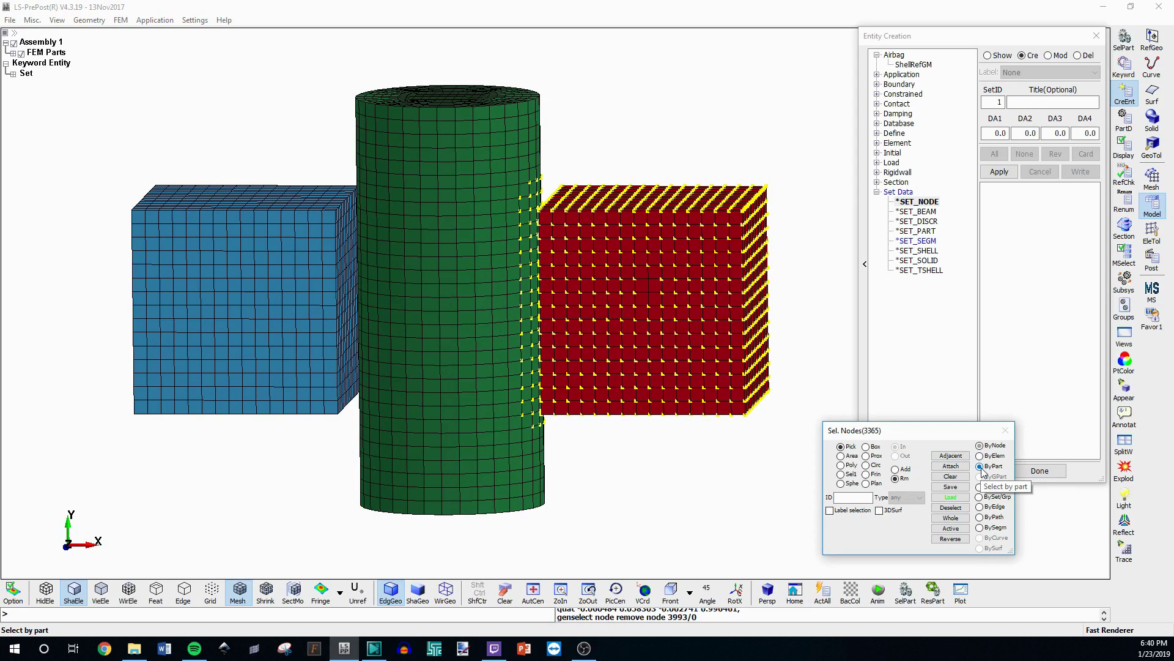
pyautogui.click(679, 272)
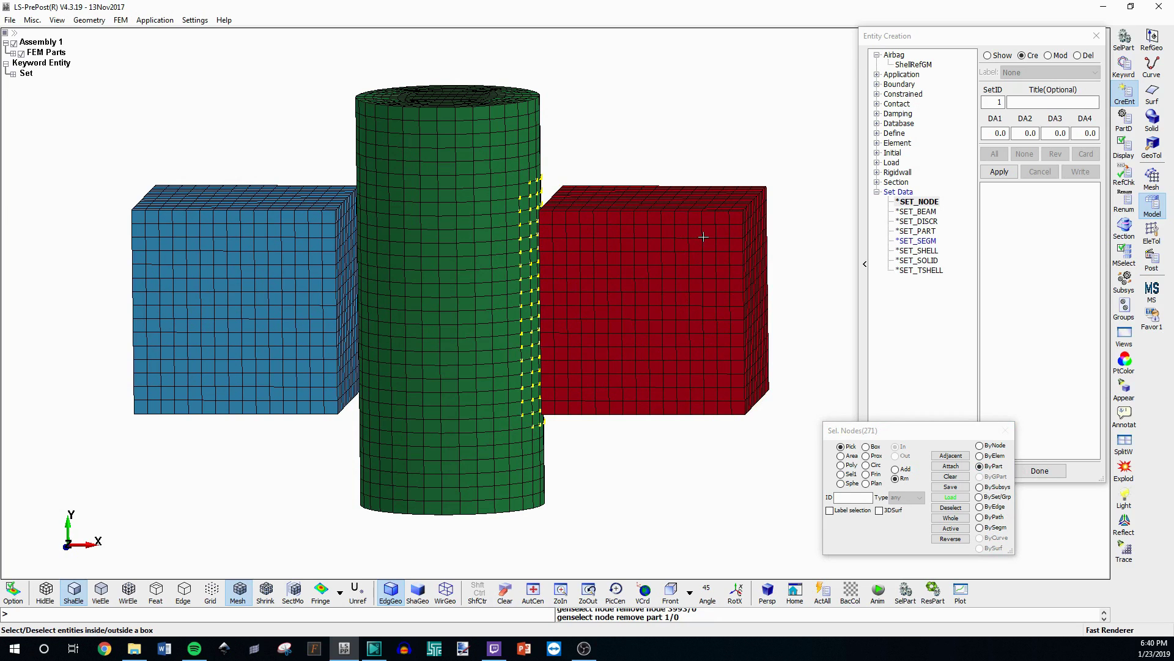
pyautogui.keyDown('ctrl'); pyautogui.moveTo(703, 237); pyautogui.dragTo(644, 257); pyautogui.keyUp('ctrl')
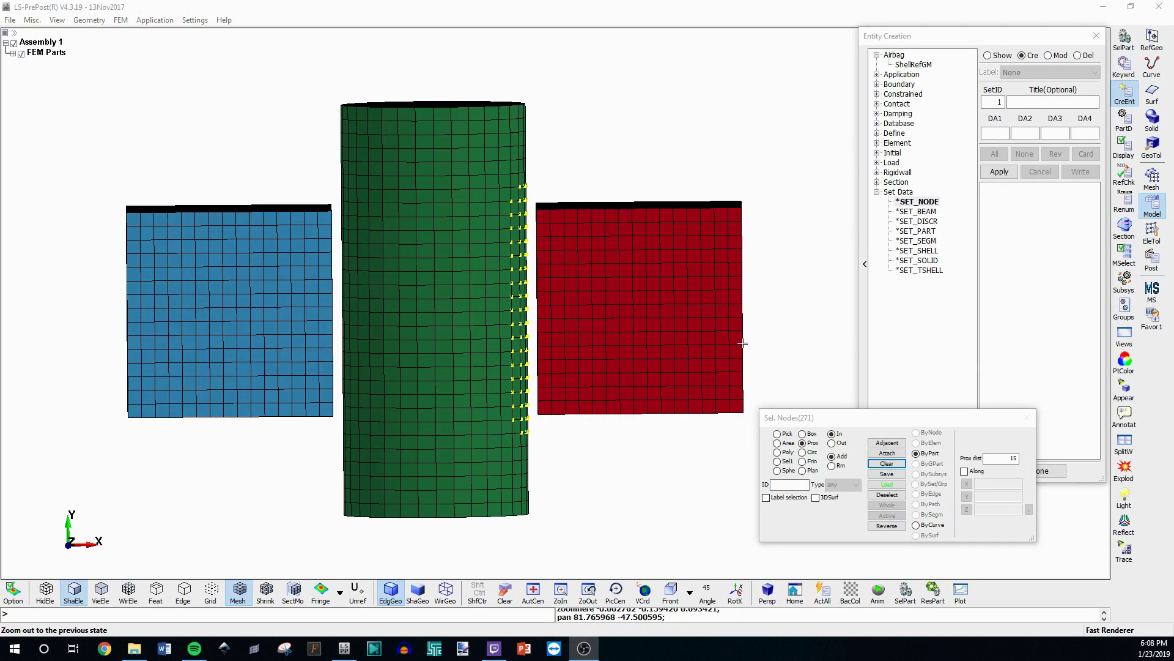
# Save the 271 selected nodes to Buffer3 and clear the selection.
pyautogui.click(886, 475)
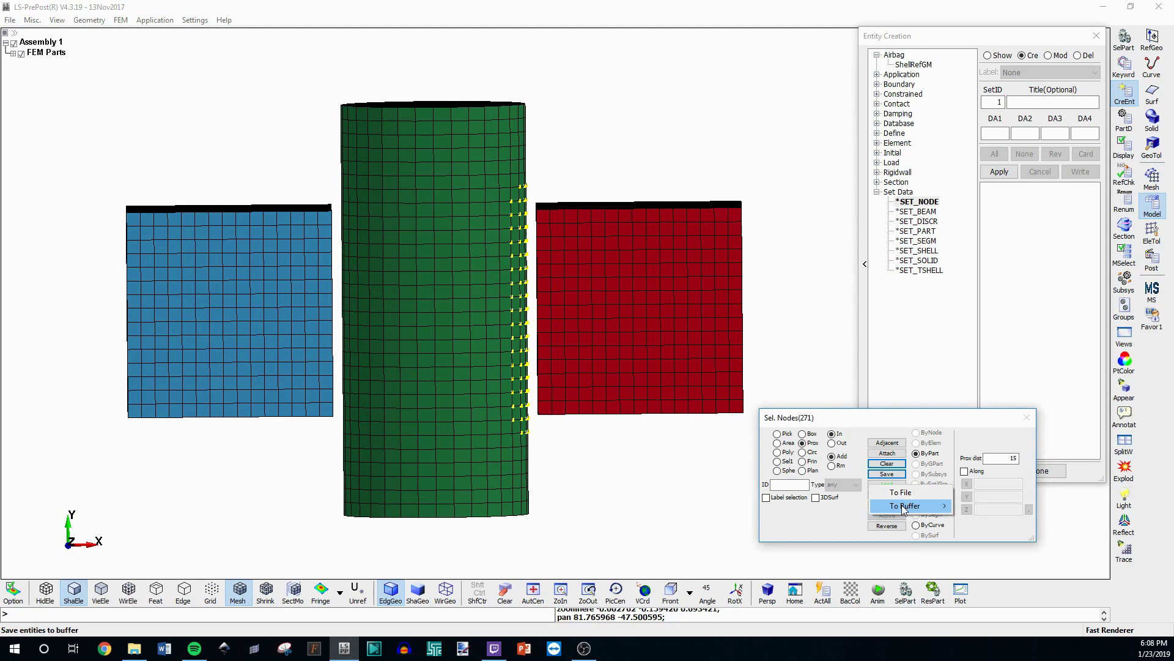
pyautogui.moveTo(917, 506)
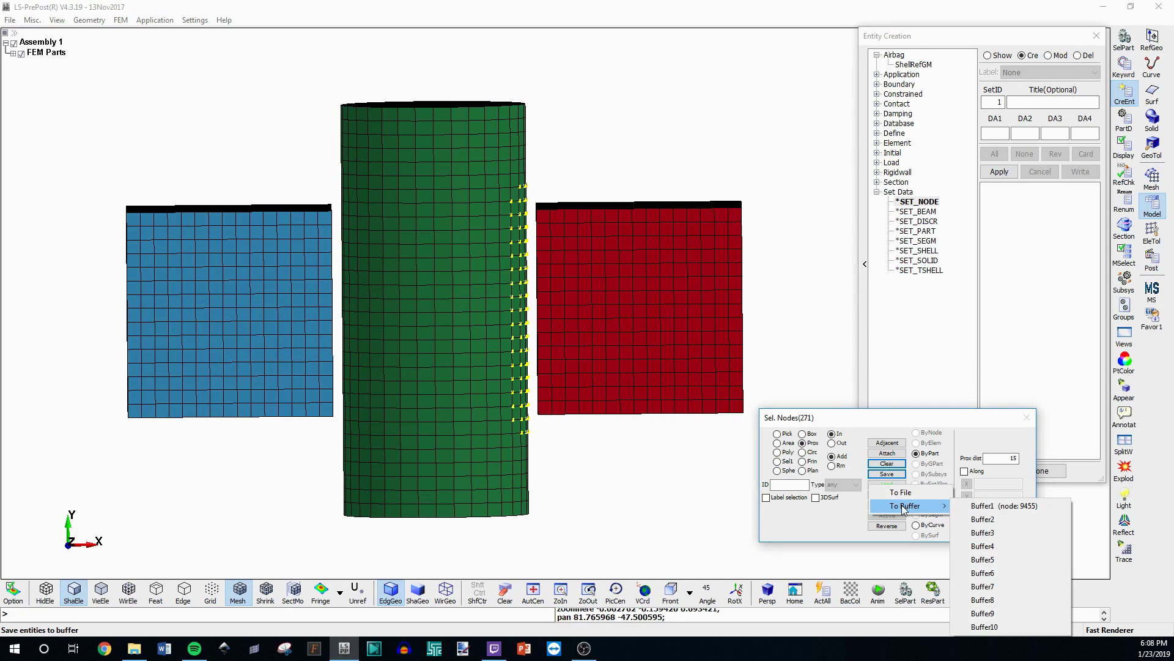
pyautogui.click(991, 521)
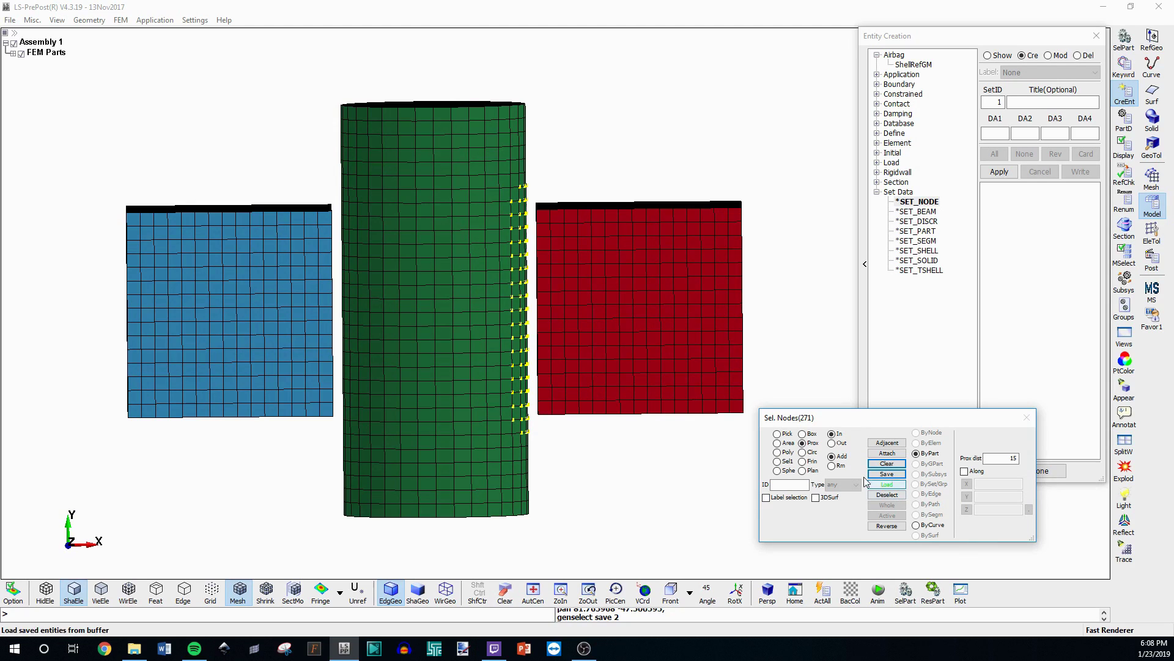
pyautogui.click(887, 463)
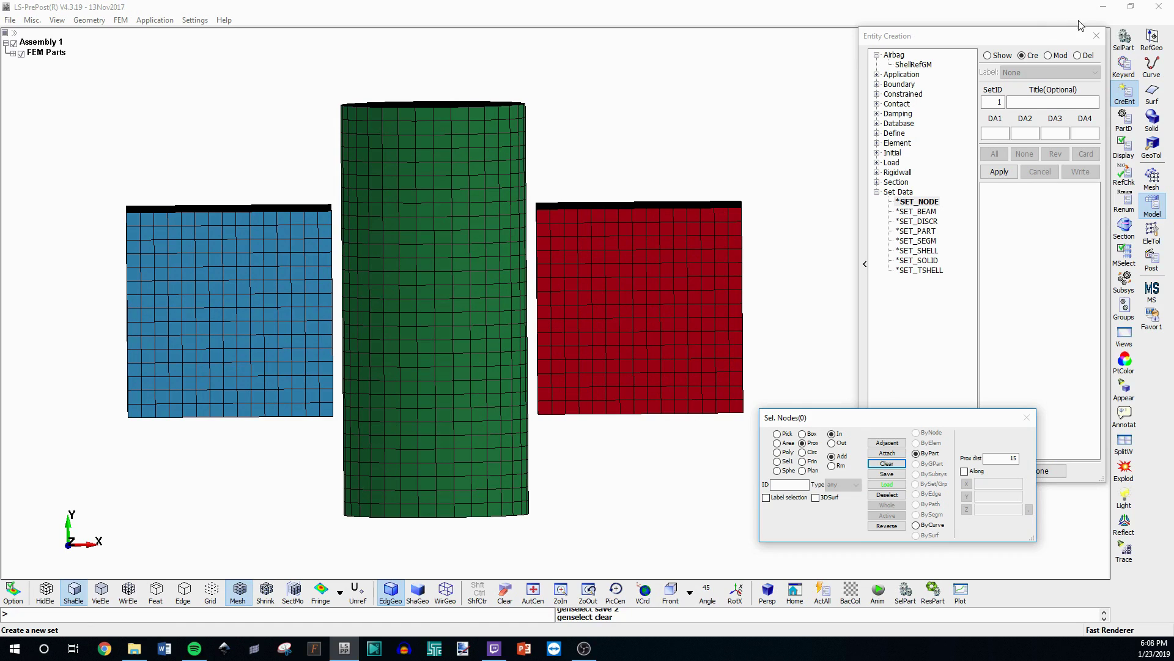
# Reopen CreEnt for the node set and load the nodes back from Buffer3.
pyautogui.click(1096, 35)
pyautogui.click(1129, 95)
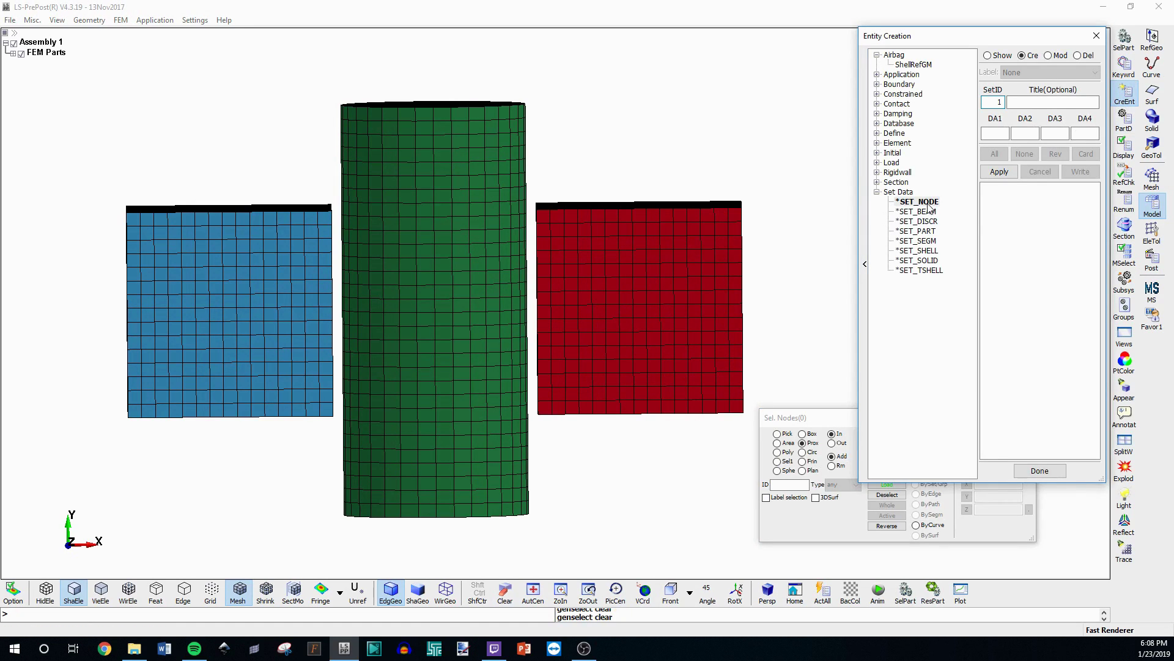
pyautogui.click(822, 419)
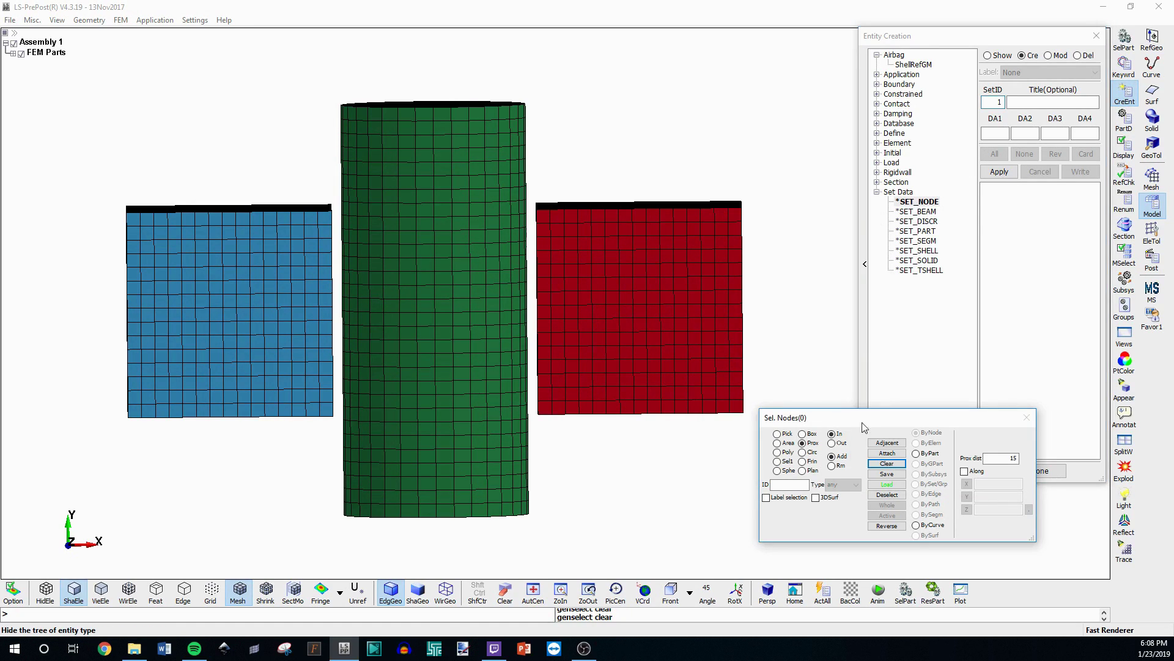
pyautogui.click(885, 486)
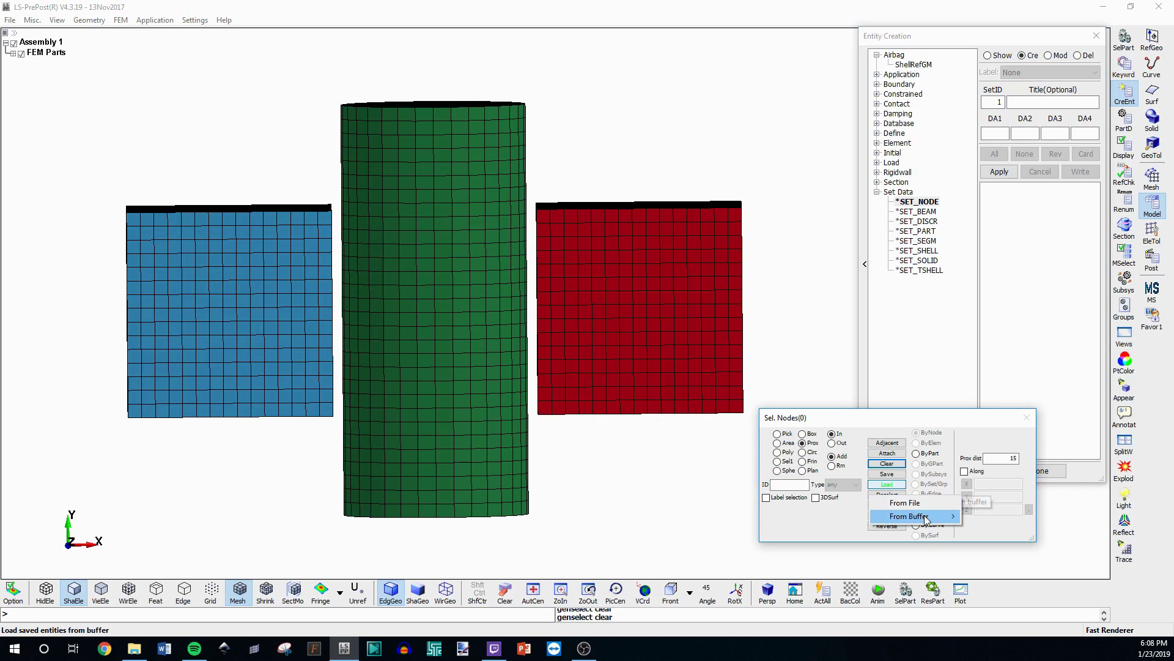
pyautogui.moveTo(924, 516)
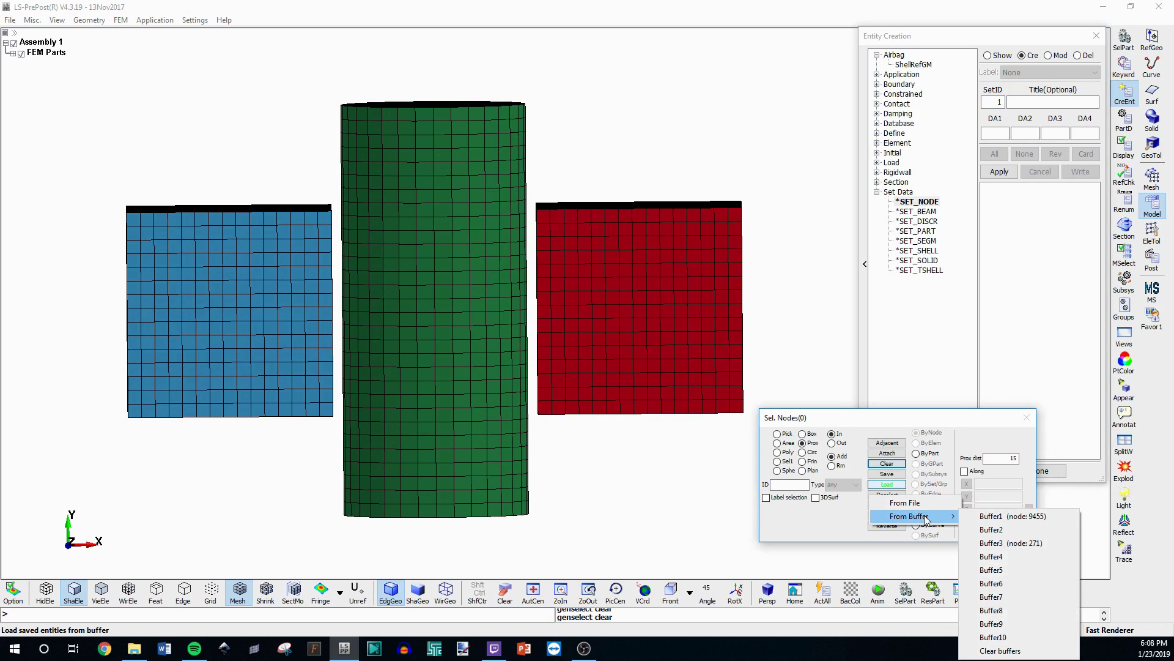
pyautogui.click(1005, 543)
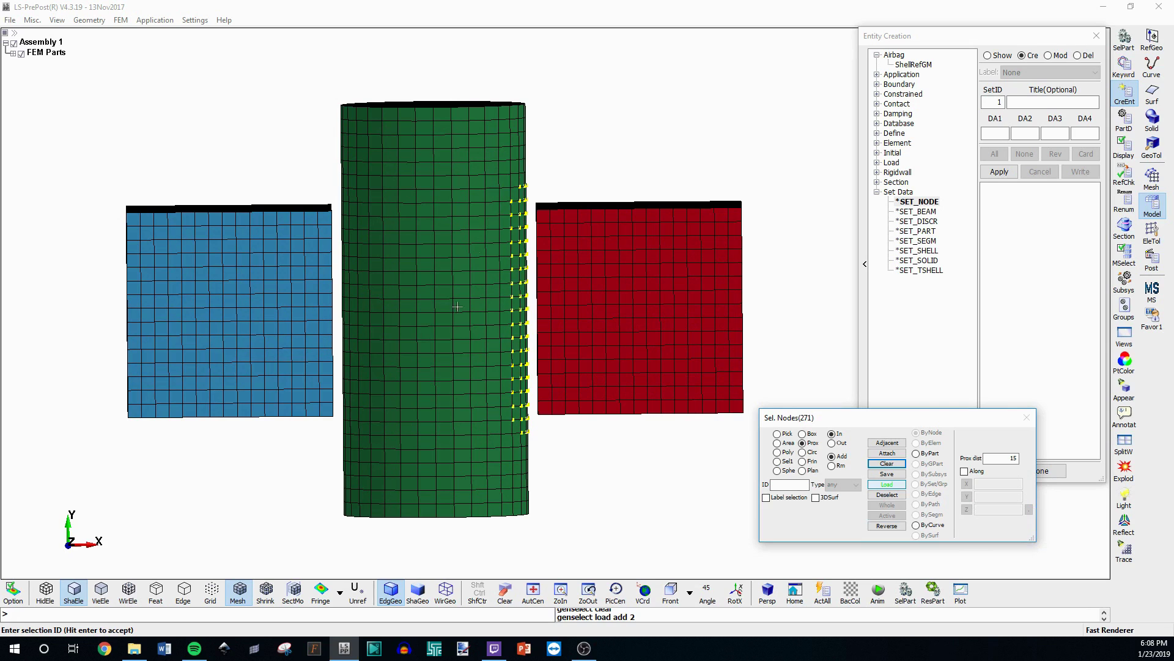
# After checking the cylinder's top, clear and reload the 271 nodes from Buffer3 once more.
pyautogui.moveTo(499, 264)
pyautogui.keyDown('ctrl'); pyautogui.mouseDown()
pyautogui.moveTo(506, 257)
pyautogui.moveTo(449, 262)
pyautogui.moveTo(496, 271)
pyautogui.mouseUp(); pyautogui.keyUp('ctrl')
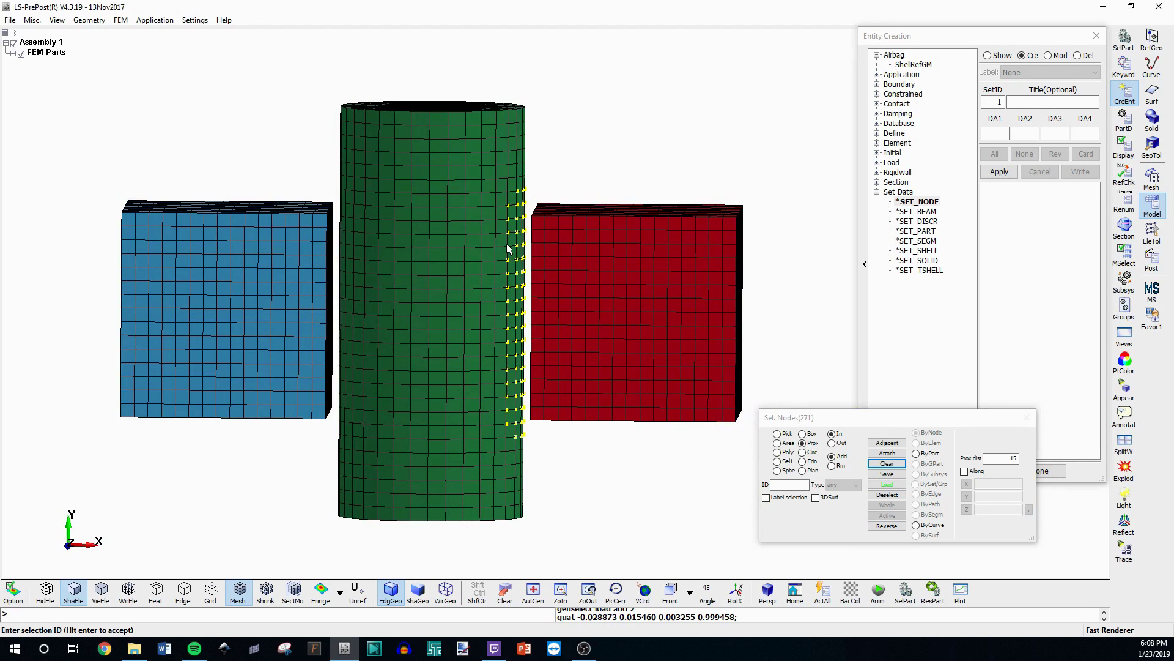
pyautogui.moveTo(525, 233)
pyautogui.keyDown('ctrl'); pyautogui.mouseDown()
pyautogui.moveTo(655, 251)
pyautogui.moveTo(508, 387)
pyautogui.moveTo(480, 448)
pyautogui.mouseUp(); pyautogui.keyUp('ctrl')
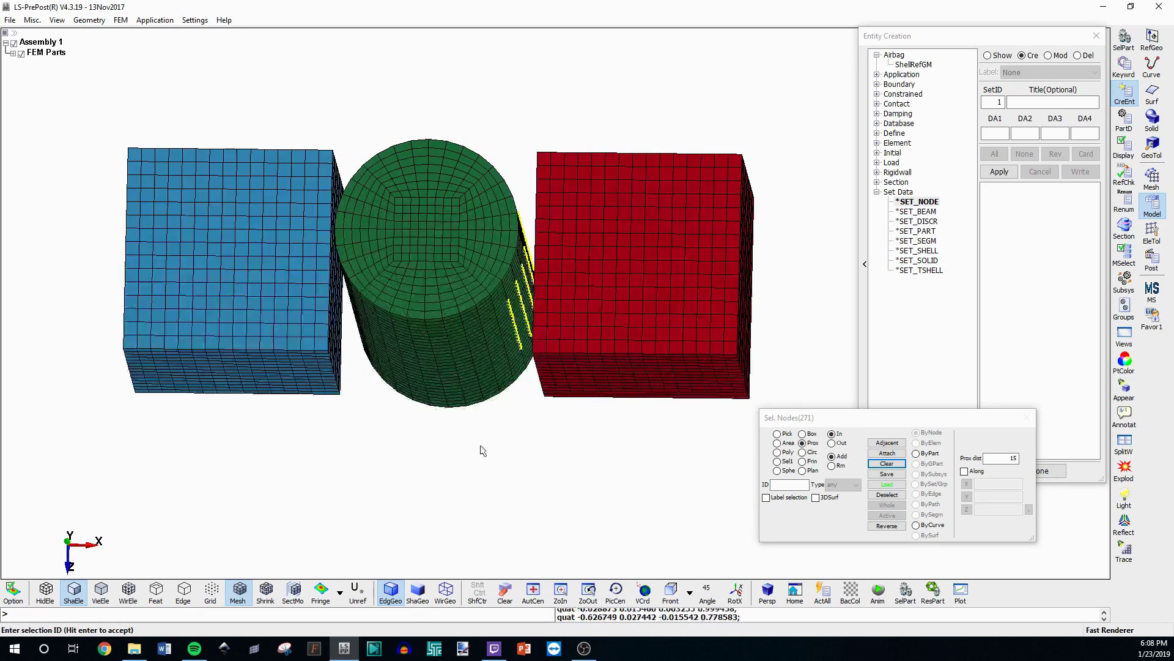
pyautogui.keyDown('ctrl'); pyautogui.moveTo(433, 252); pyautogui.dragTo(531, 255); pyautogui.keyUp('ctrl')
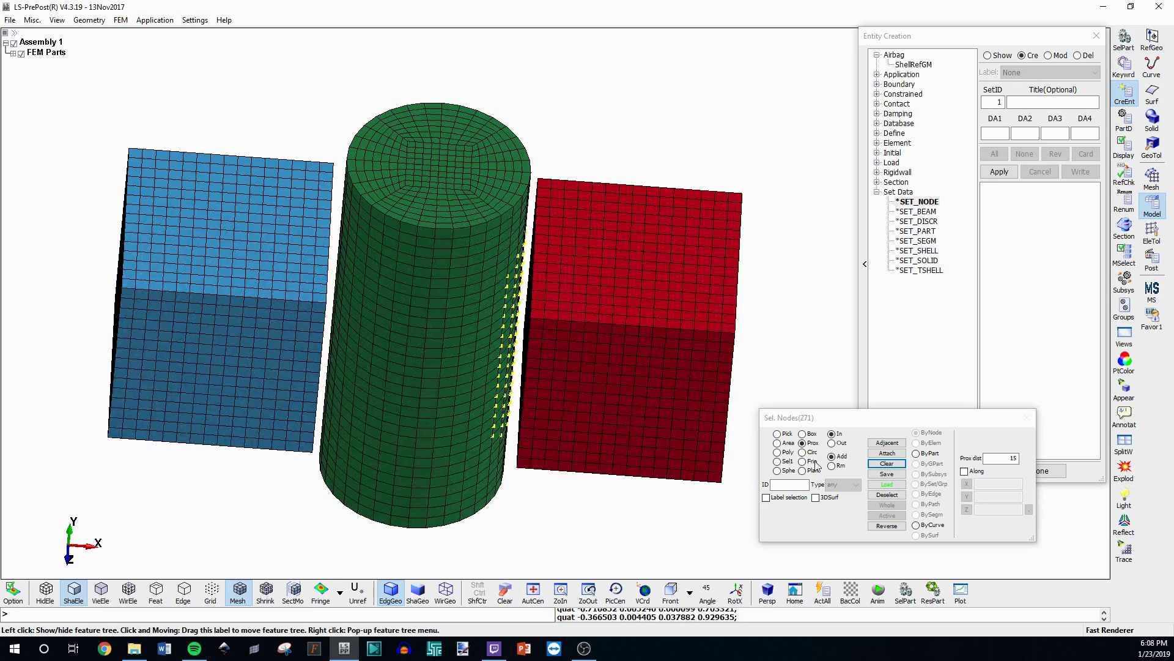
pyautogui.click(887, 463)
pyautogui.moveTo(703, 391)
pyautogui.keyDown('ctrl'); pyautogui.mouseDown()
pyautogui.moveTo(663, 372)
pyautogui.moveTo(761, 333)
pyautogui.moveTo(862, 383)
pyautogui.mouseUp(); pyautogui.keyUp('ctrl')
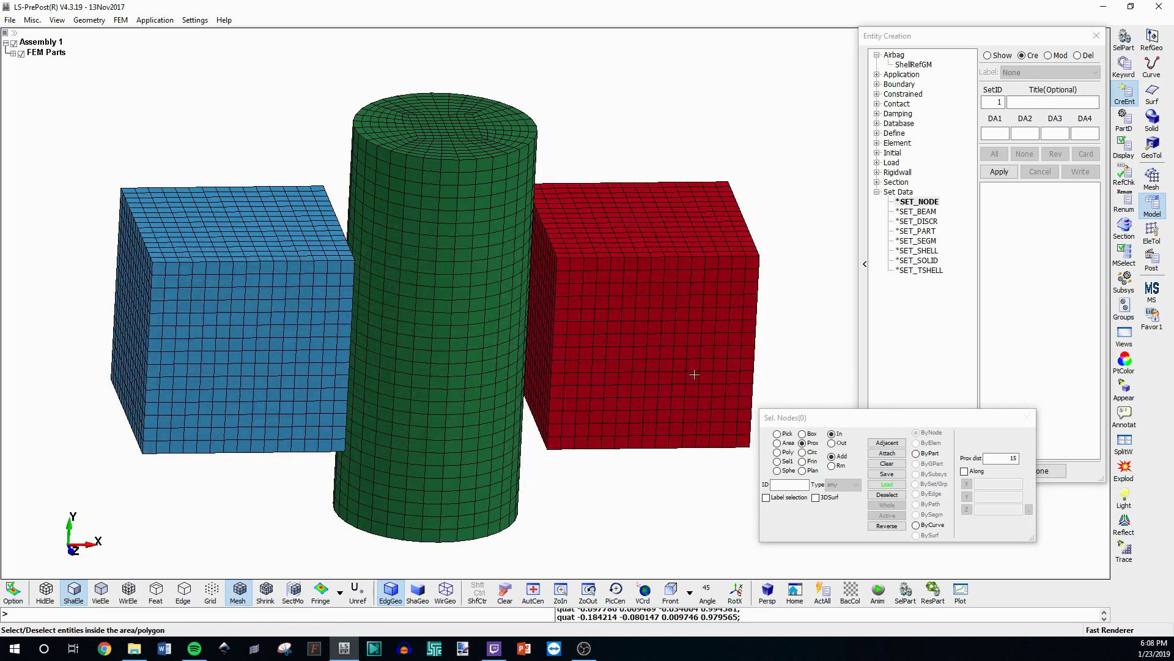
pyautogui.click(887, 484)
pyautogui.moveTo(936, 515)
pyautogui.click(991, 542)
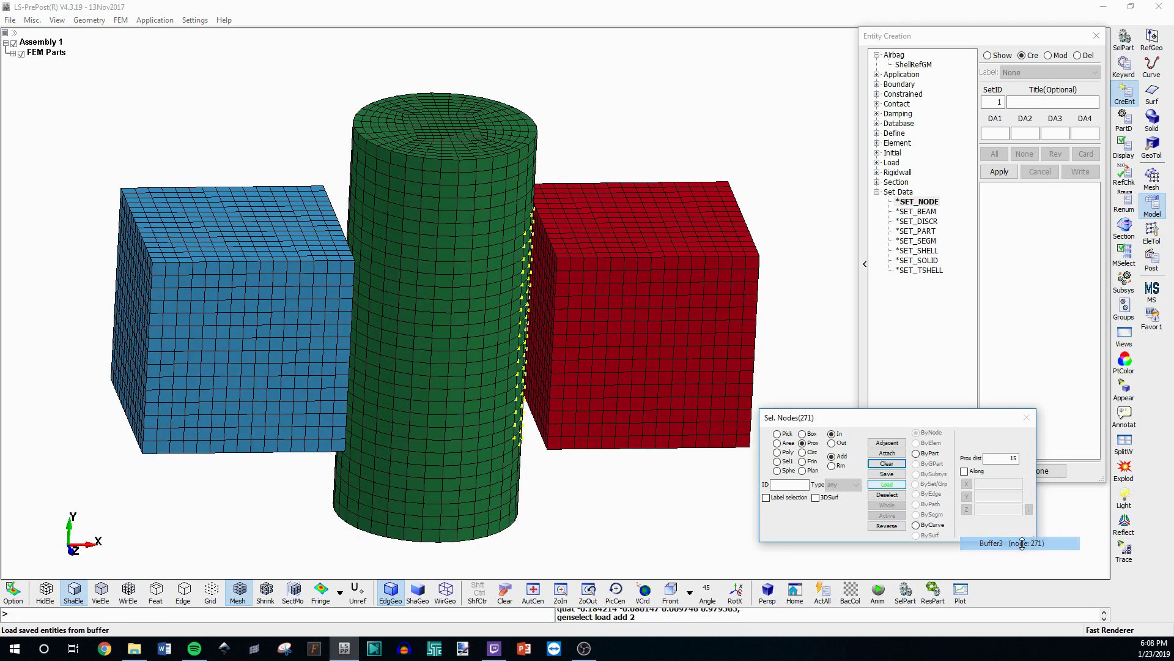
pyautogui.keyDown('ctrl'); pyautogui.click(586, 329); pyautogui.keyUp('ctrl')
# Create node set 1 from the 271 selected cylinder nodes and display only that set.
pyautogui.click(994, 102)
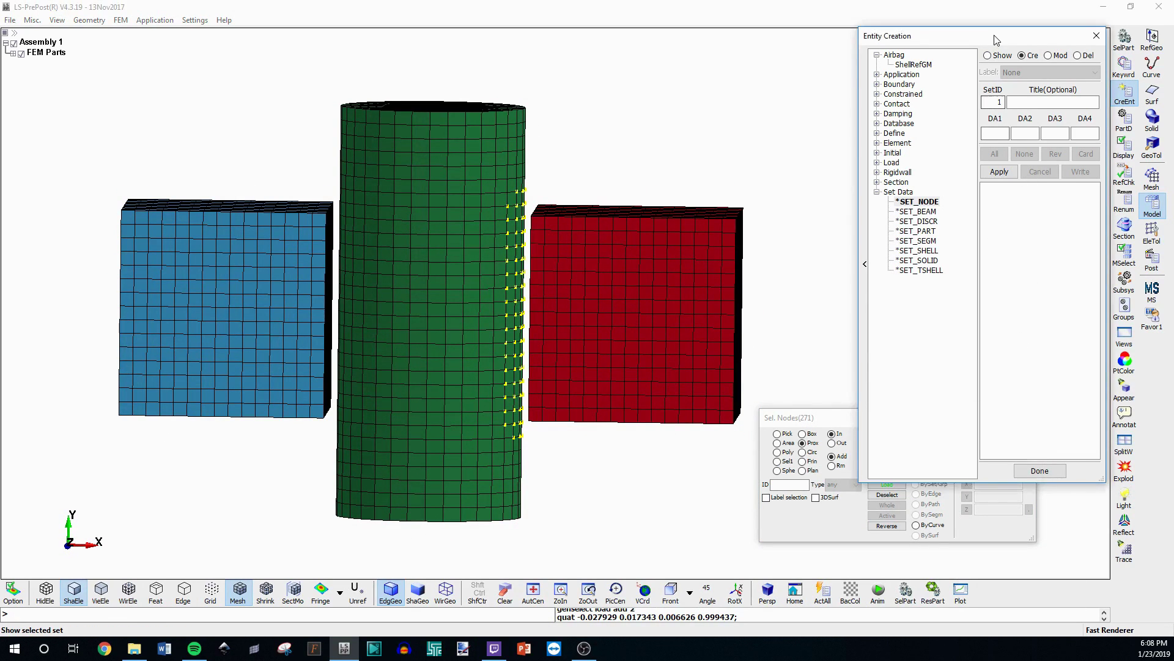
pyautogui.click(999, 172)
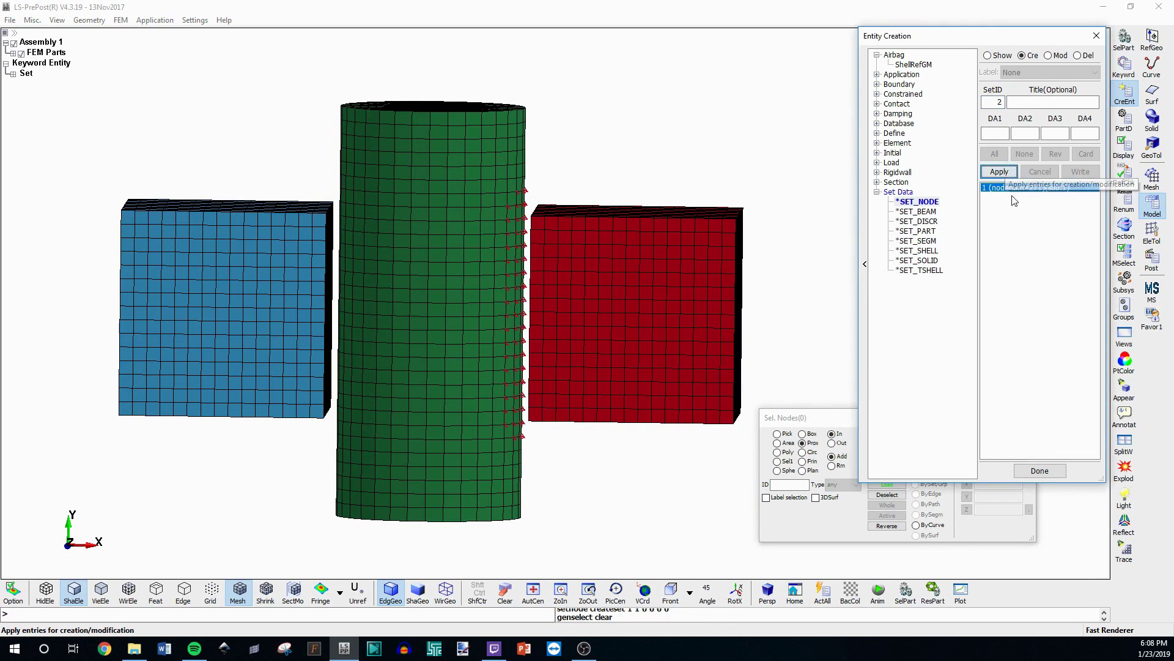
pyautogui.moveTo(648, 172)
pyautogui.keyDown('ctrl'); pyautogui.mouseDown()
pyautogui.moveTo(537, 189)
pyautogui.moveTo(342, 247)
pyautogui.mouseUp(); pyautogui.keyUp('ctrl')
pyautogui.click(987, 55)
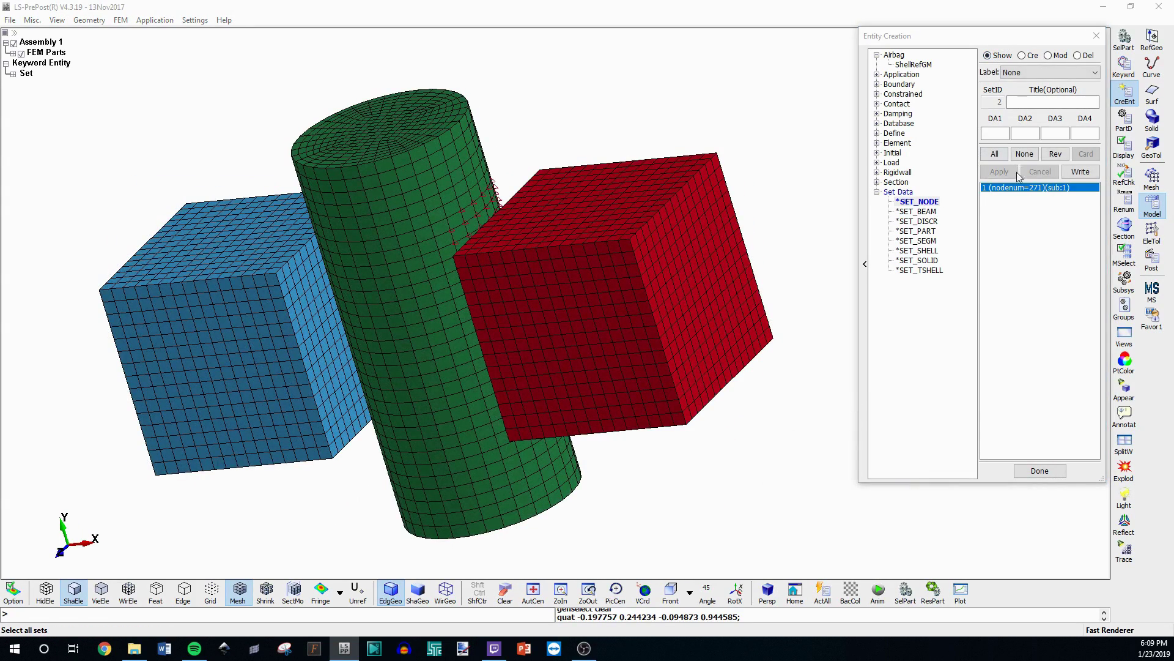
pyautogui.click(1025, 153)
pyautogui.click(1013, 189)
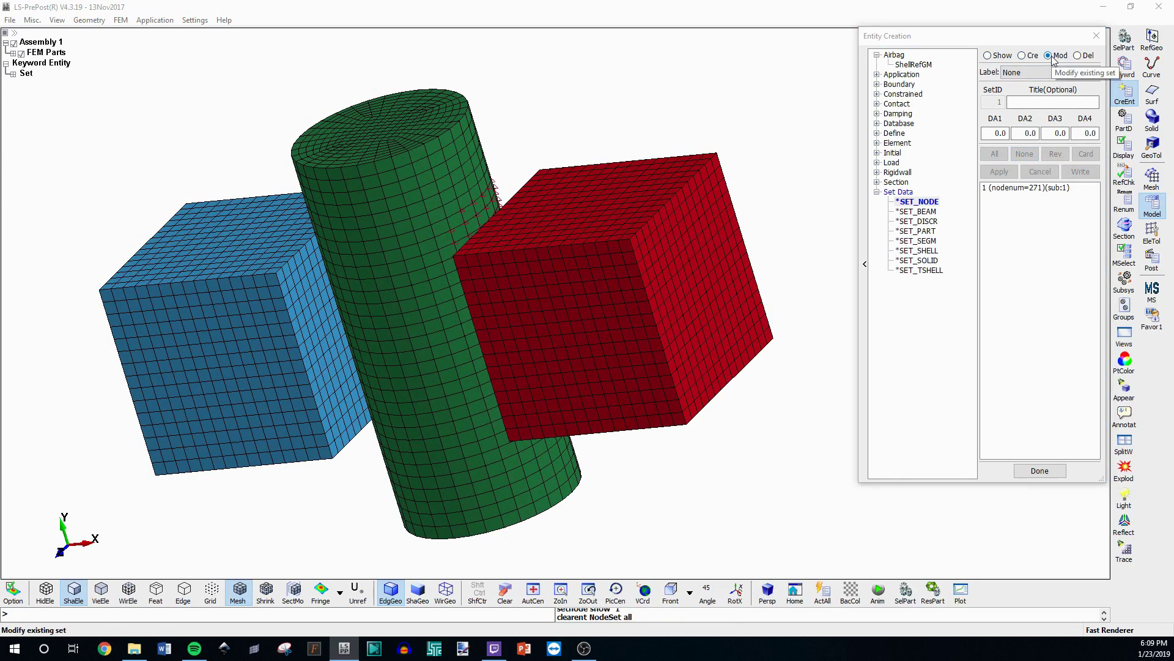
pyautogui.click(1000, 56)
pyautogui.click(1005, 189)
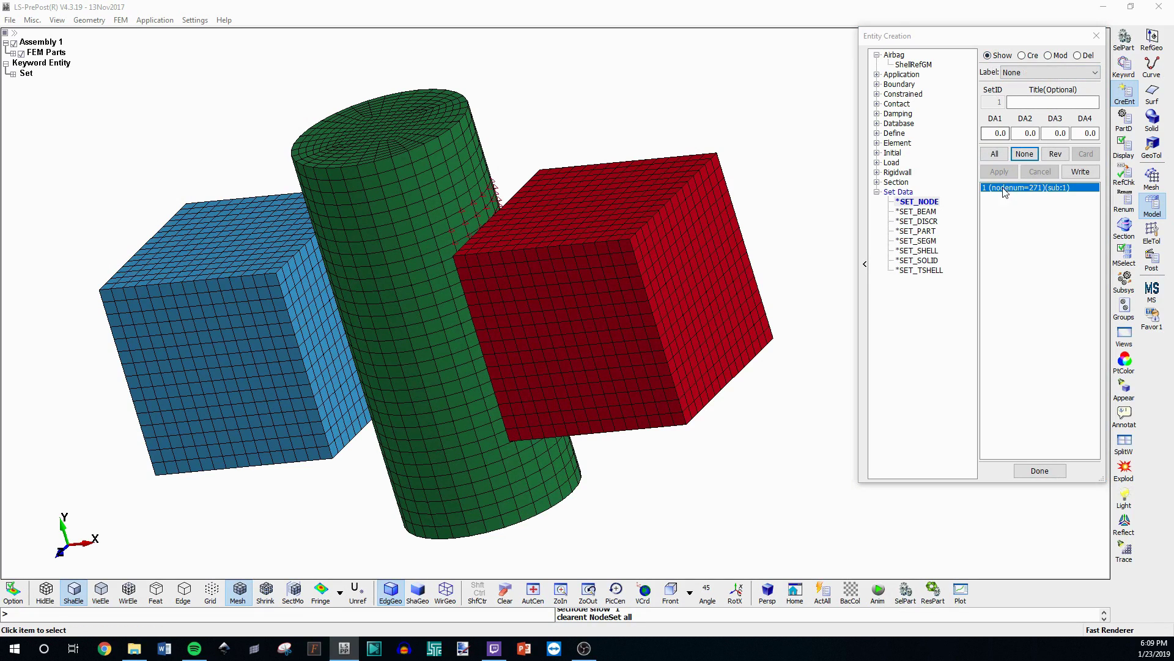
# Trim node set 1 to 262 nodes by removing nodes with an area selection.
pyautogui.click(1058, 56)
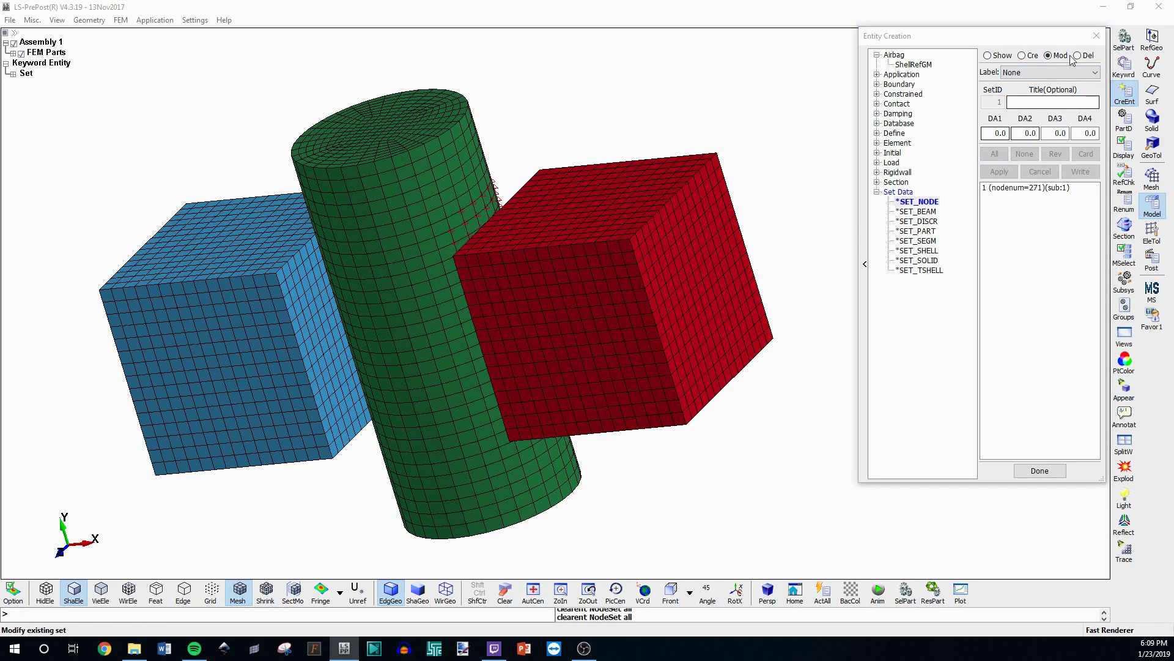
pyautogui.click(1009, 188)
pyautogui.keyDown('shift'); pyautogui.moveTo(524, 207); pyautogui.dragTo(754, 417); pyautogui.keyUp('shift')
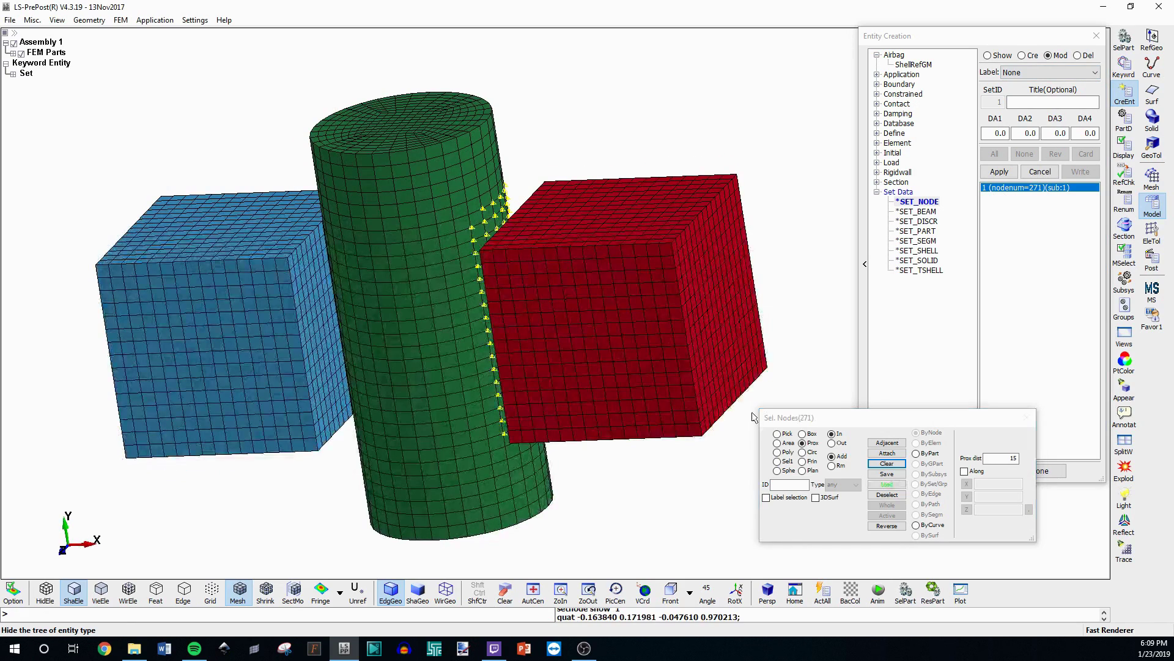
pyautogui.click(776, 443)
pyautogui.keyDown('shift'); pyautogui.moveTo(477, 383); pyautogui.dragTo(487, 193); pyautogui.keyUp('shift')
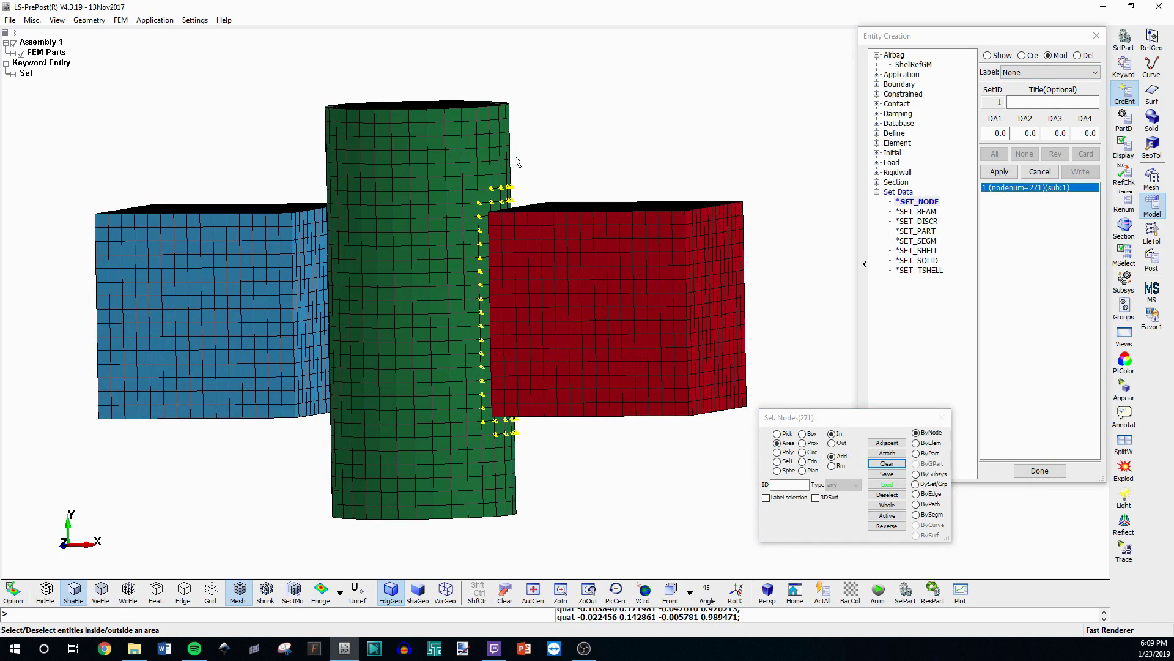
pyautogui.click(999, 171)
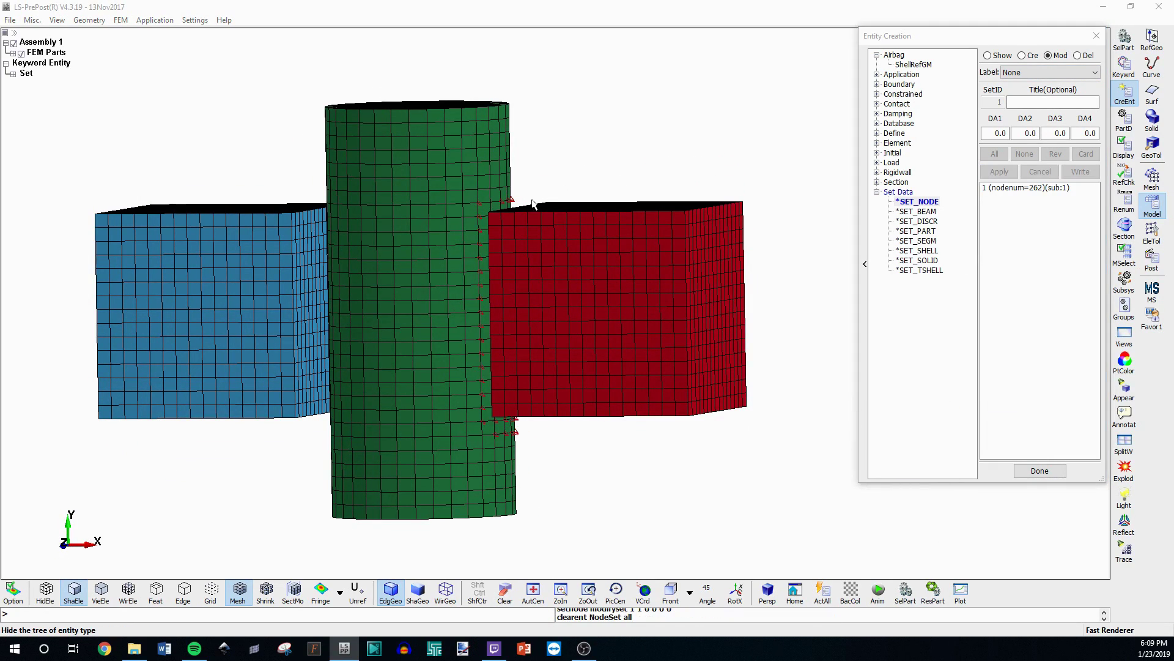
pyautogui.keyDown('shift'); pyautogui.moveTo(532, 204); pyautogui.dragTo(553, 236); pyautogui.keyUp('shift')
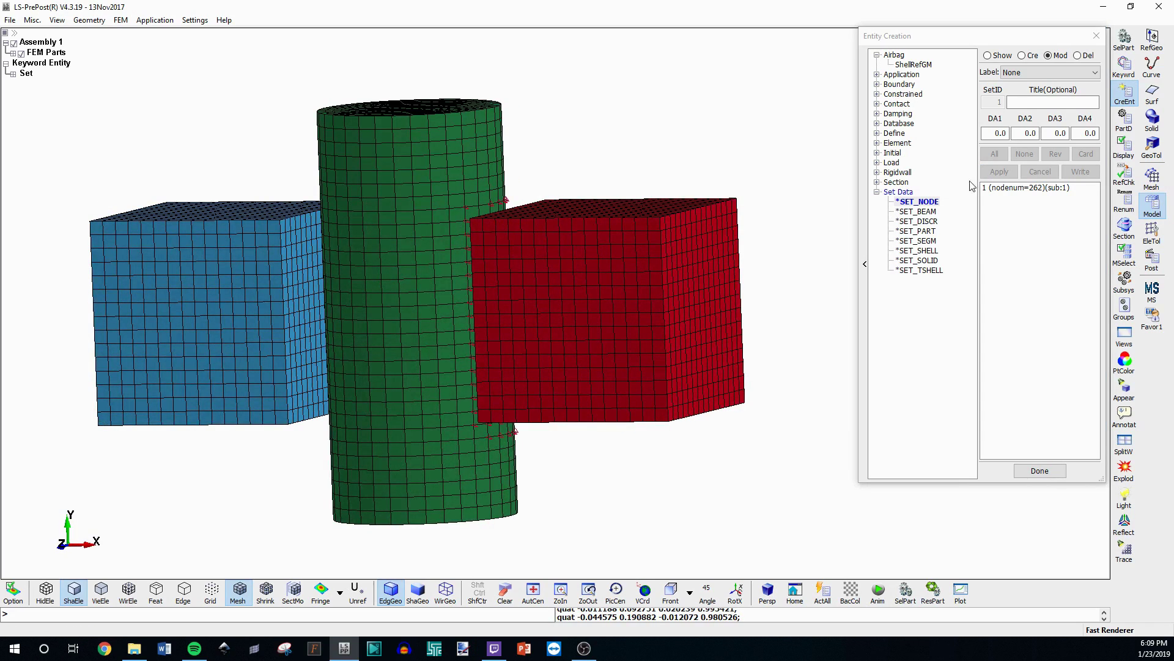
# Add four more cylinder nodes to node set 1, bringing it to 266 nodes.
pyautogui.click(1003, 187)
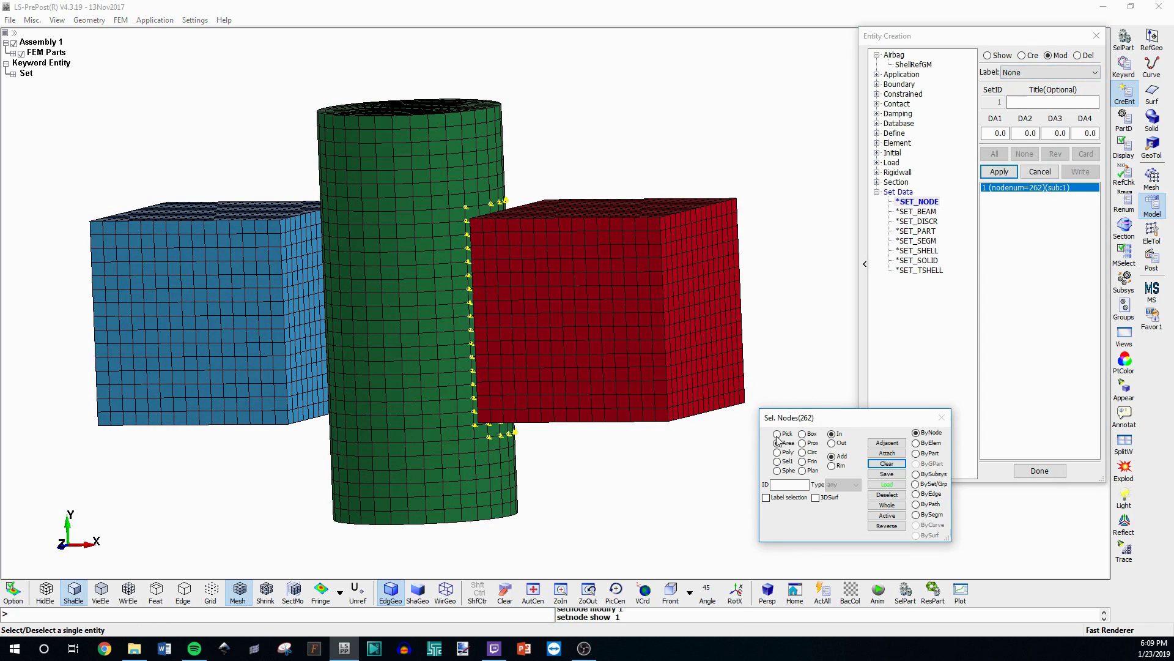
pyautogui.click(776, 433)
pyautogui.click(454, 318)
pyautogui.click(416, 264)
pyautogui.click(380, 265)
pyautogui.click(399, 306)
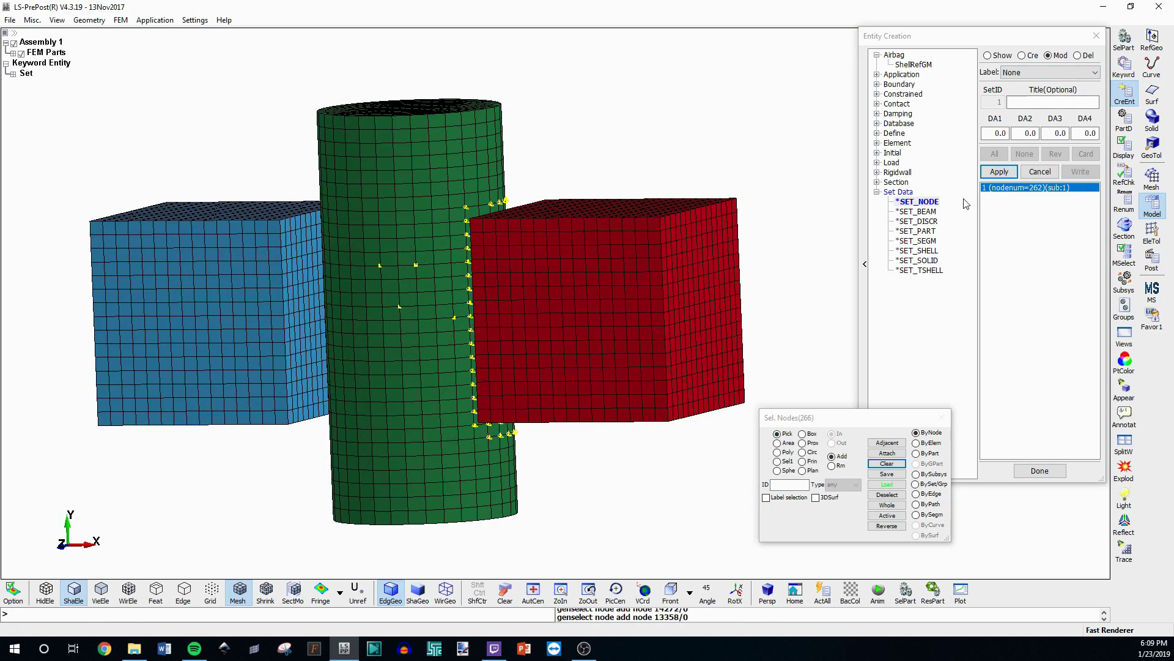
pyautogui.click(998, 171)
pyautogui.keyDown('shift'); pyautogui.moveTo(611, 342); pyautogui.dragTo(596, 407); pyautogui.keyUp('shift')
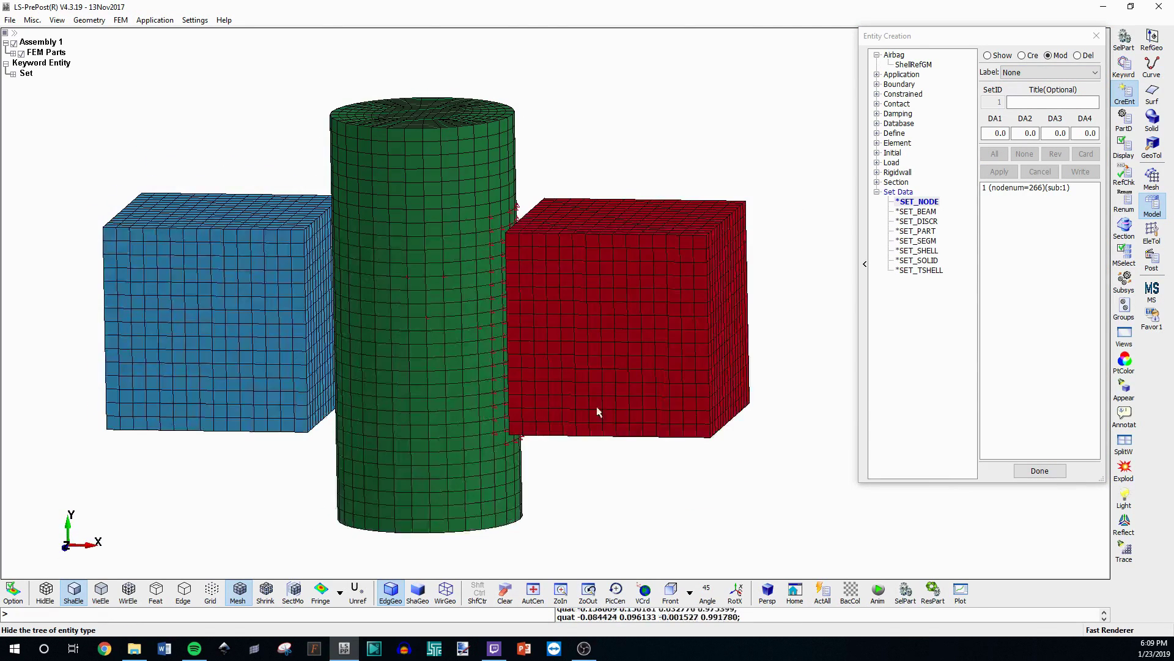
pyautogui.click(987, 55)
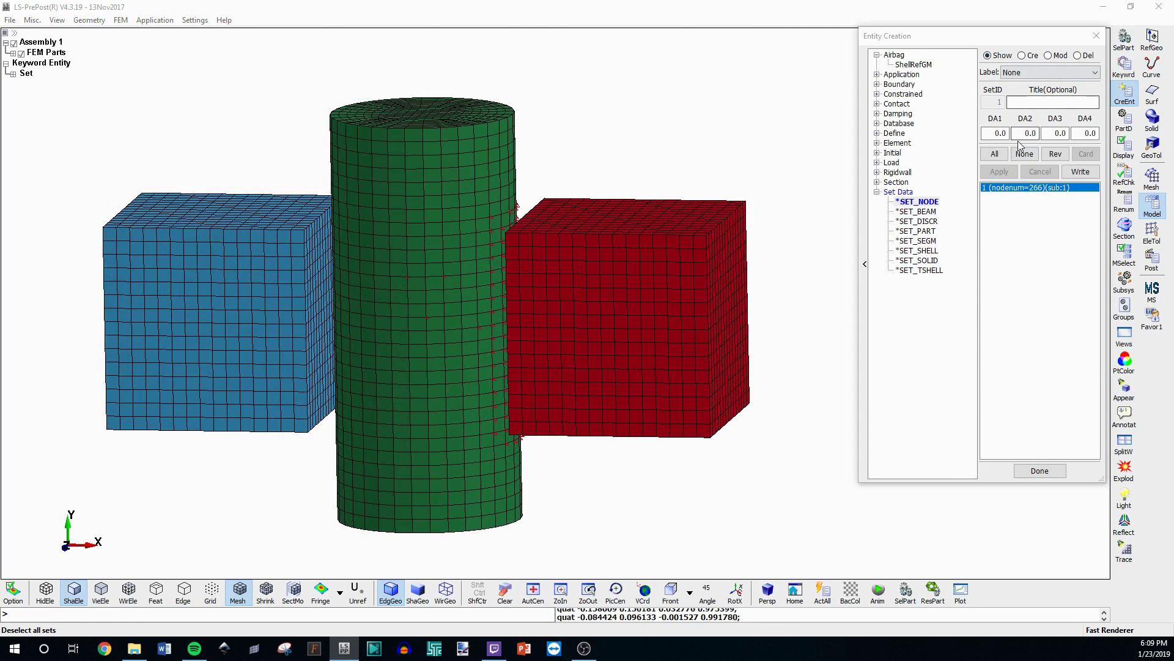
# Hide the node sets and create segment set 1 from cylinder faces picked with propagation.
pyautogui.click(1024, 154)
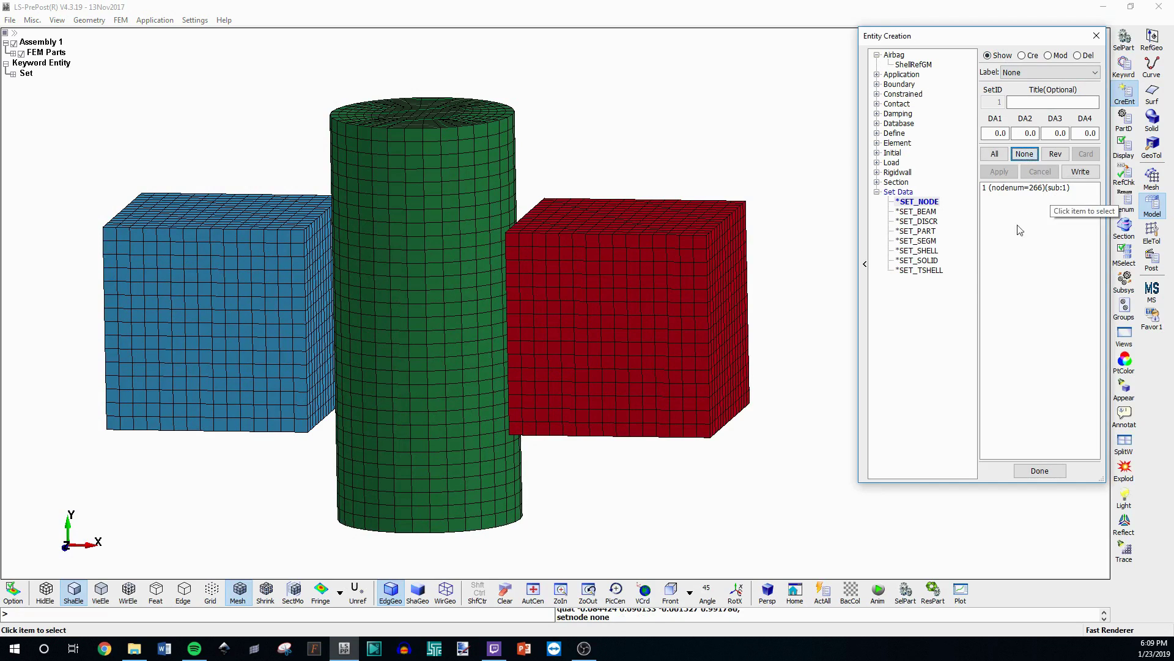
pyautogui.click(919, 242)
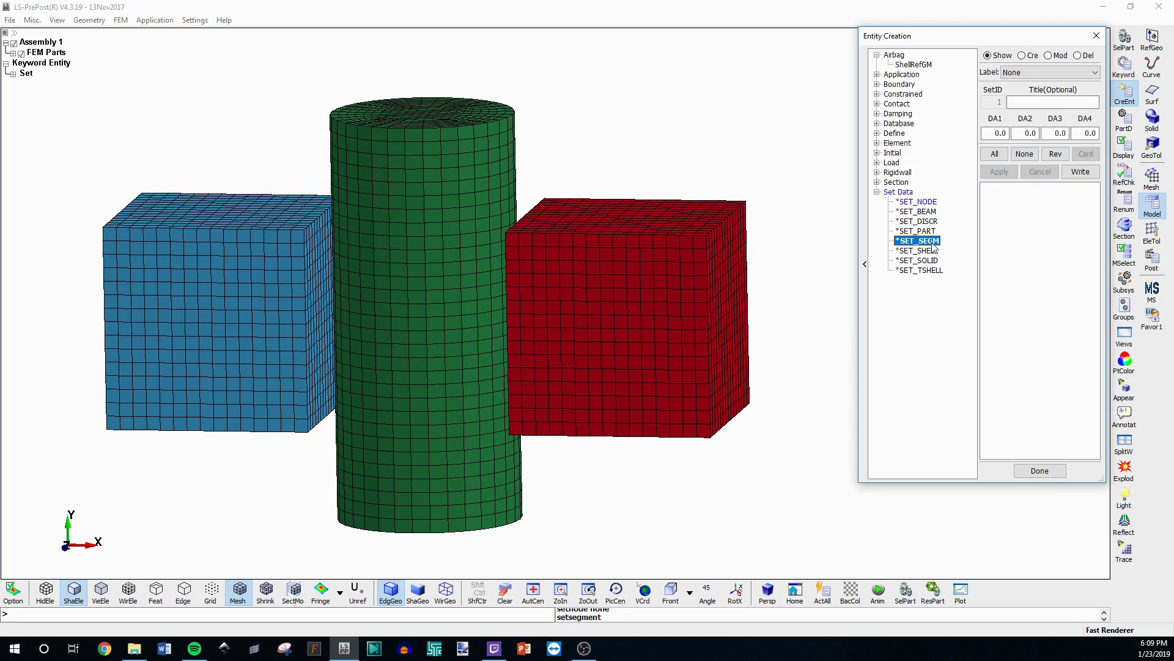
pyautogui.click(1032, 59)
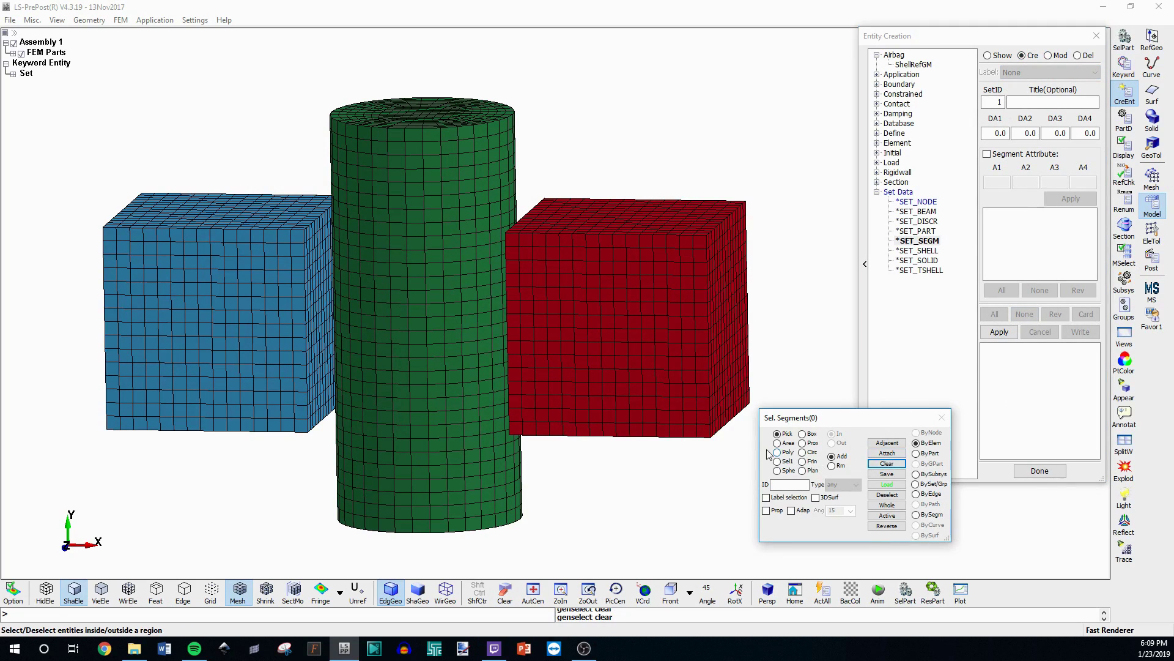
pyautogui.click(766, 510)
pyautogui.click(382, 326)
pyautogui.moveTo(382, 325)
pyautogui.keyDown('ctrl'); pyautogui.mouseDown()
pyautogui.moveTo(506, 435)
pyautogui.moveTo(483, 459)
pyautogui.moveTo(732, 425)
pyautogui.moveTo(774, 483)
pyautogui.mouseUp(); pyautogui.keyUp('ctrl')
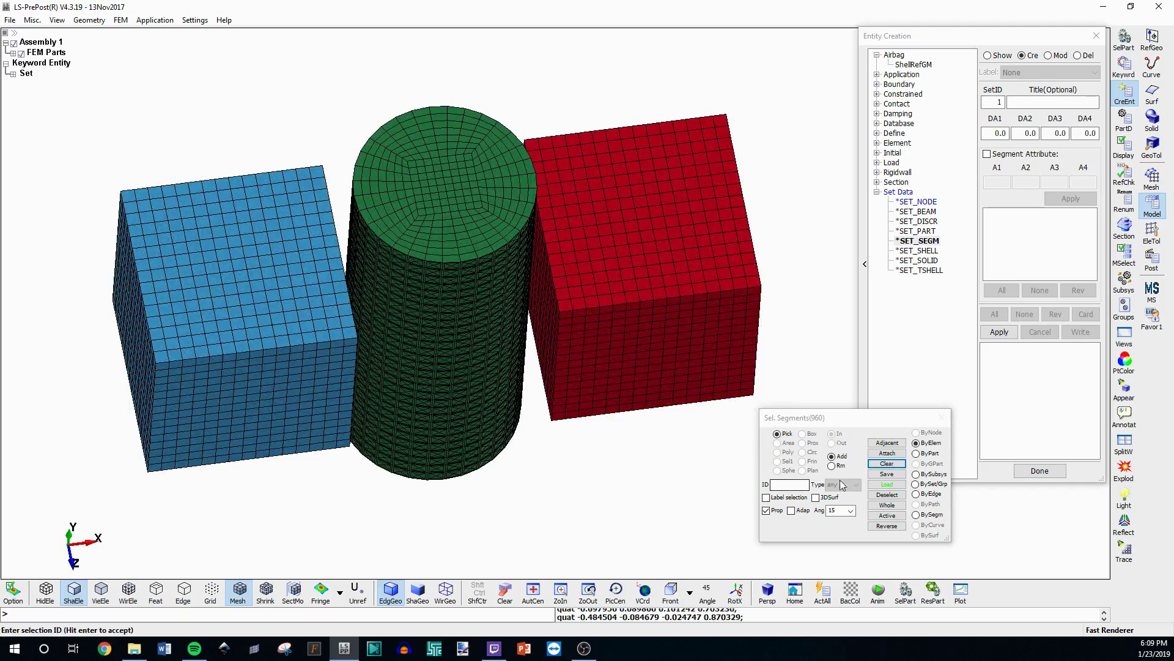
pyautogui.click(1000, 332)
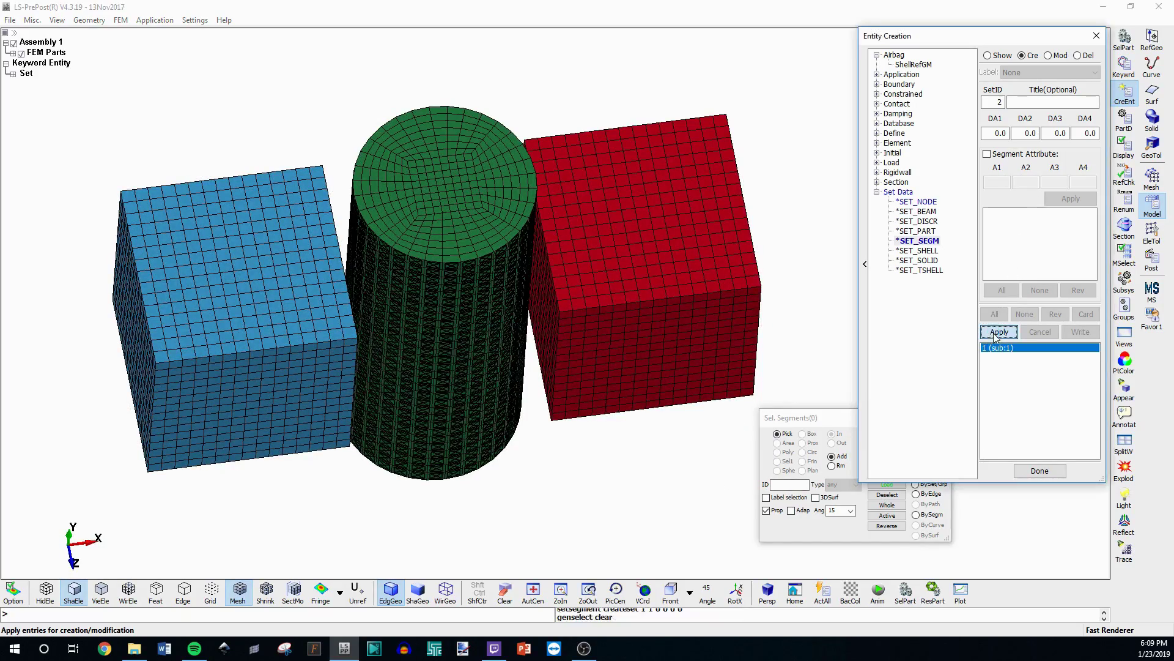
# Create segment set 2 from more picked cylinder faces, 450 segments in total.
pyautogui.keyDown('ctrl'); pyautogui.moveTo(734, 269); pyautogui.dragTo(684, 243); pyautogui.keyUp('ctrl')
pyautogui.click(472, 304)
pyautogui.moveTo(471, 303)
pyautogui.keyDown('ctrl'); pyautogui.mouseDown()
pyautogui.moveTo(346, 323)
pyautogui.moveTo(392, 342)
pyautogui.mouseUp(); pyautogui.keyUp('ctrl')
pyautogui.click(346, 323)
pyautogui.click(999, 332)
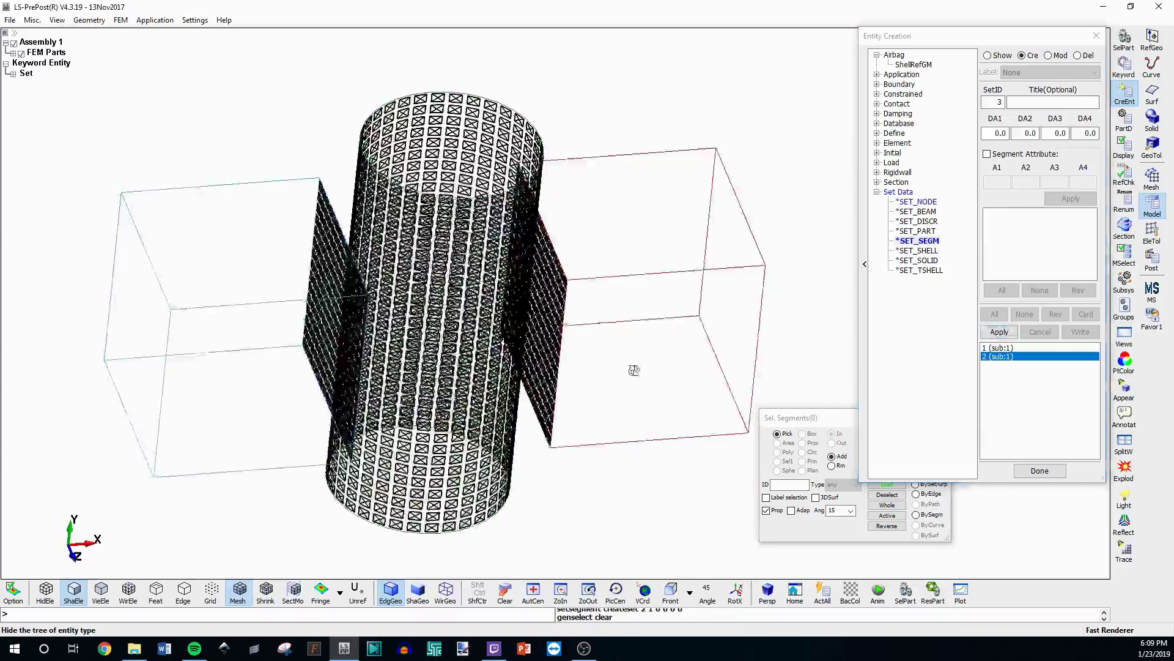
pyautogui.moveTo(632, 369)
pyautogui.keyDown('ctrl'); pyautogui.mouseDown()
pyautogui.moveTo(571, 324)
pyautogui.moveTo(456, 341)
pyautogui.moveTo(300, 284)
pyautogui.moveTo(517, 318)
pyautogui.moveTo(737, 321)
pyautogui.mouseUp(); pyautogui.keyUp('ctrl')
pyautogui.moveTo(691, 219)
pyautogui.keyDown('ctrl'); pyautogui.mouseDown()
pyautogui.moveTo(579, 241)
pyautogui.moveTo(679, 293)
pyautogui.moveTo(354, 312)
pyautogui.moveTo(357, 250)
pyautogui.moveTo(407, 301)
pyautogui.moveTo(204, 275)
pyautogui.moveTo(270, 241)
pyautogui.mouseUp(); pyautogui.keyUp('ctrl')
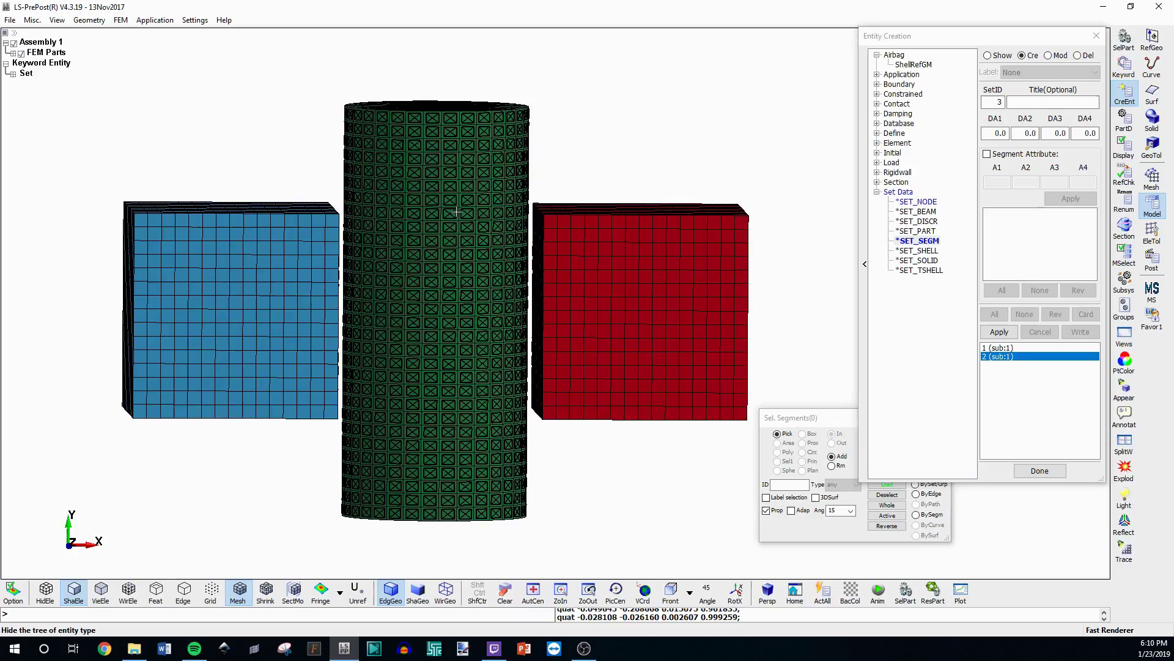
pyautogui.moveTo(583, 197)
pyautogui.keyDown('ctrl'); pyautogui.mouseDown()
pyautogui.moveTo(520, 294)
pyautogui.moveTo(424, 251)
pyautogui.moveTo(488, 411)
pyautogui.moveTo(581, 438)
pyautogui.moveTo(480, 218)
pyautogui.moveTo(590, 214)
pyautogui.moveTo(678, 339)
pyautogui.moveTo(681, 325)
pyautogui.moveTo(498, 367)
pyautogui.moveTo(488, 354)
pyautogui.moveTo(431, 363)
pyautogui.moveTo(216, 512)
pyautogui.mouseUp(); pyautogui.keyUp('ctrl')
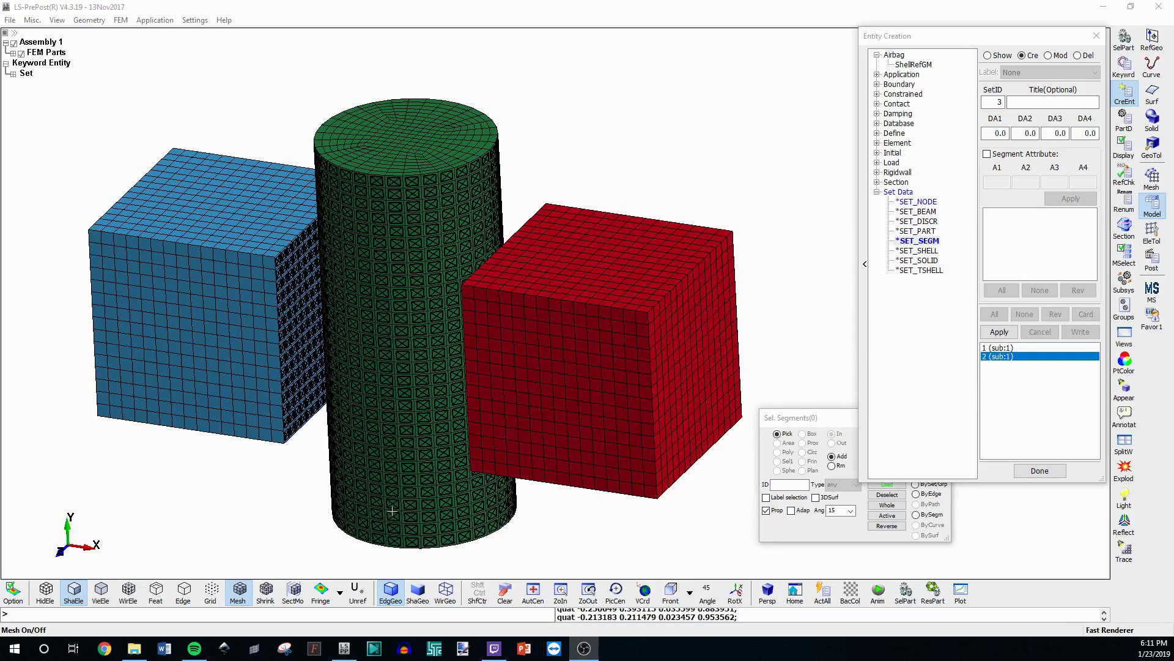
pyautogui.keyDown('ctrl'); pyautogui.moveTo(358, 464); pyautogui.dragTo(416, 268); pyautogui.keyUp('ctrl')
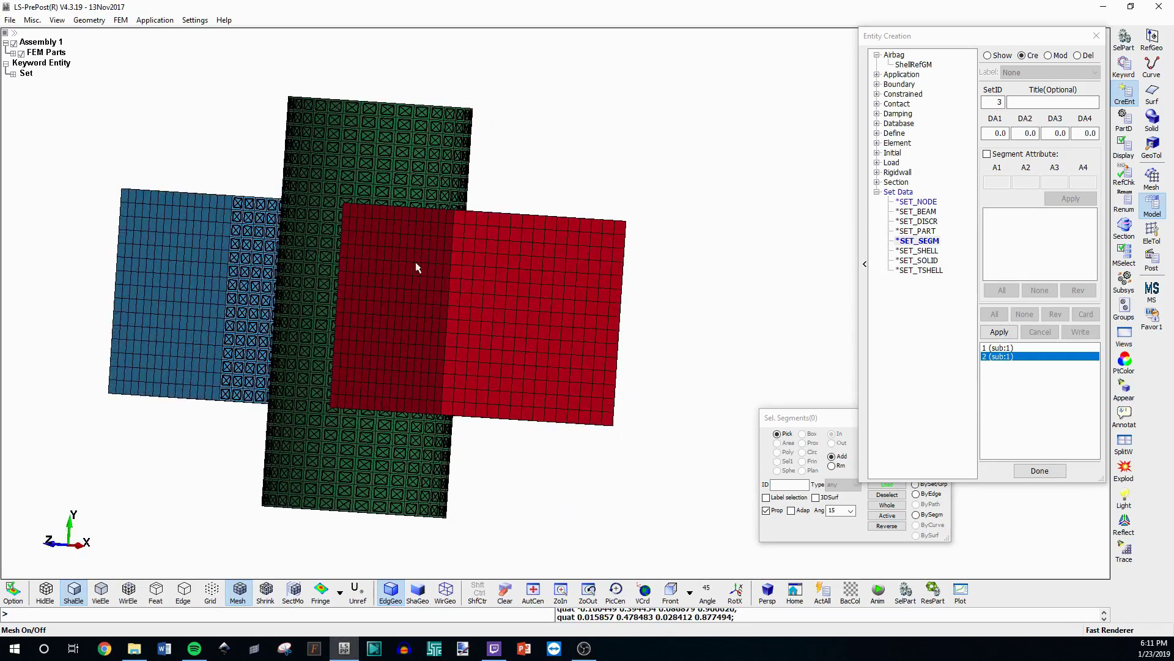
pyautogui.keyDown('ctrl'); pyautogui.moveTo(280, 273); pyautogui.dragTo(325, 344); pyautogui.keyUp('ctrl')
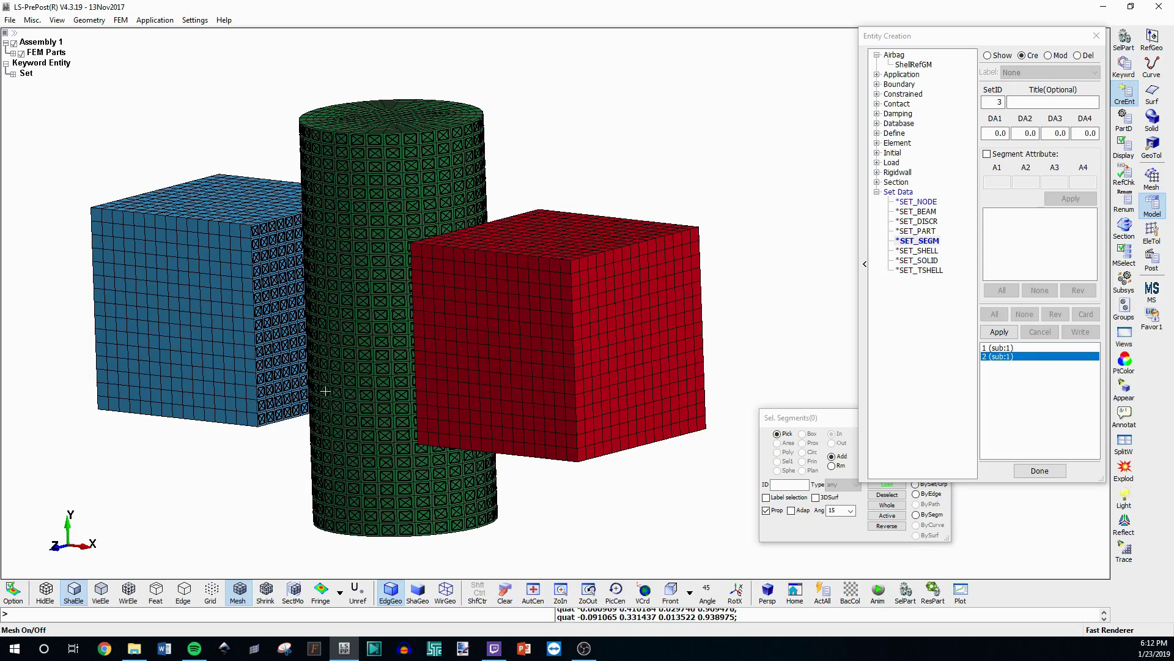
pyautogui.scroll(3, 269, 335)
pyautogui.scroll(-2, 427, 362)
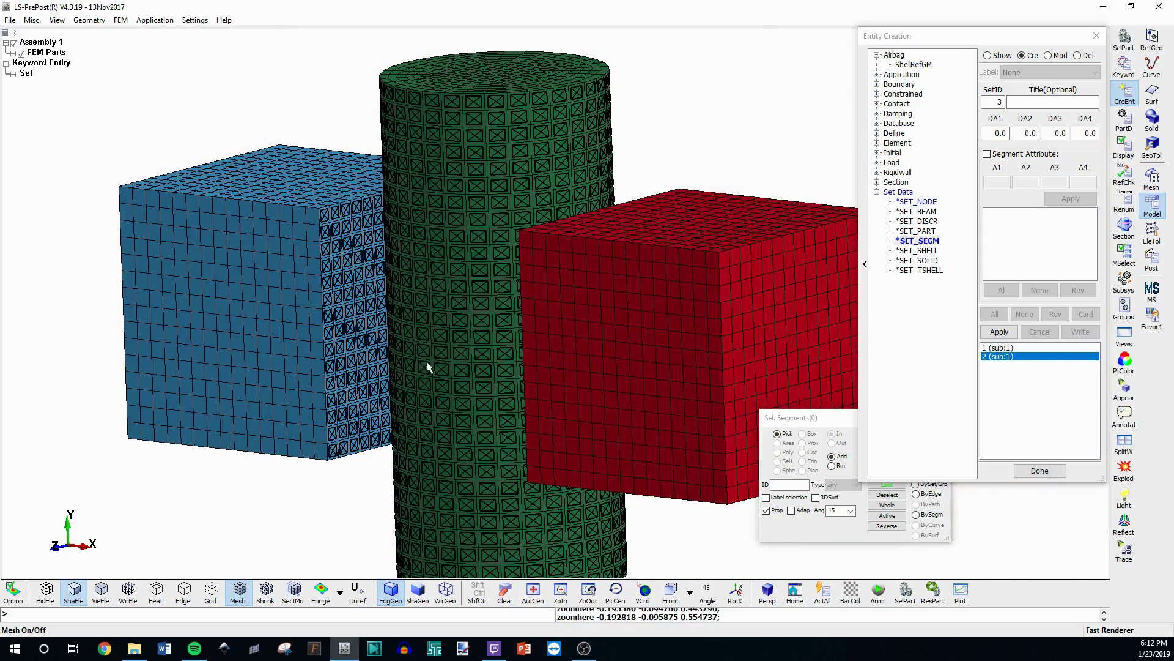
pyautogui.scroll(2, 460, 338)
pyautogui.moveTo(460, 338); pyautogui.dragTo(405, 340)
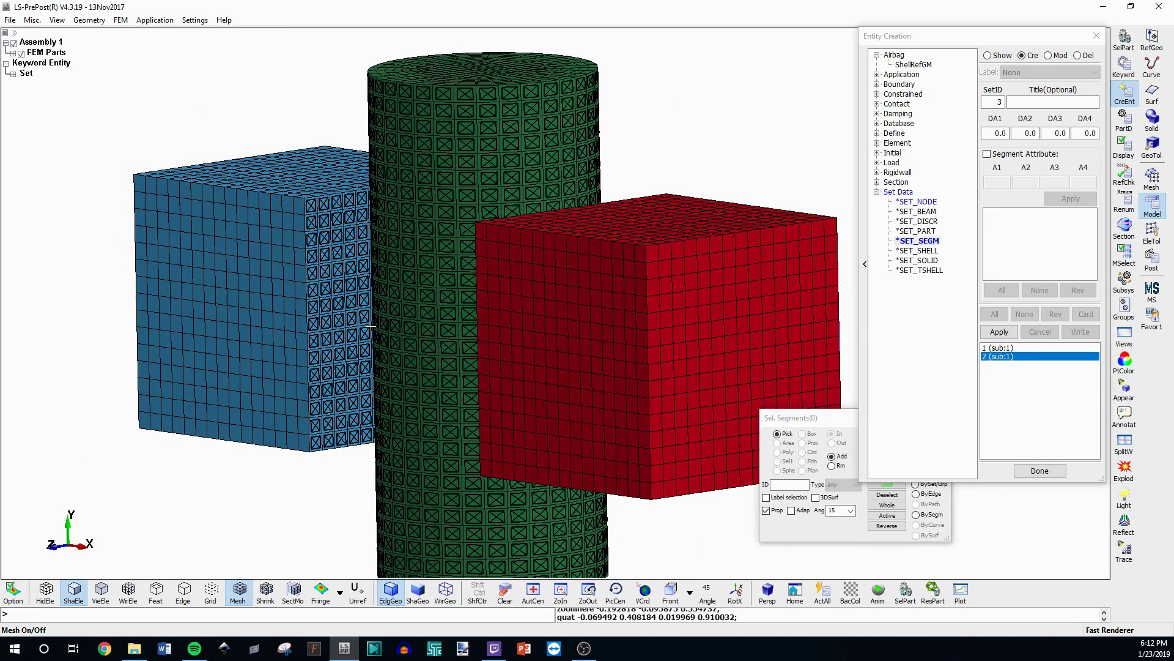